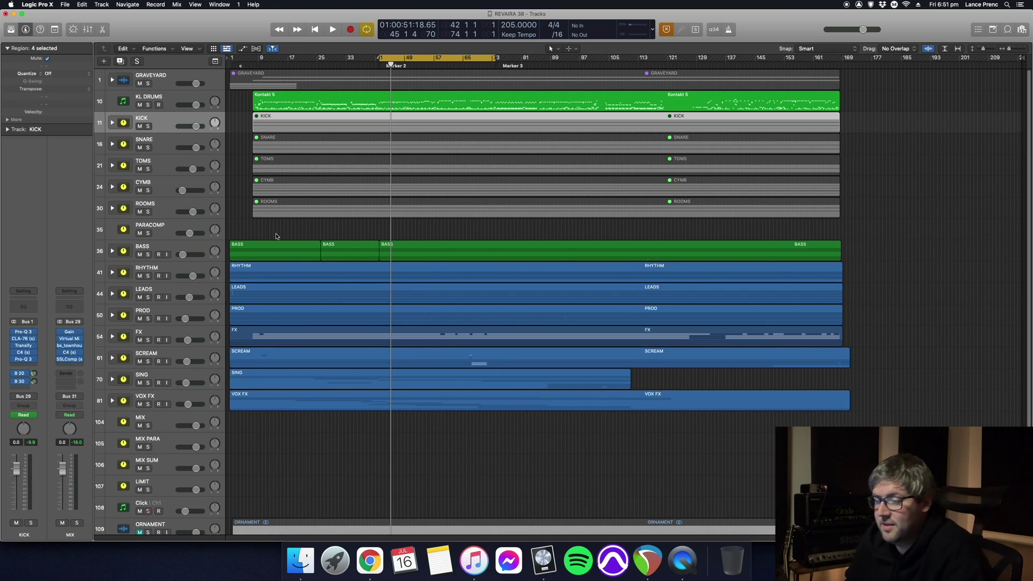
Audition the CYMB bus in solo with its Bus 30 send on, bypass that send to compare, and clear the solo
left_click(166, 184)
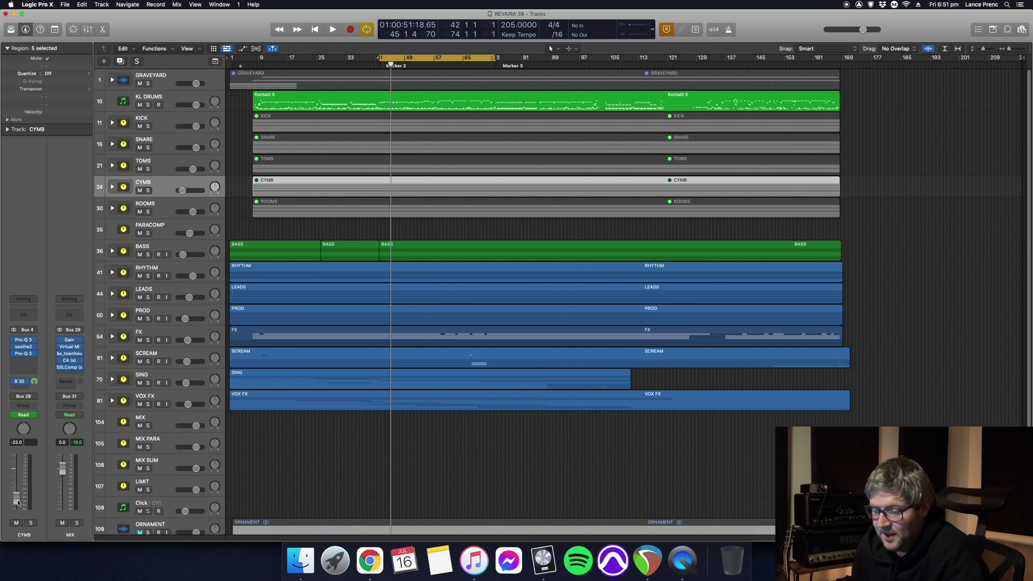
left_click(21, 381)
left_click(43, 392)
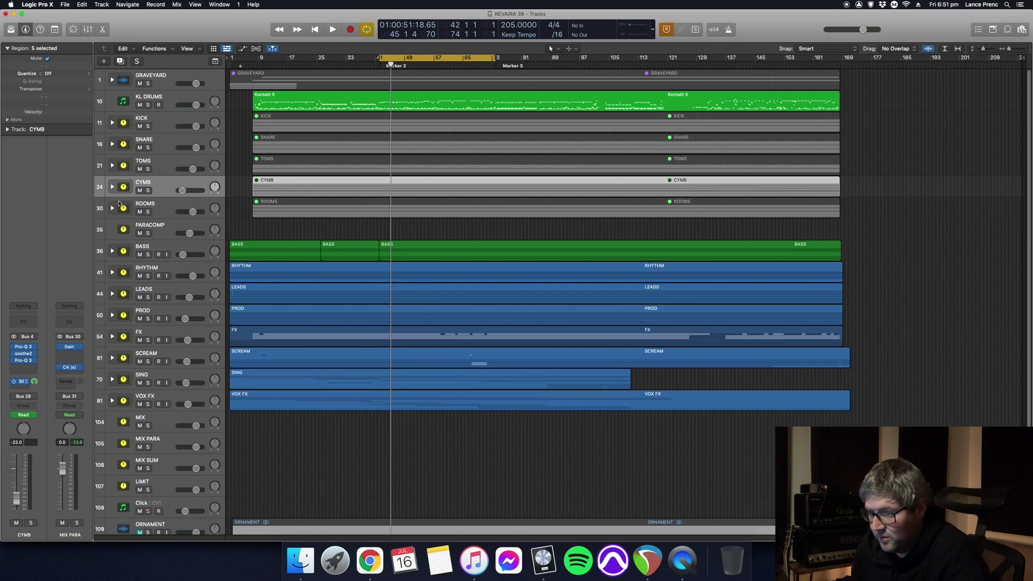
left_click(148, 191)
key("space")
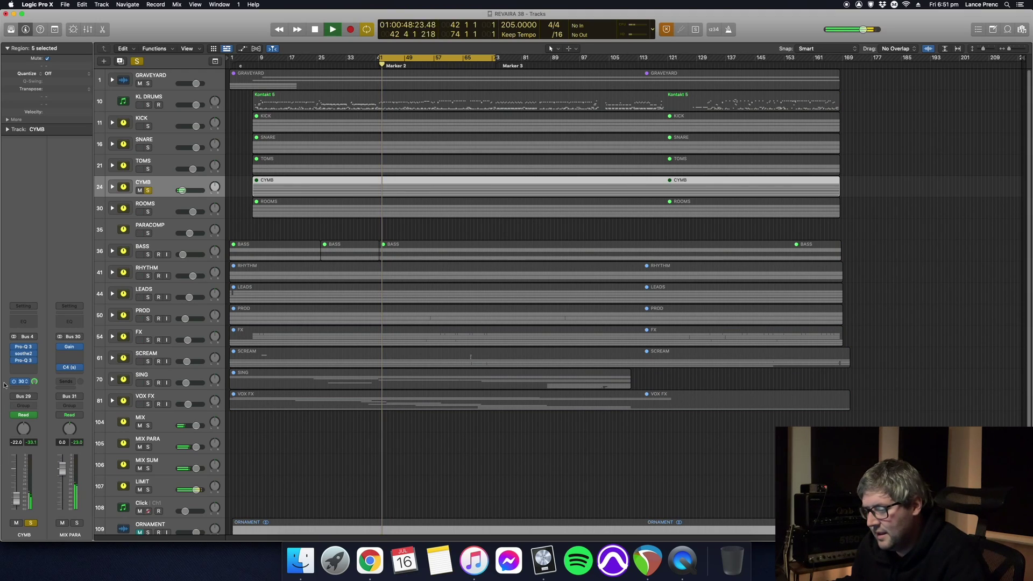
key("space")
left_click(15, 381)
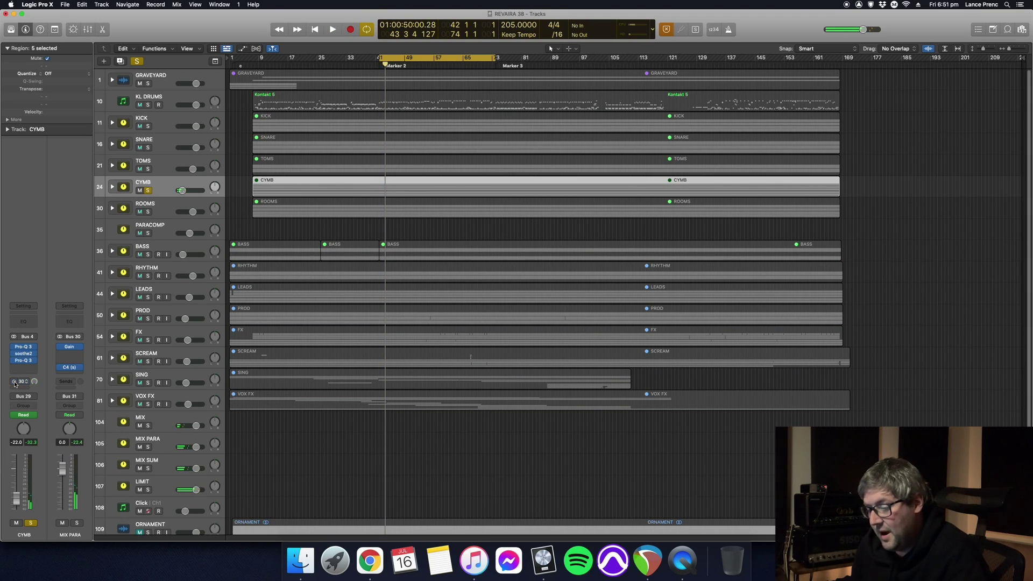
key("space")
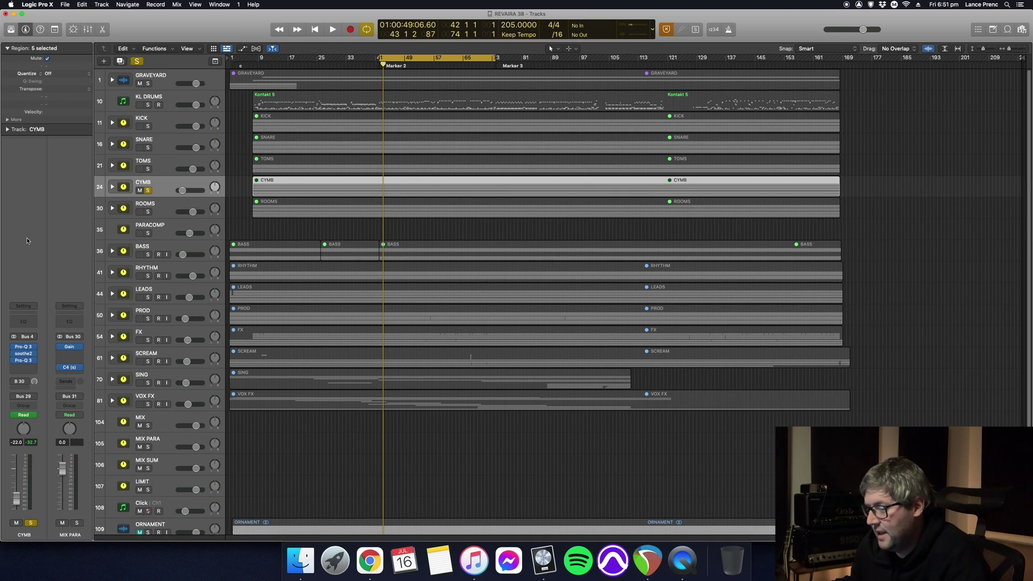
left_click(148, 191)
Audition the BASS bus in solo, bypass its Bus 30 send to compare the sound, and clear the solo
left_click(144, 247)
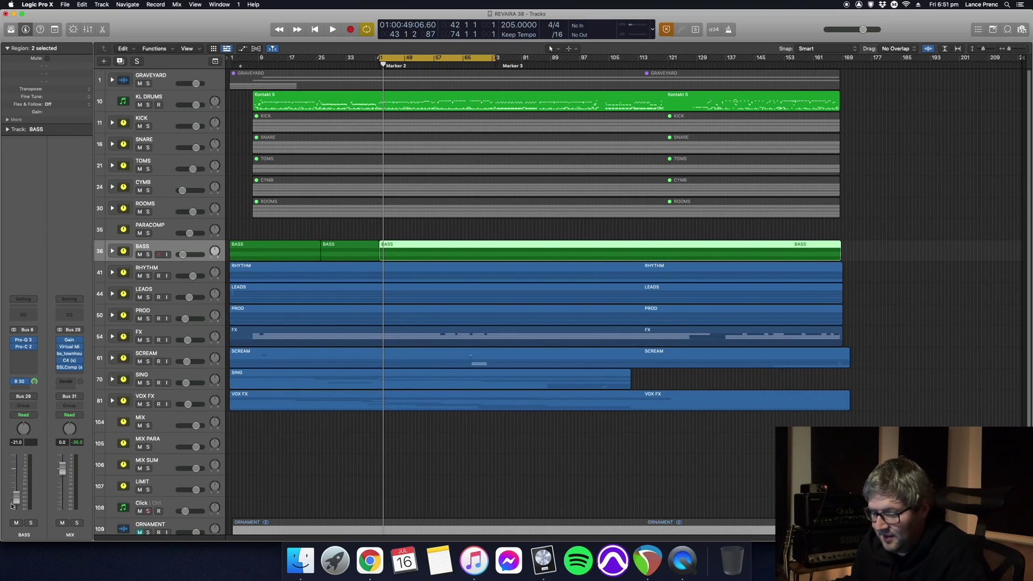
left_click(148, 255)
key("space")
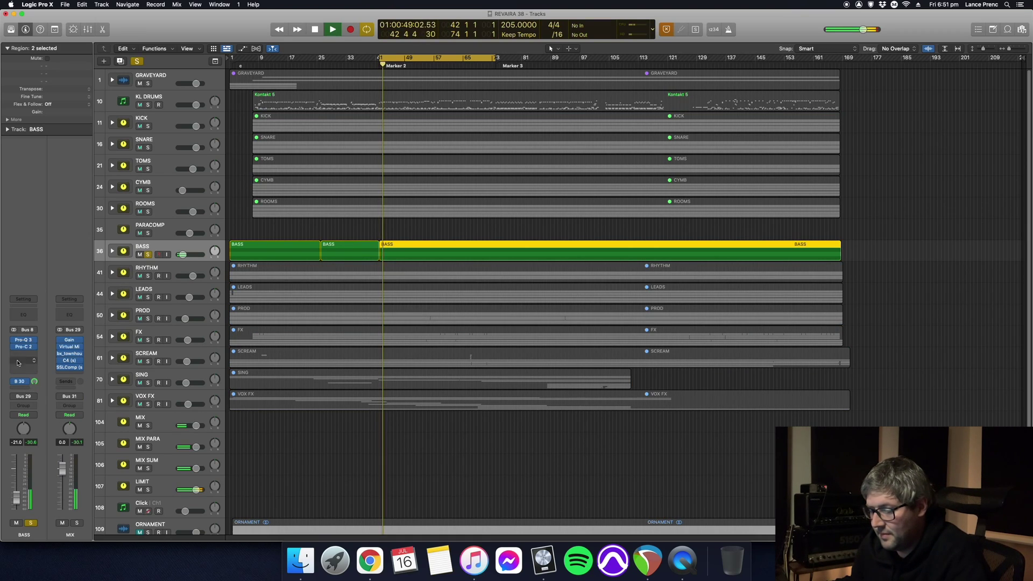
key("space")
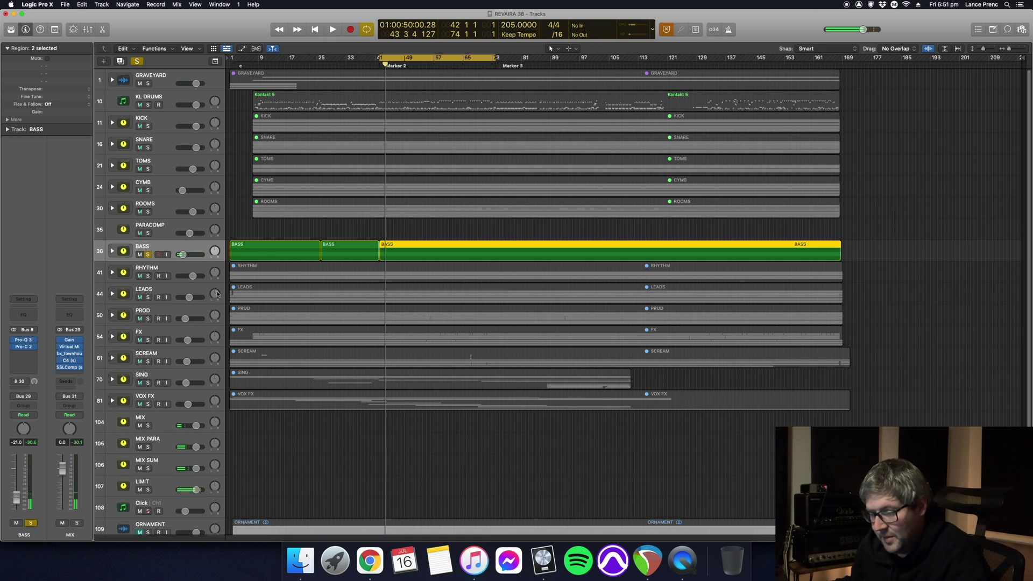
key("space")
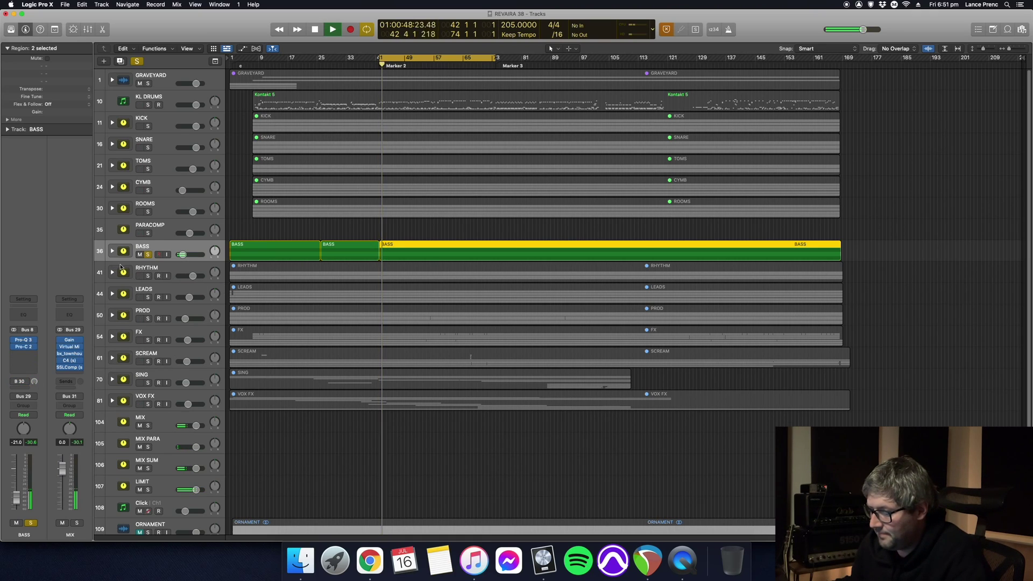
key("space")
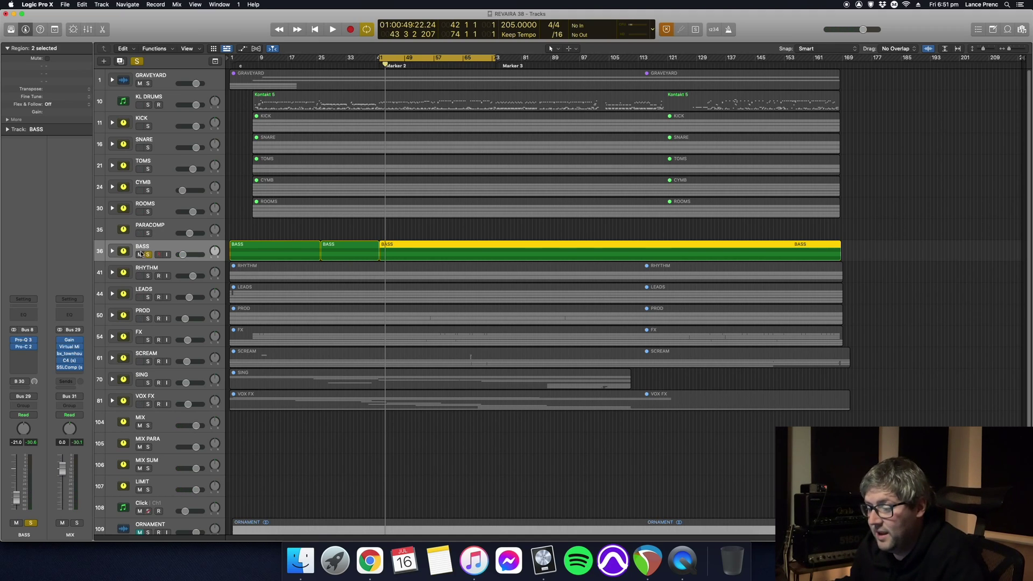
left_click(147, 254)
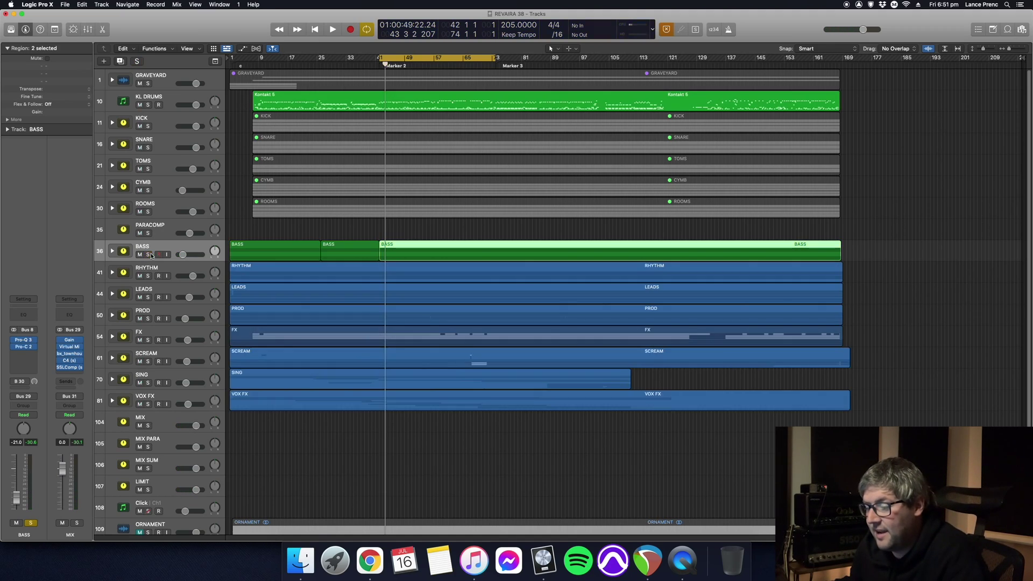
Review the inserts and sends on the KICK, ROOMS and RHYTHM channel strips
left_click(160, 125)
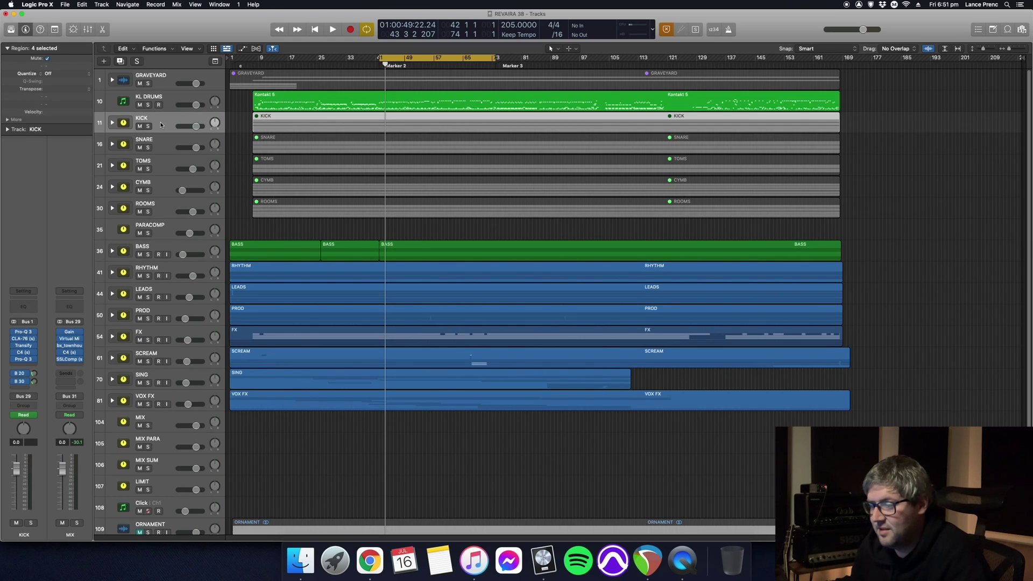
left_click(168, 210)
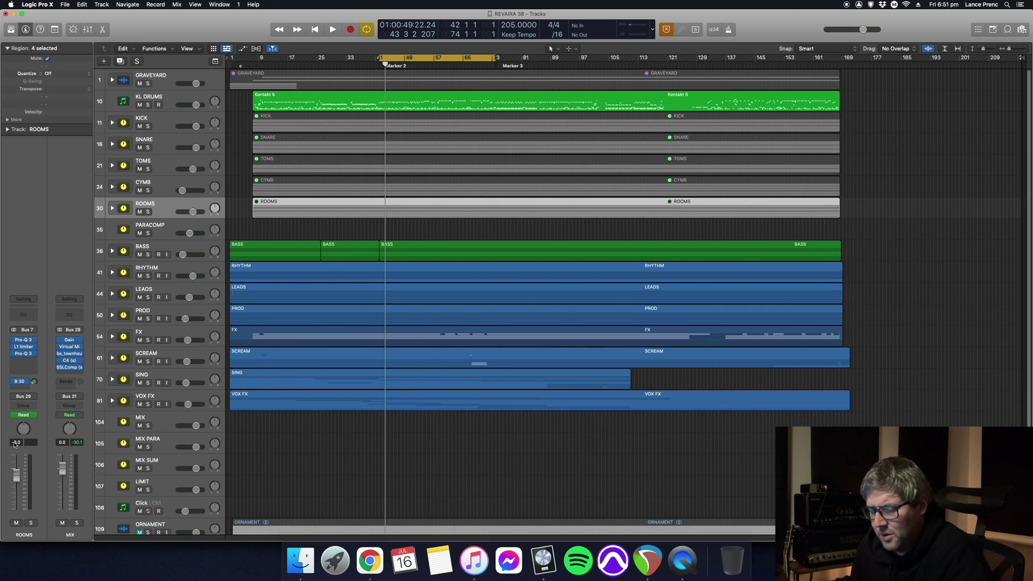
left_click(162, 273)
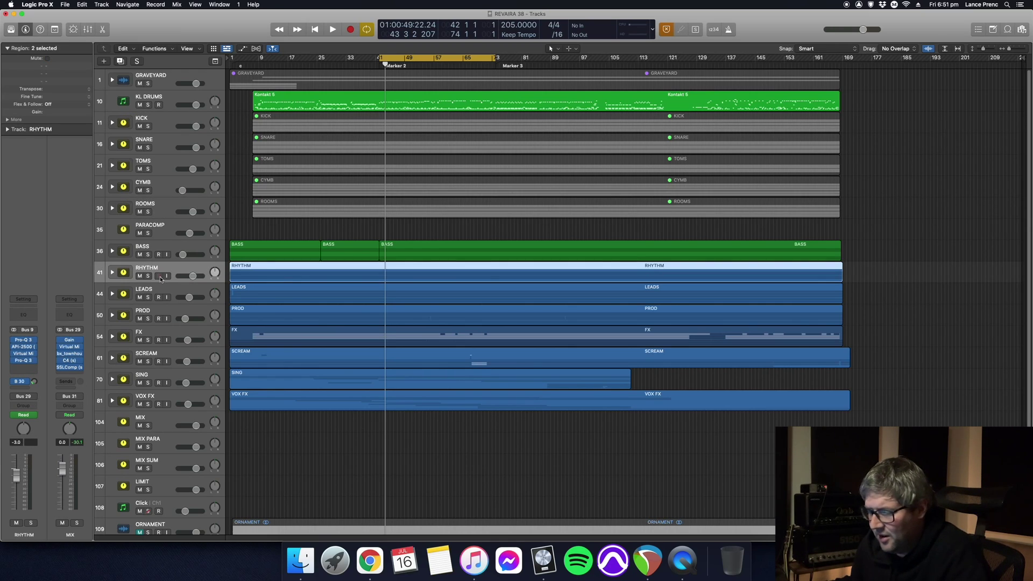
left_click(174, 258)
left_click(171, 118)
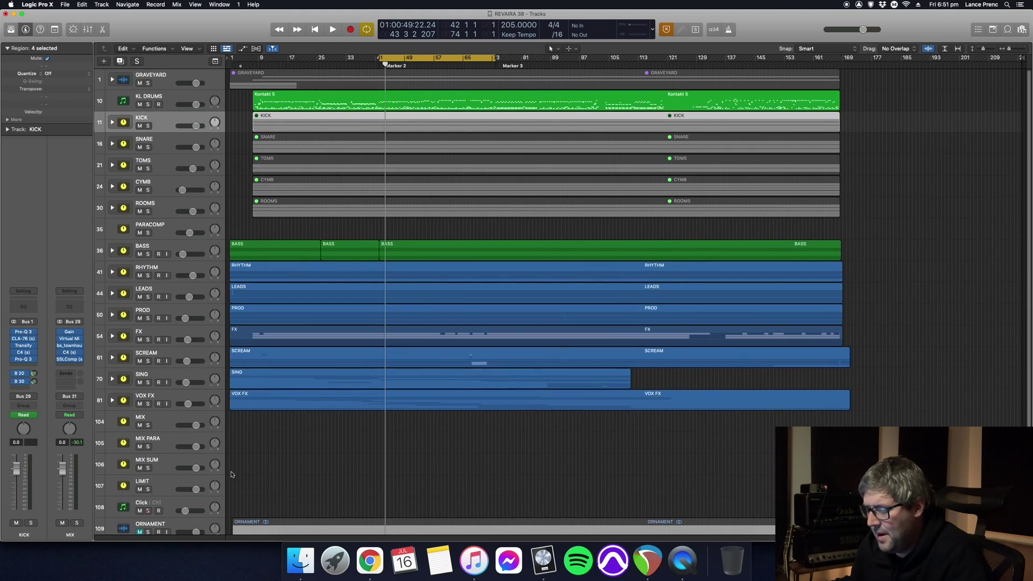
Listen to the MIX bus in solo and clear the solo again
scroll(153, 375, "down", 3)
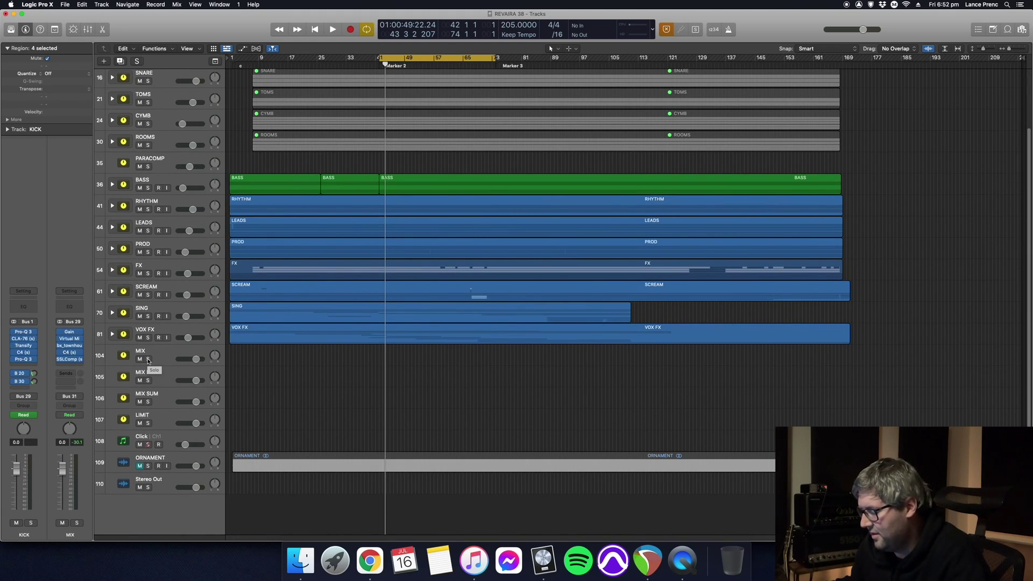
left_click(148, 359)
key("space")
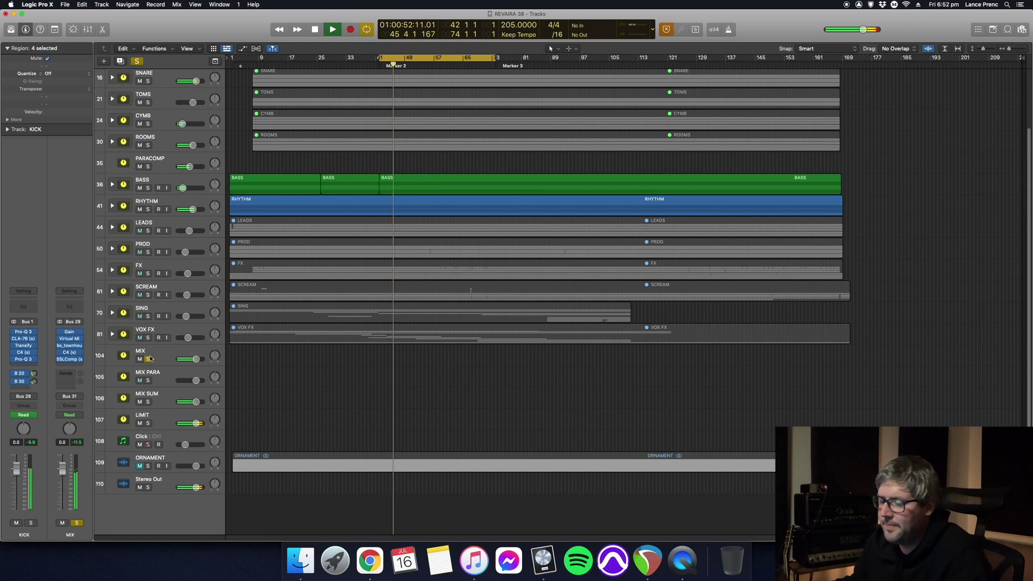
key("space")
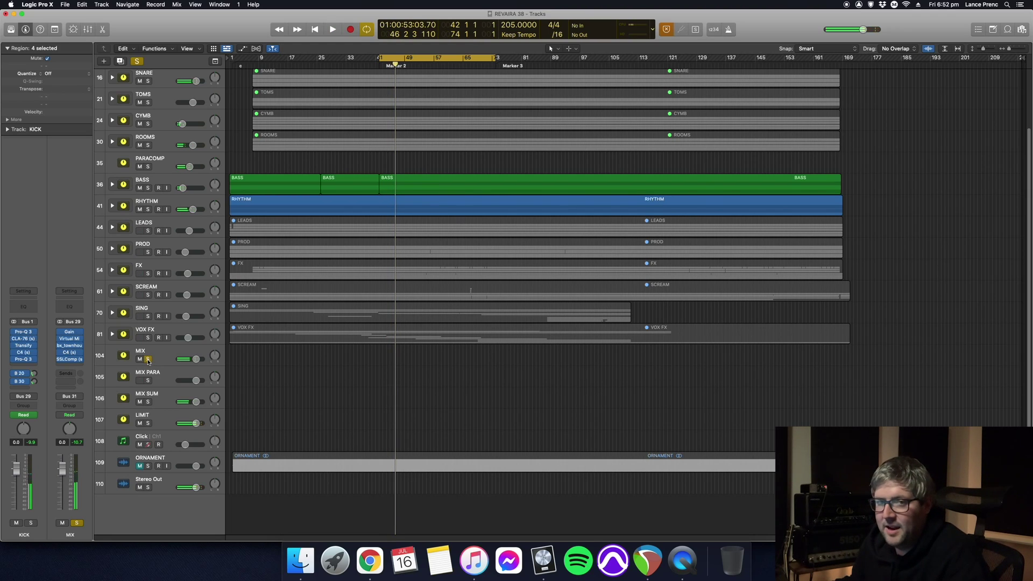
left_click(148, 359)
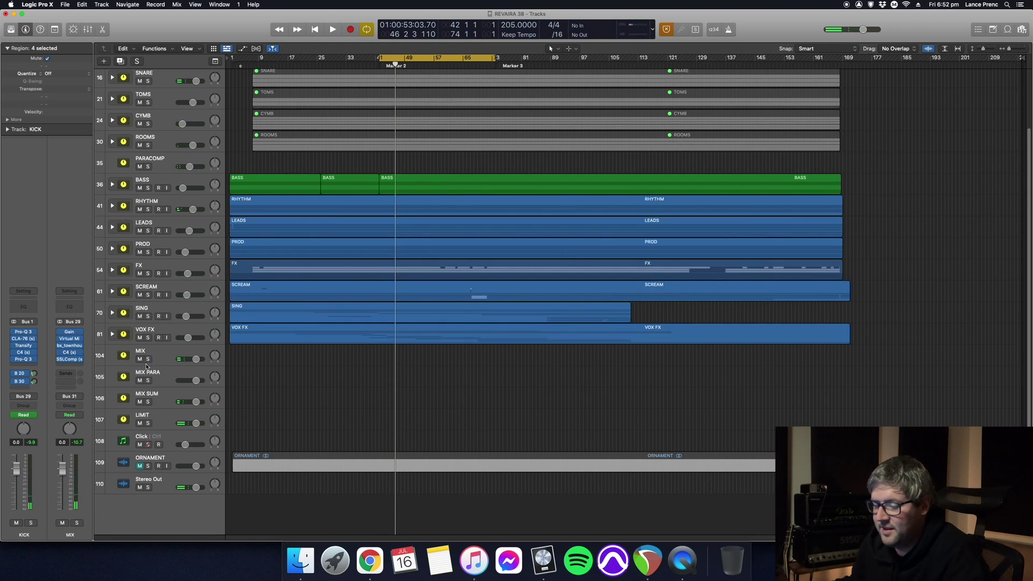
Listen to the MIX PARA bus in solo and clear the solo again
left_click(149, 380)
key("space")
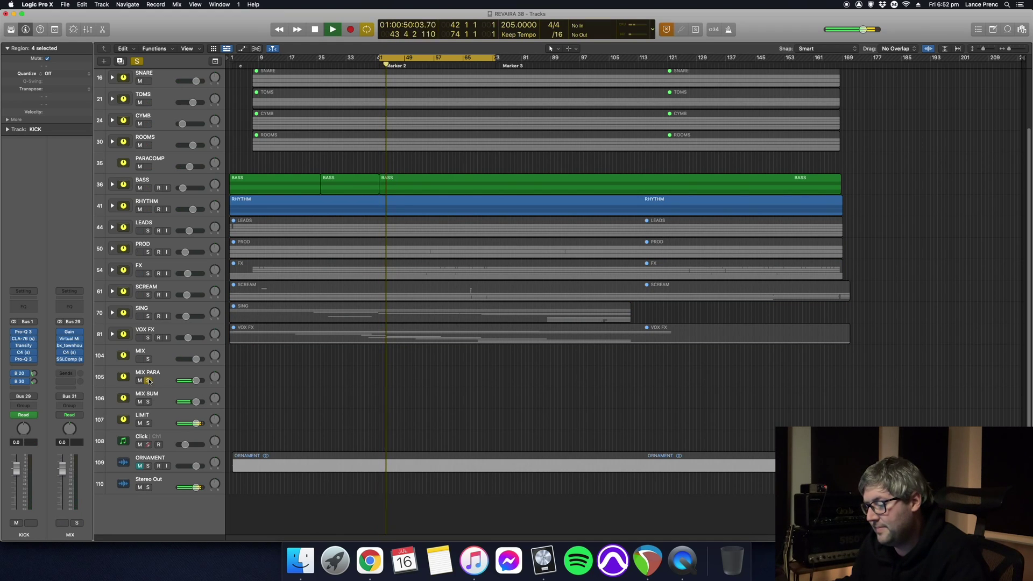
key("space")
left_click(149, 382)
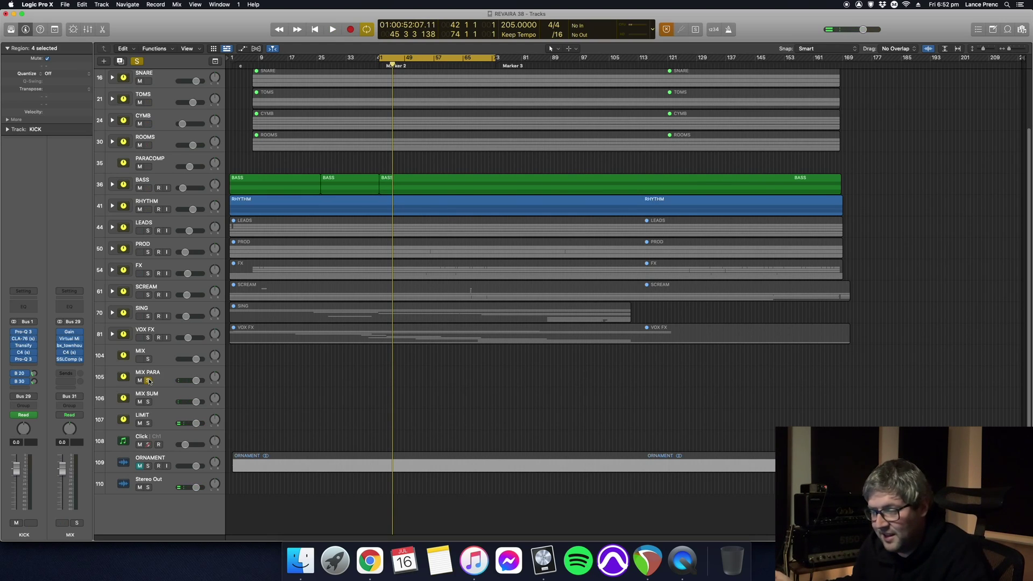
left_click(149, 381)
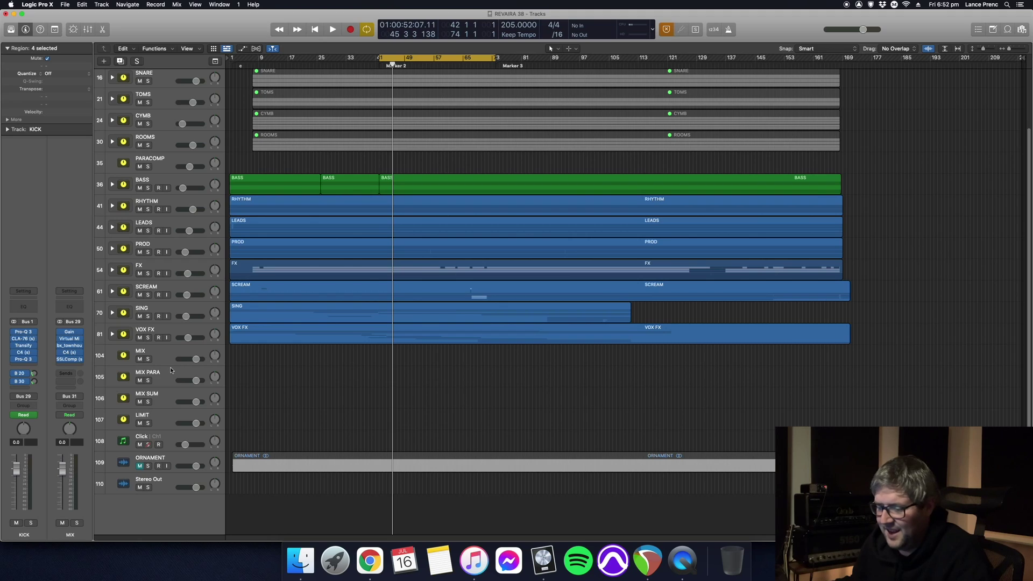
Listen to the MIX SUM bus in solo and clear the solo again
left_click(148, 403)
key("space")
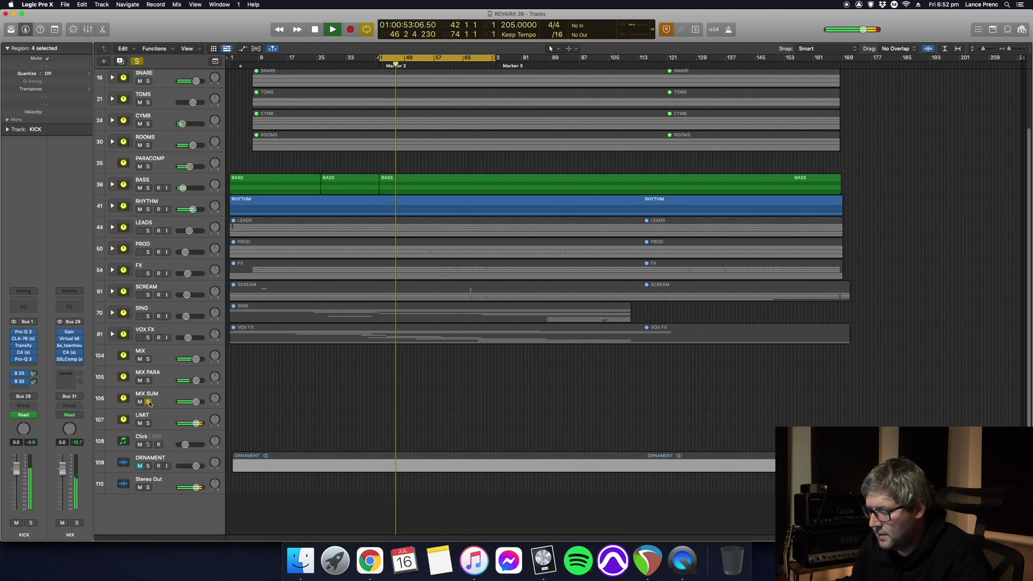
key("space")
left_click(149, 403)
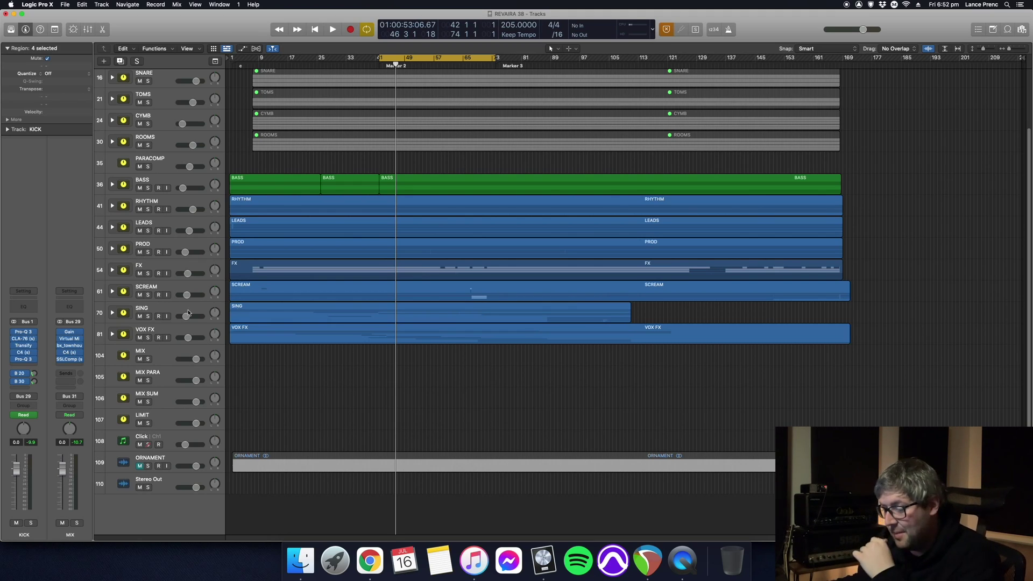
Open the Kontakt instrument on the KL DRUMS track and view the main mic mixer of Kinglake Drums
scroll(339, 389, "up", 3)
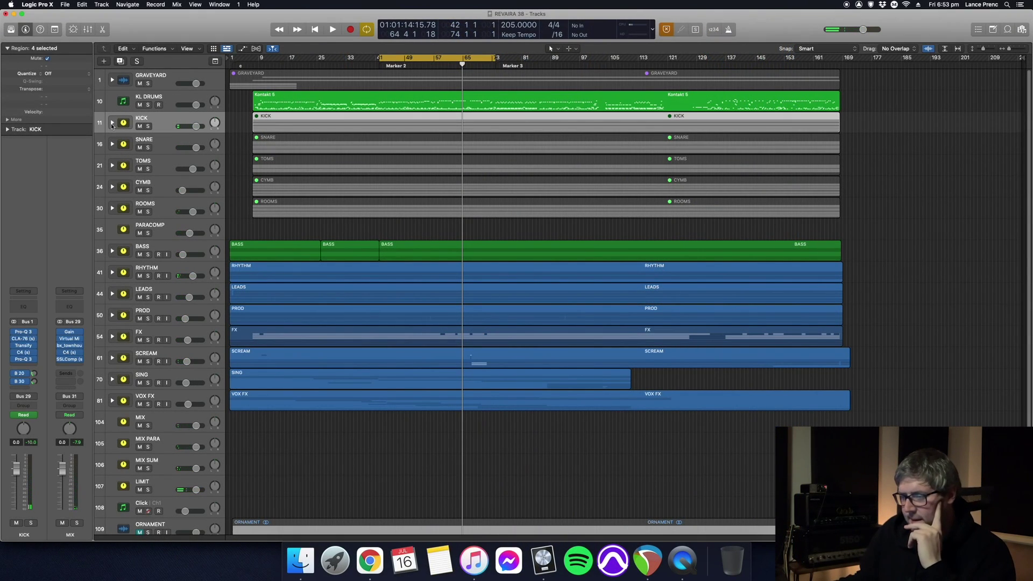
left_click(154, 98)
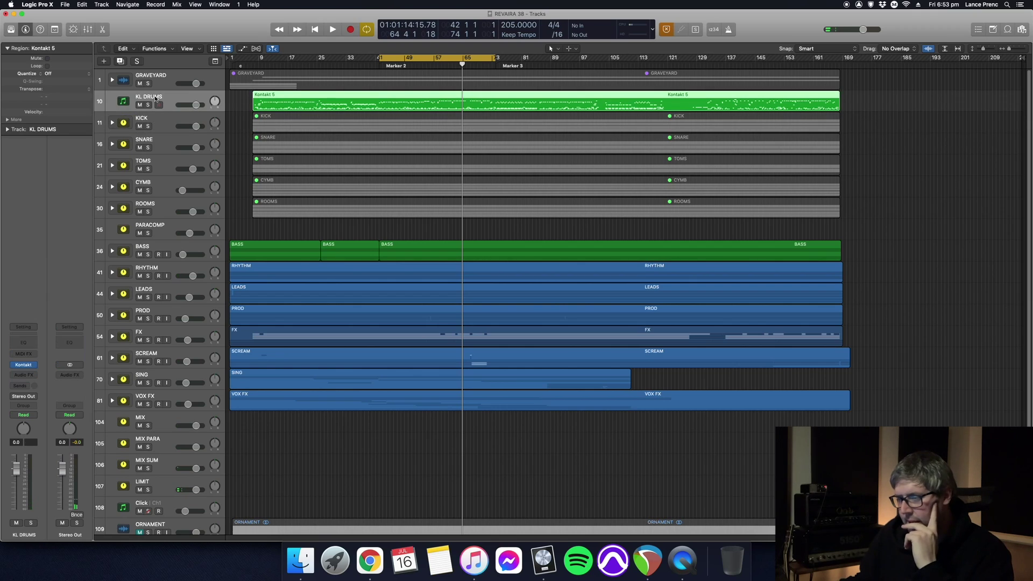
left_click(31, 368)
left_click_drag(529, 113, 501, 56)
left_click(333, 153)
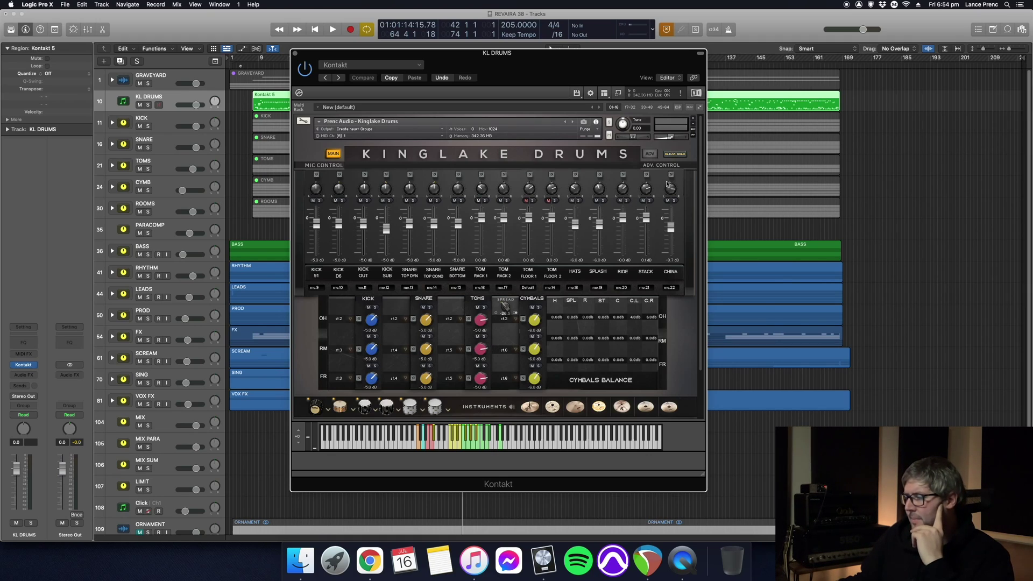
In the advanced controls of Kinglake Drums, adjust the envelope decay of the first kick mic and of Kick D6
left_click(650, 154)
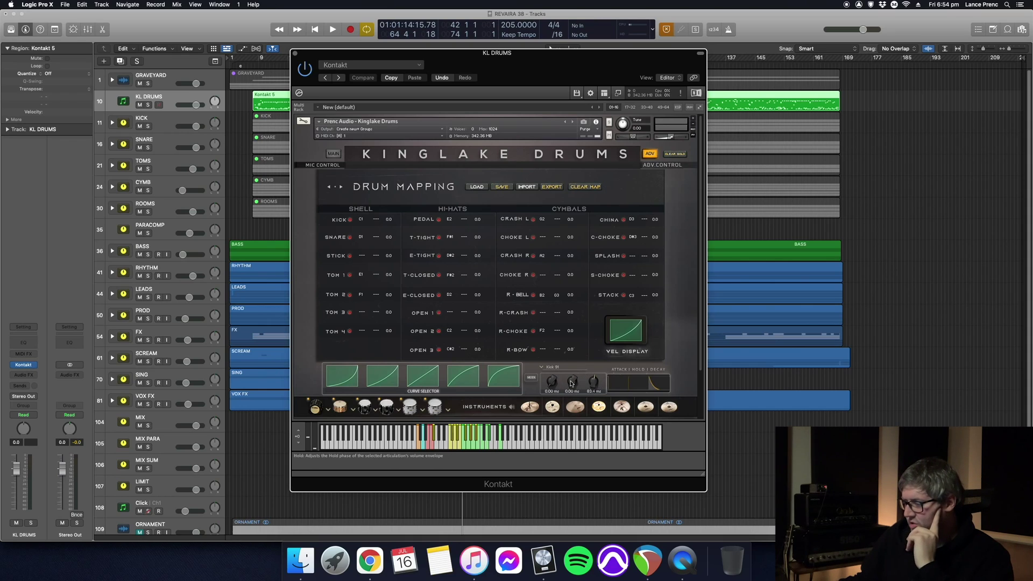
left_click_drag(594, 389, 593, 383)
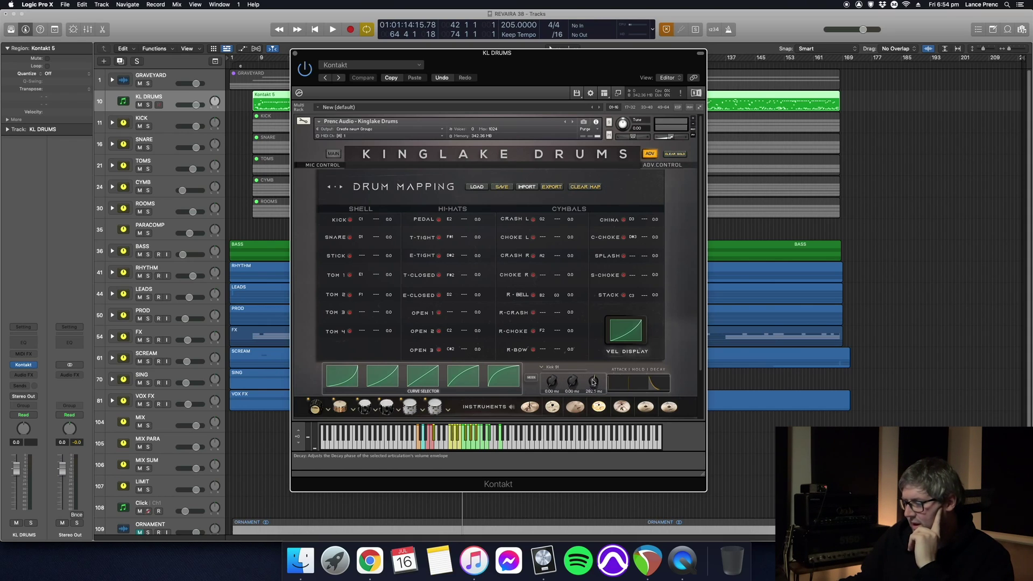
left_click(562, 371)
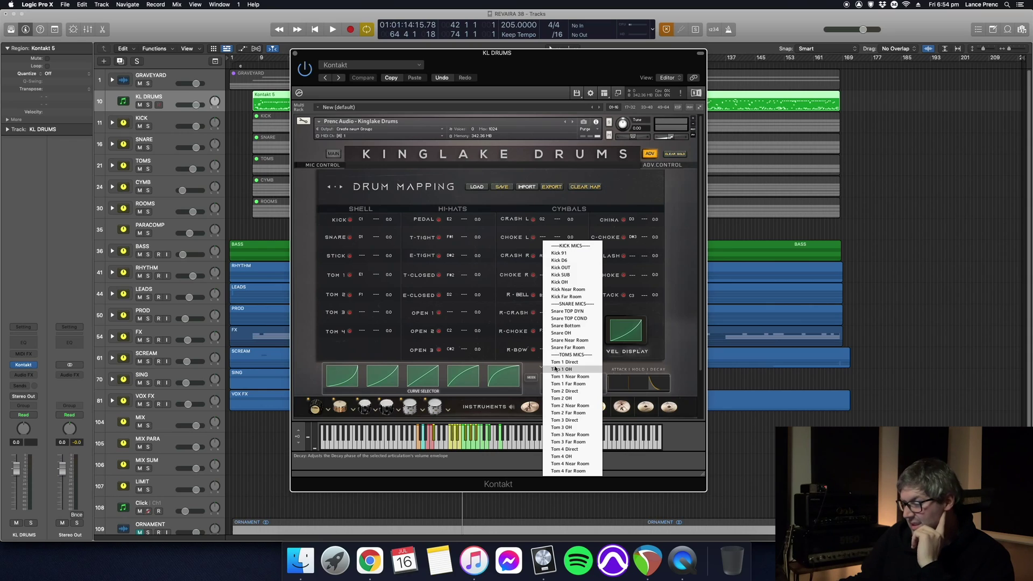
left_click(563, 261)
left_click_drag(590, 385, 566, 366)
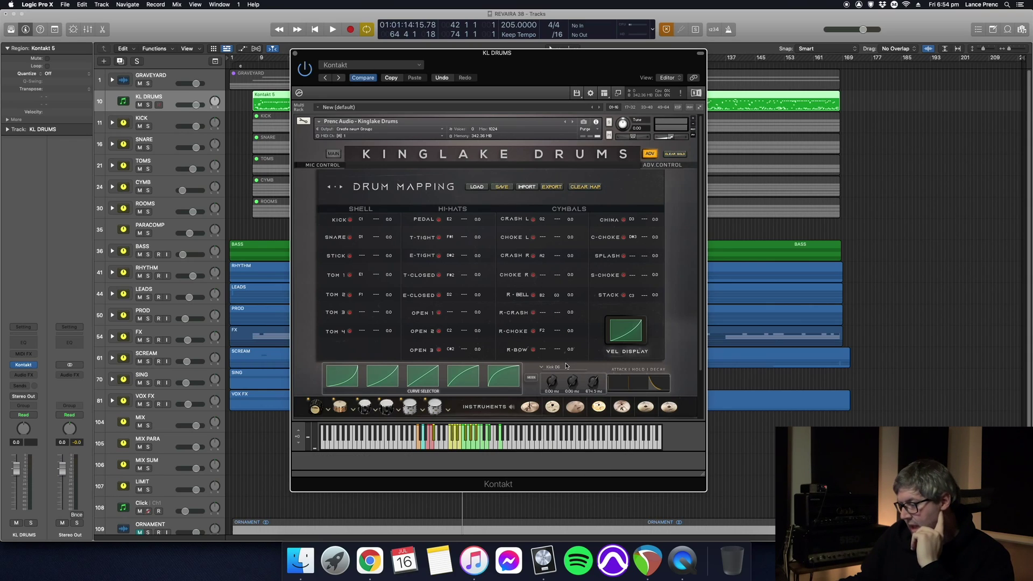
Inspect the envelope settings of the Kick OUT and Kick SUB mics
left_click(557, 367)
left_click(562, 269)
left_click(554, 368)
left_click(565, 275)
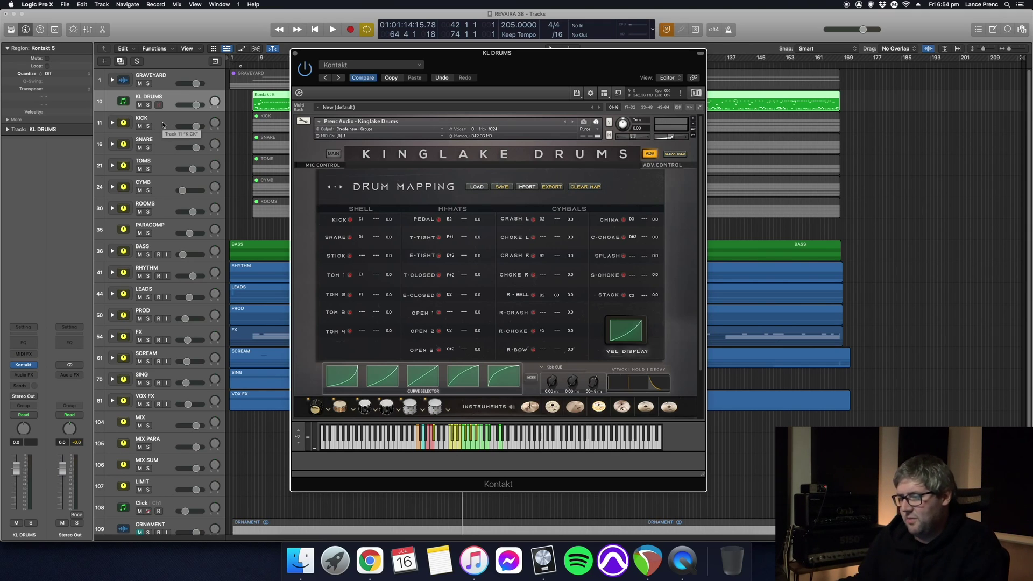
Solo the KICK bus and close the Kontakt instrument window
left_click_drag(402, 76, 423, 75)
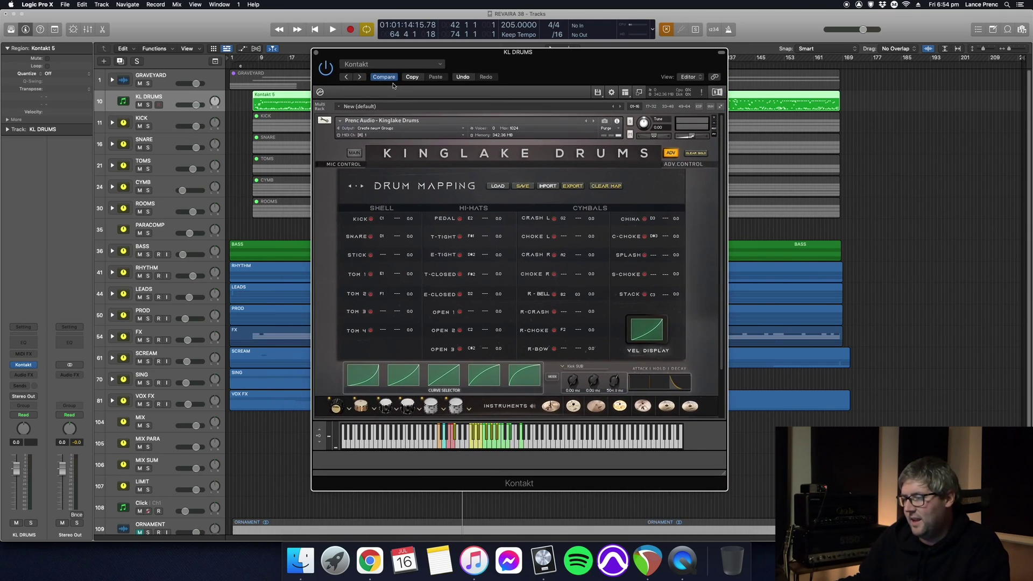
left_click(148, 126)
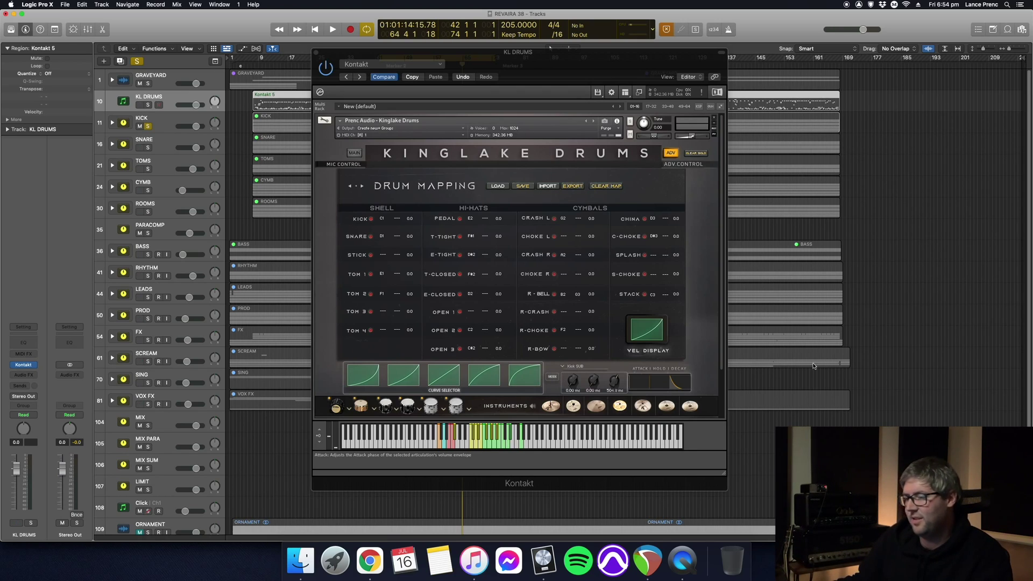
left_click(319, 53)
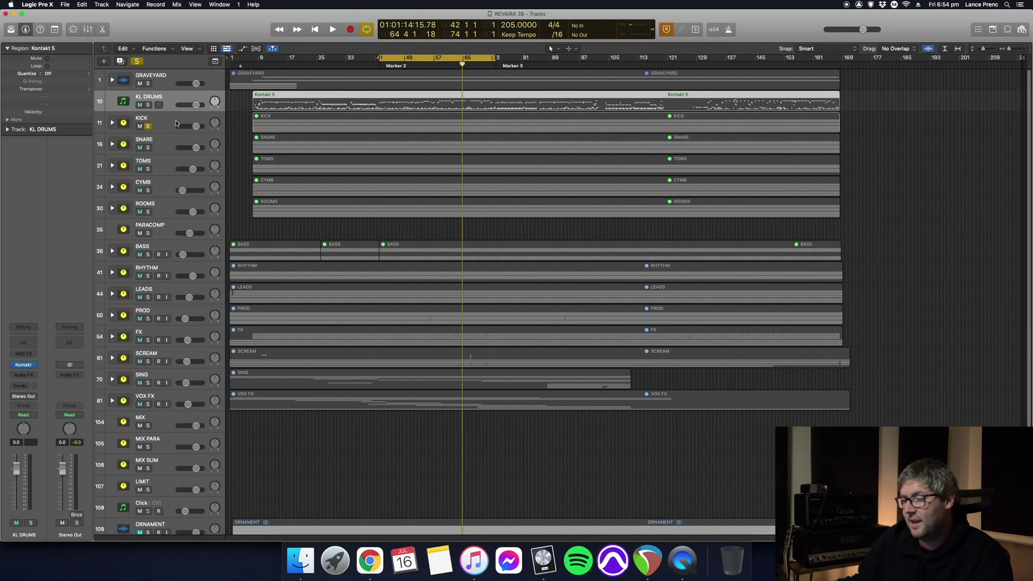
Audition the soloed KICK bus, then bypass all of its insert plug-ins
left_click(172, 123)
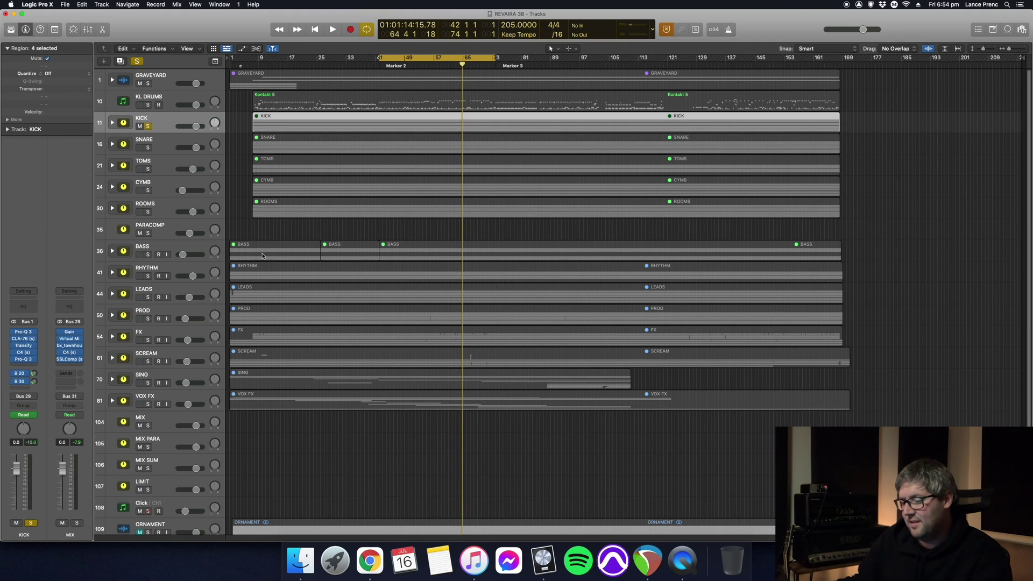
key("space")
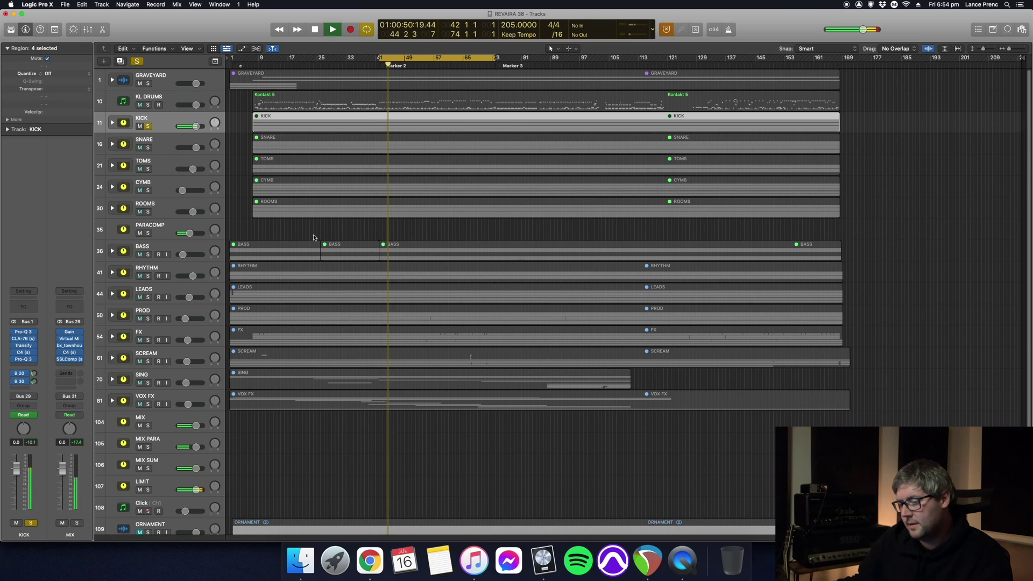
key("space")
left_click(14, 332)
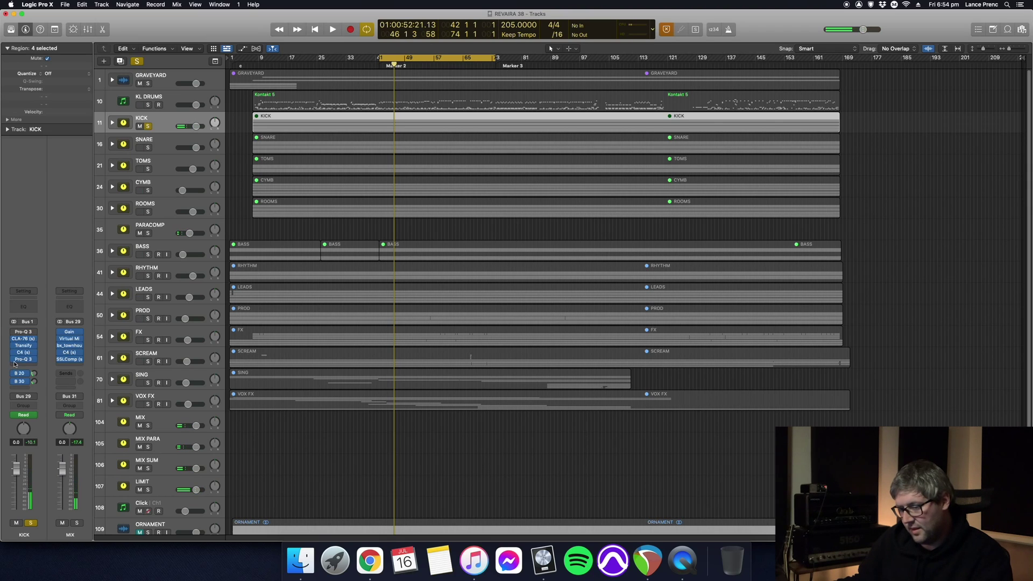
Expand and unsolo the KICK stack, and view the channel strips of K IN 91, K IN D6, K OUT and K SUB
left_click(112, 122)
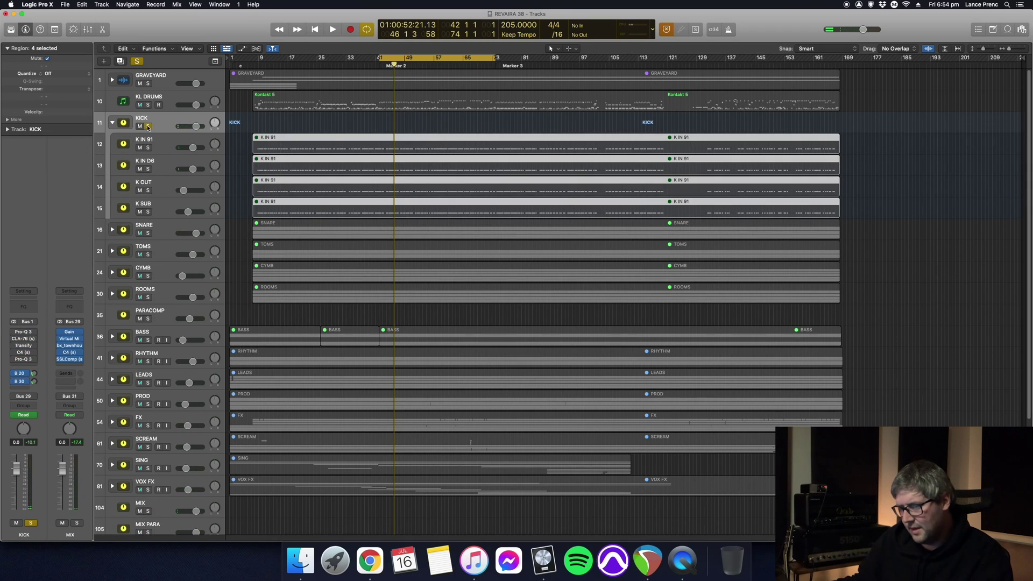
left_click(148, 127)
left_click(159, 141)
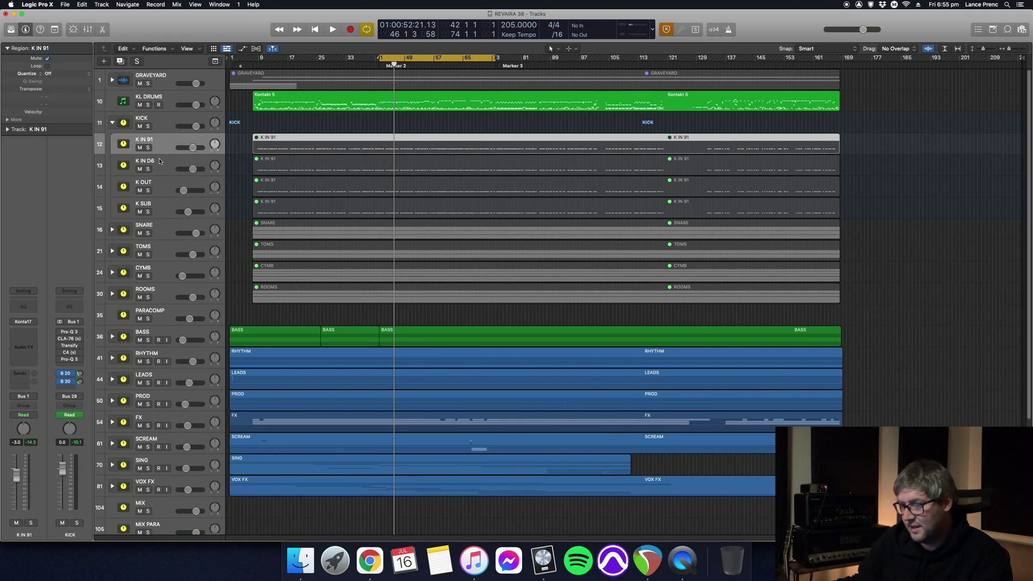
left_click(160, 157)
left_click(163, 182)
left_click(166, 211)
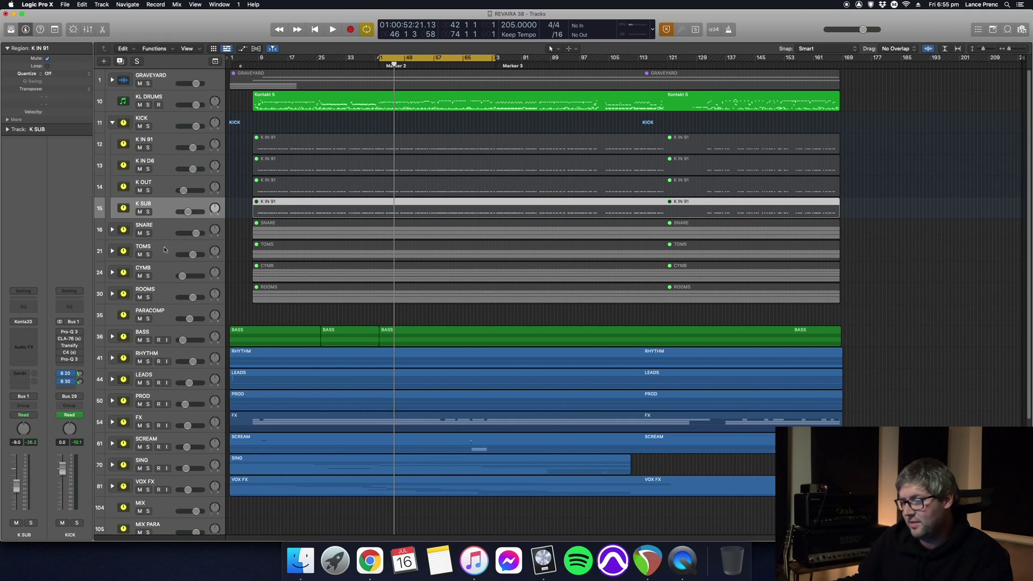
Solo the KICK bus and audition it with all its inserts bypassed
left_click(167, 122)
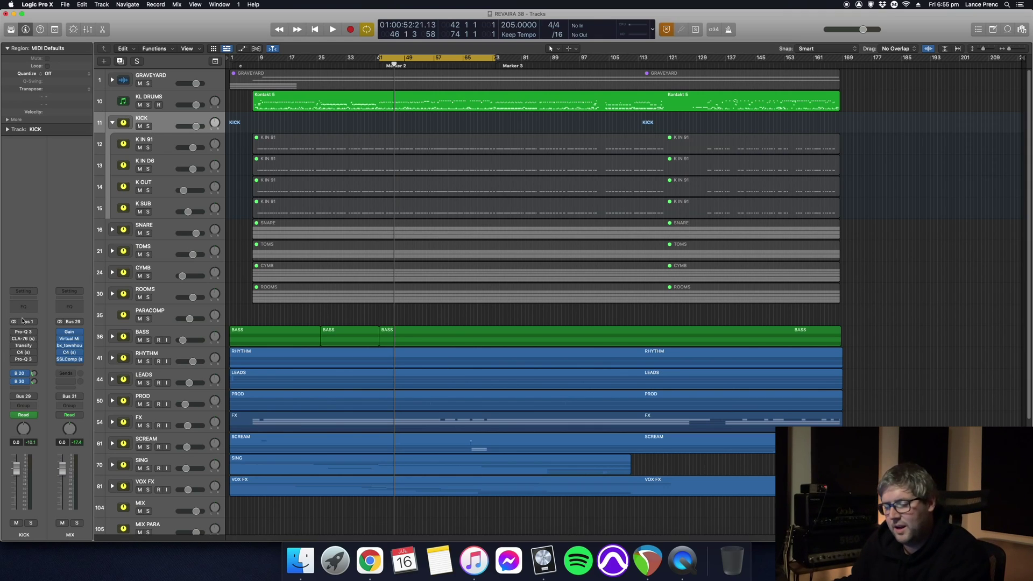
mouse_move(26, 360)
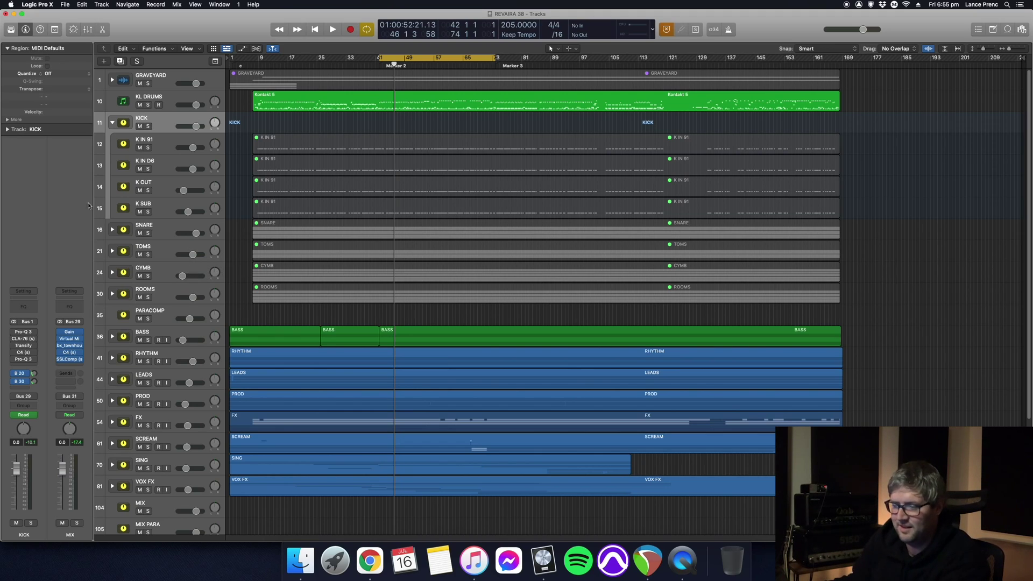
left_click(149, 128)
key("space")
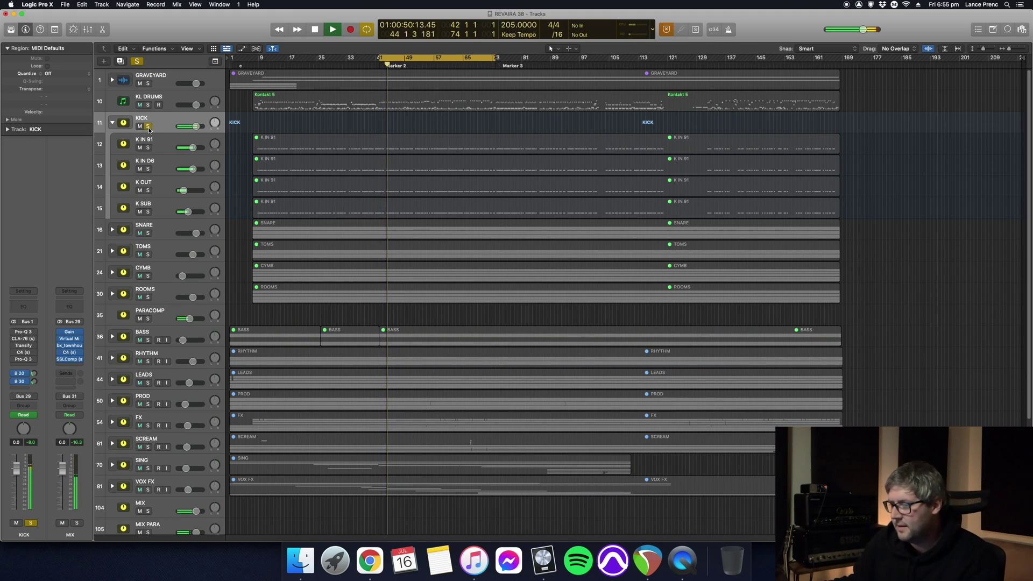
key("space")
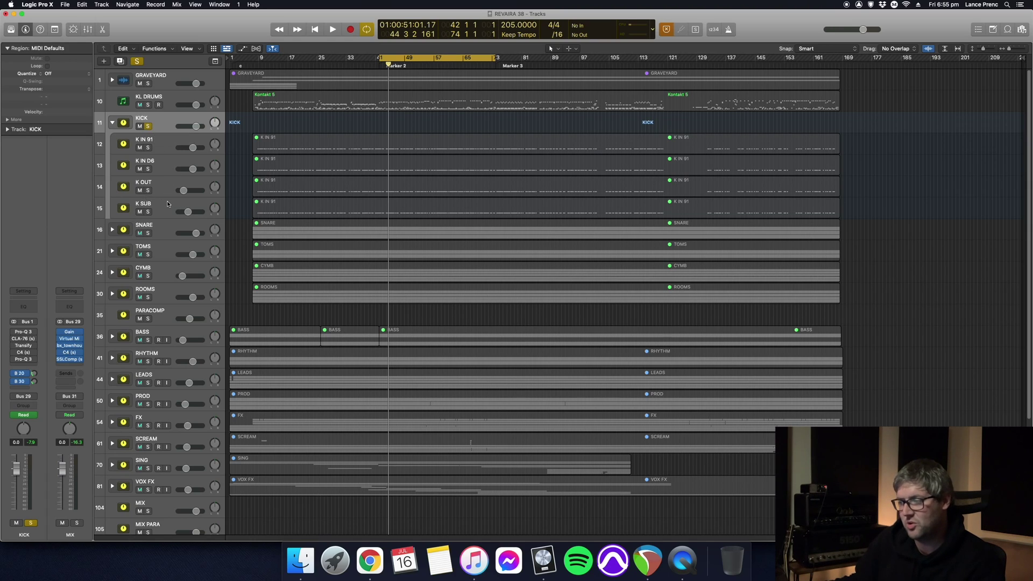
Open and enable the first Pro-Q 3 on the KICK bus and inspect its EQ bands
left_click(31, 333)
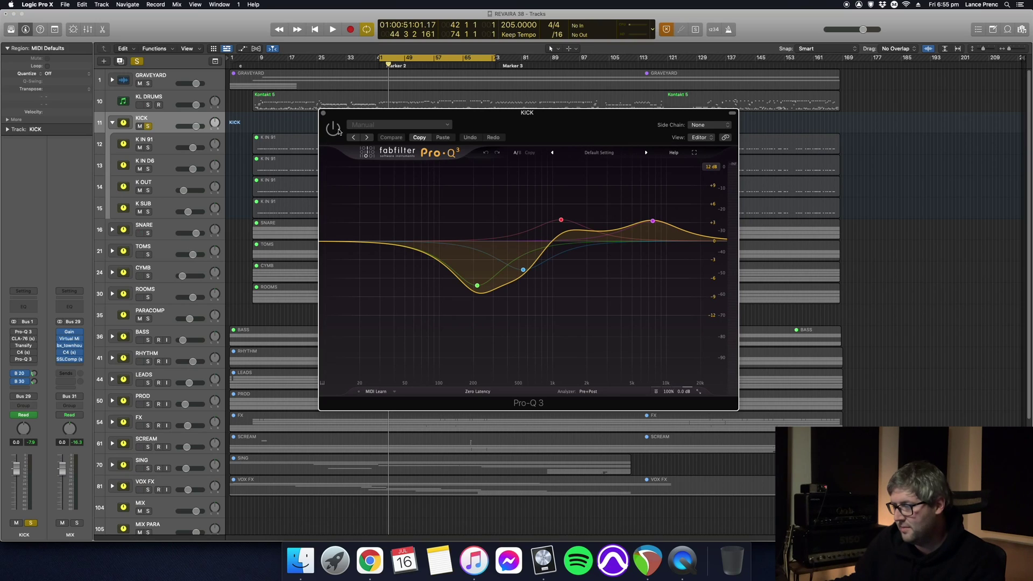
mouse_move(477, 287)
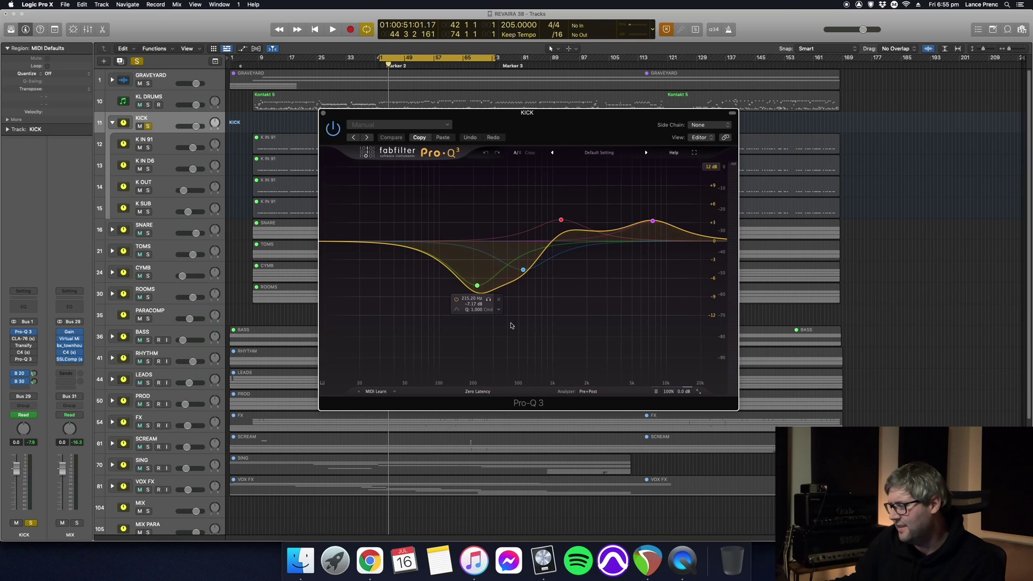
mouse_move(592, 216)
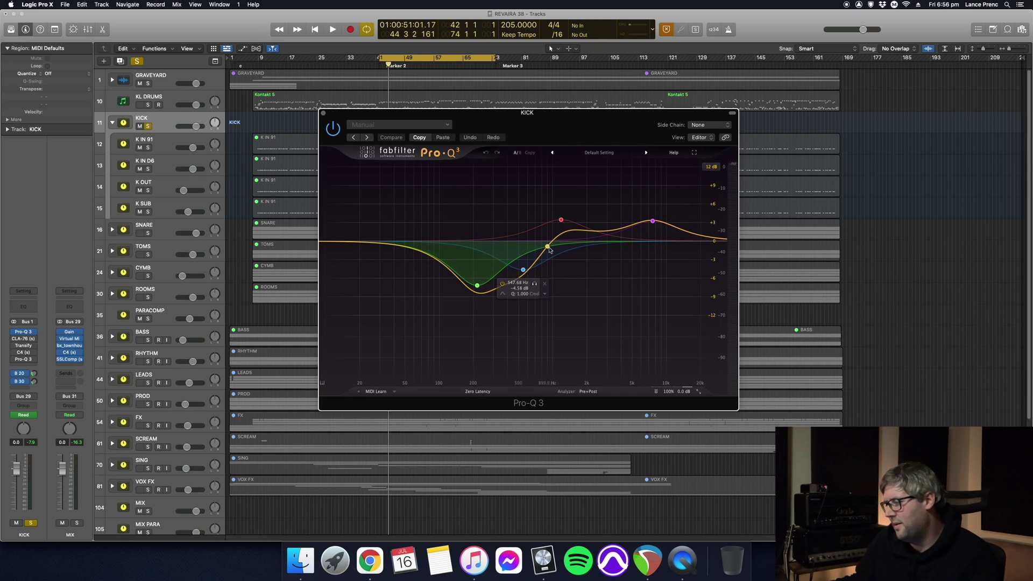
Play the kick while comparing the first Pro-Q 3 bypassed and active, leave it active and close its window
key("space")
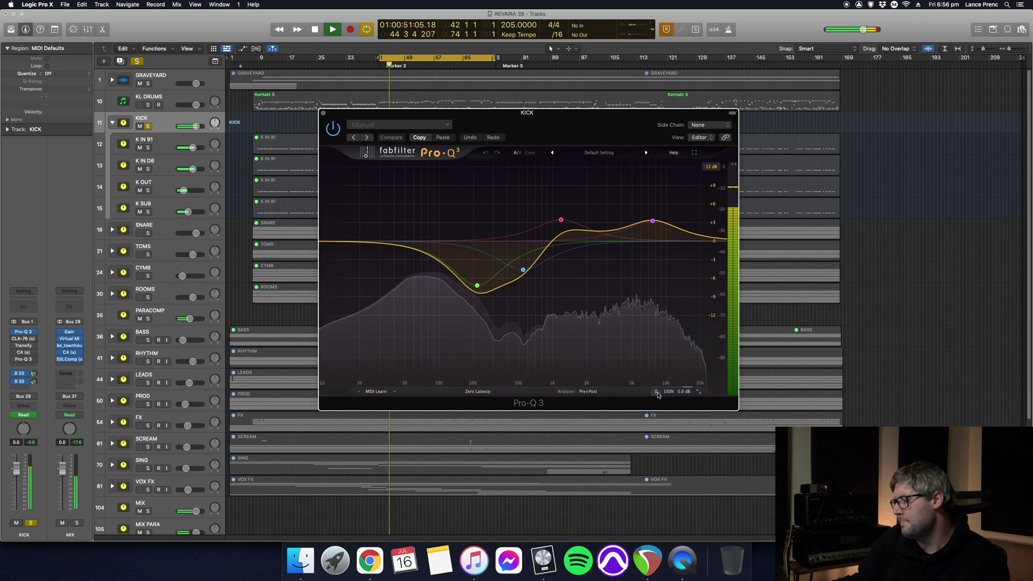
left_click(656, 392)
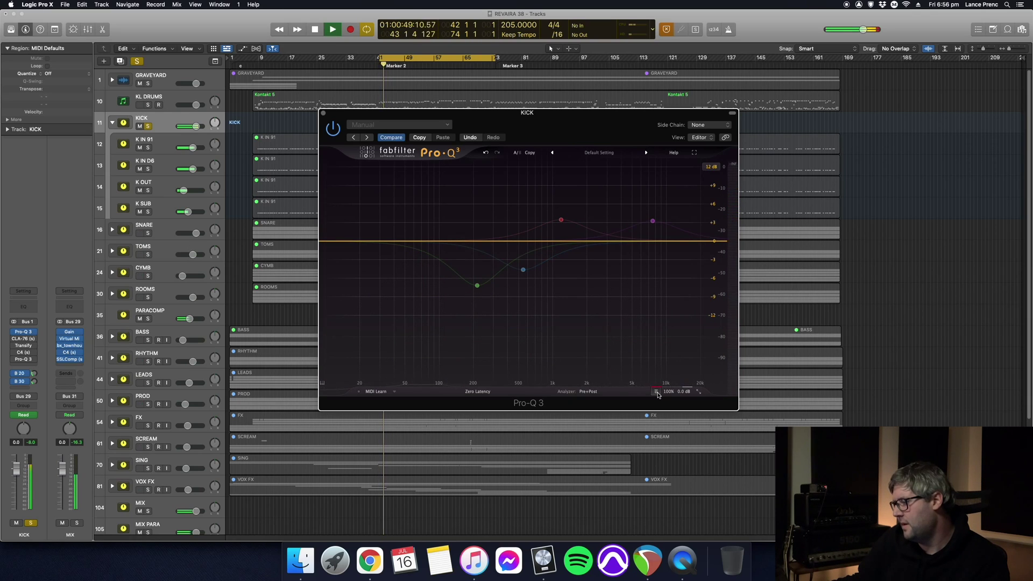
key("space")
left_click(657, 393)
key("space")
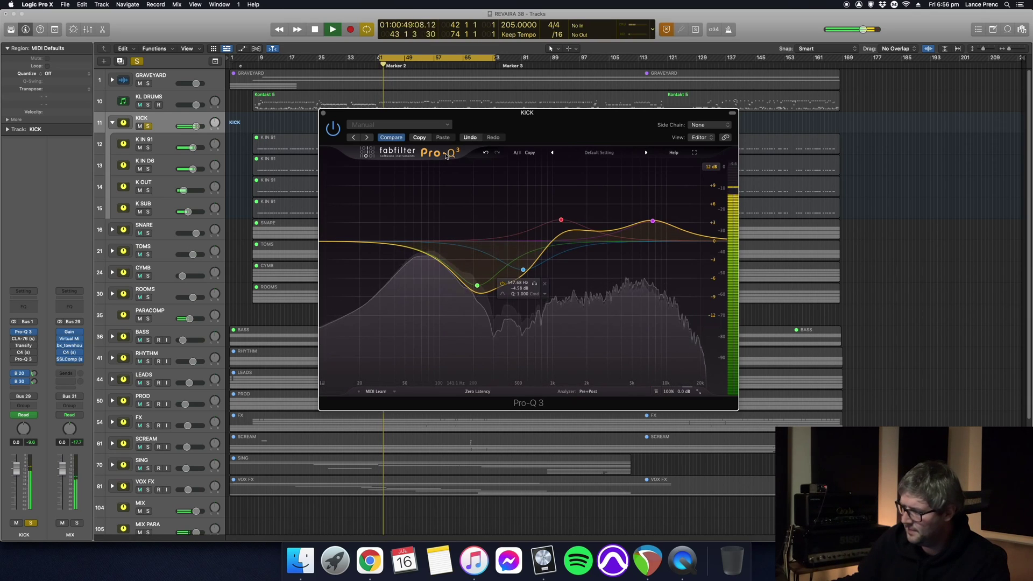
left_click(322, 112)
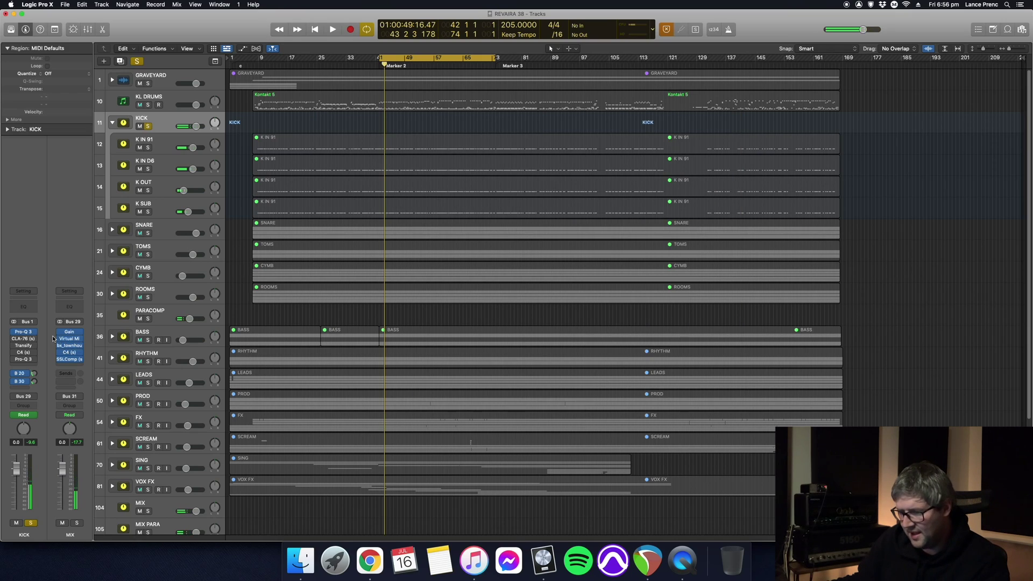
Enable the CLA-76 compressor on the KICK bus, compare the kick with and without it, and close its window
left_click(24, 339)
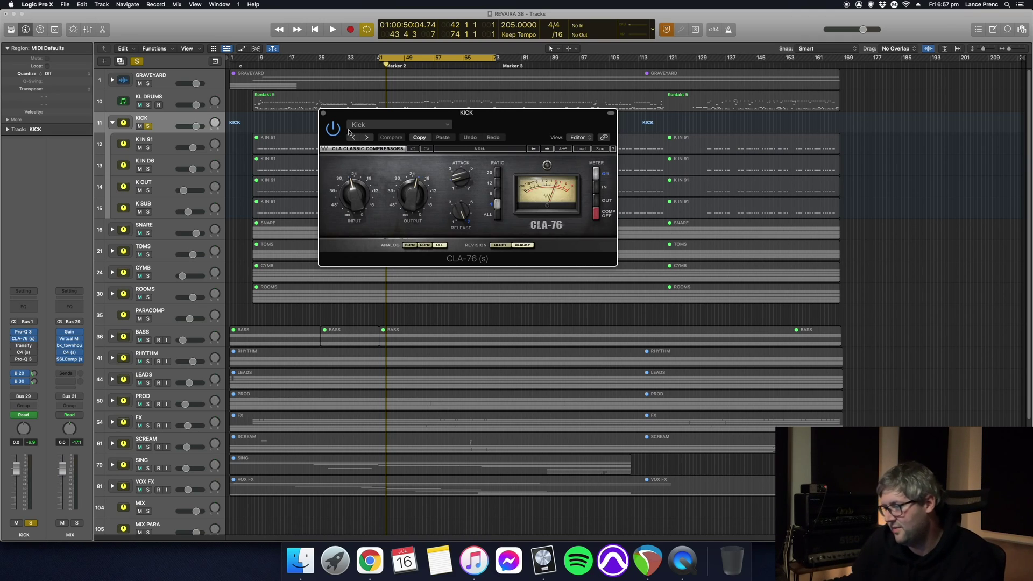
key("space")
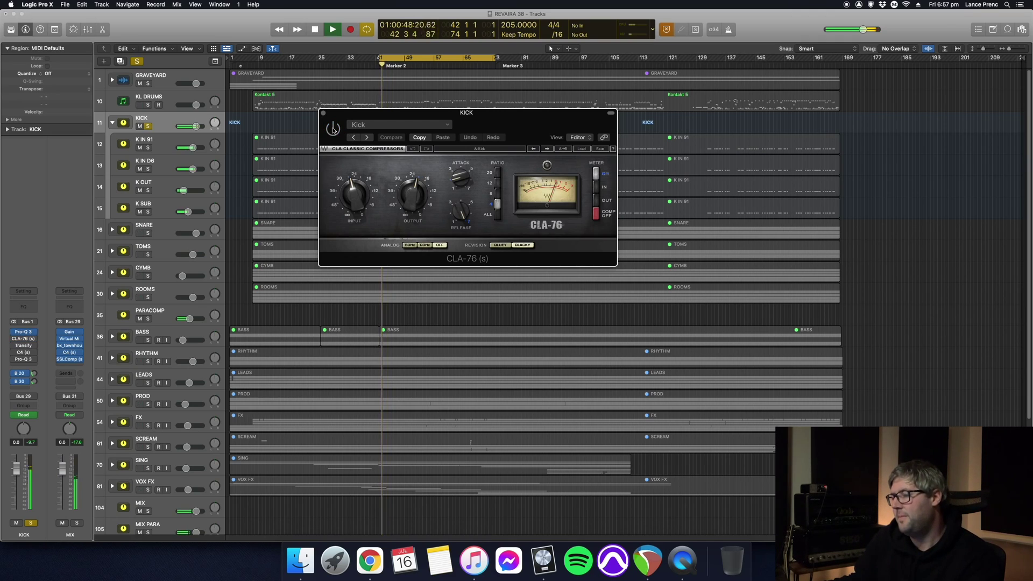
key("space")
left_click(334, 130)
key("space")
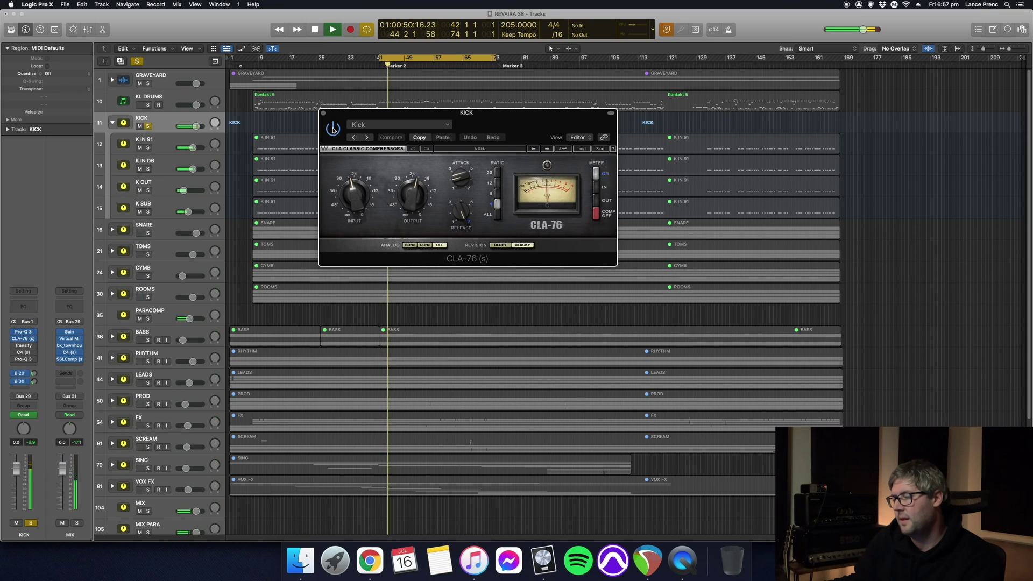
key("space")
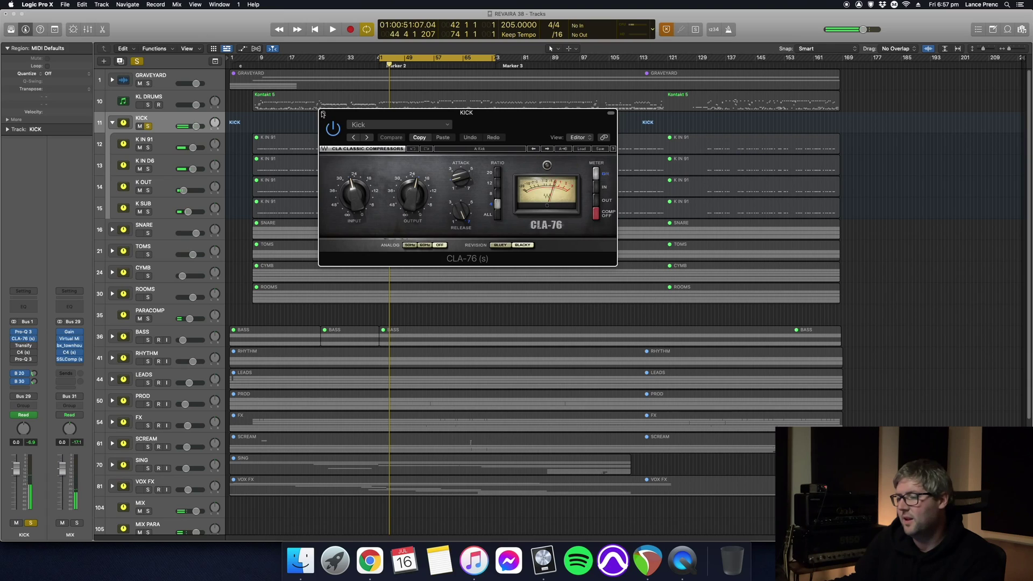
left_click(323, 113)
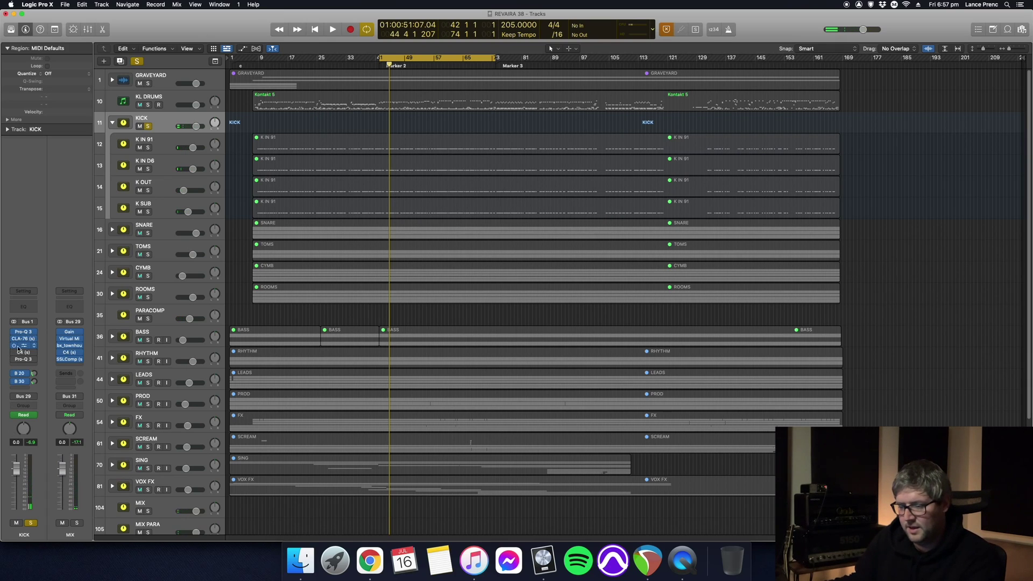
Enable Transify on the KICK bus, nudge its mid attack, audition the kick through it and close its window
left_click(24, 346)
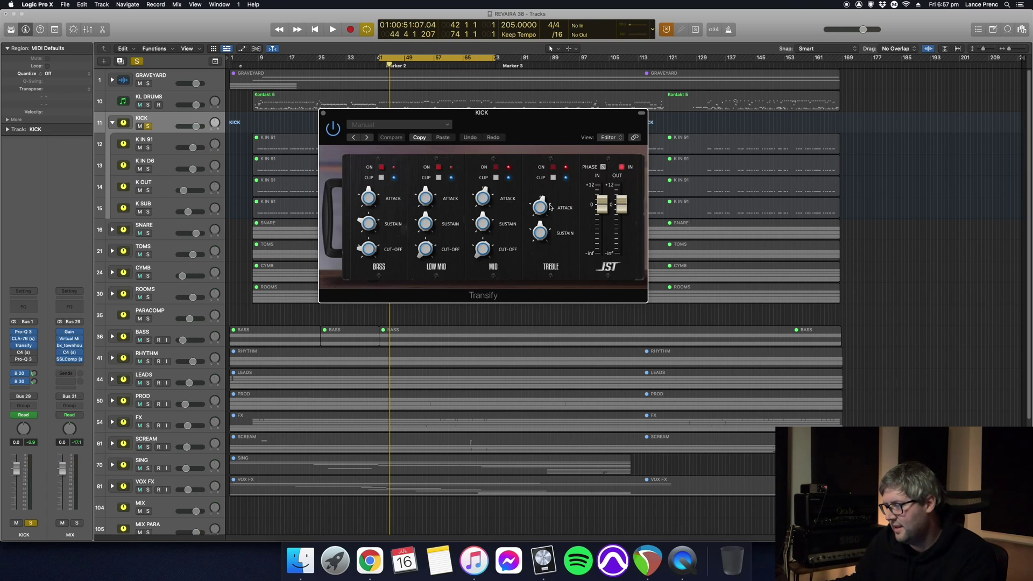
left_click_drag(476, 202, 477, 198)
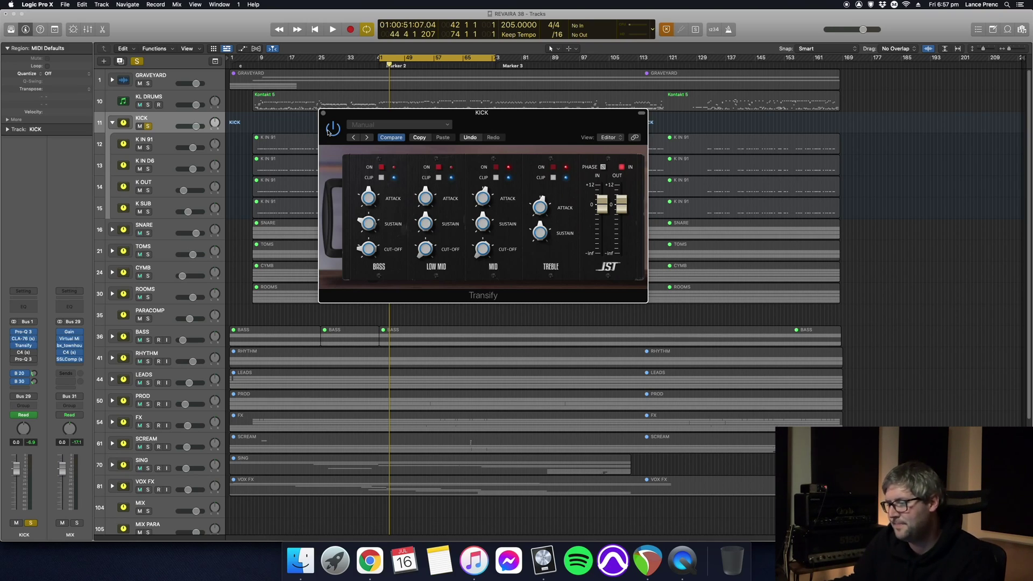
key("space")
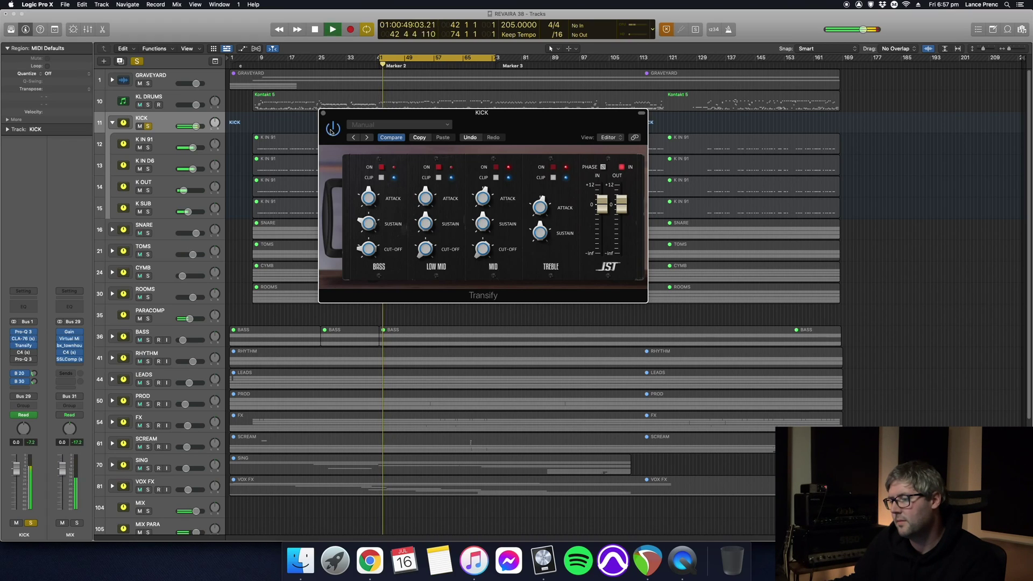
key("space")
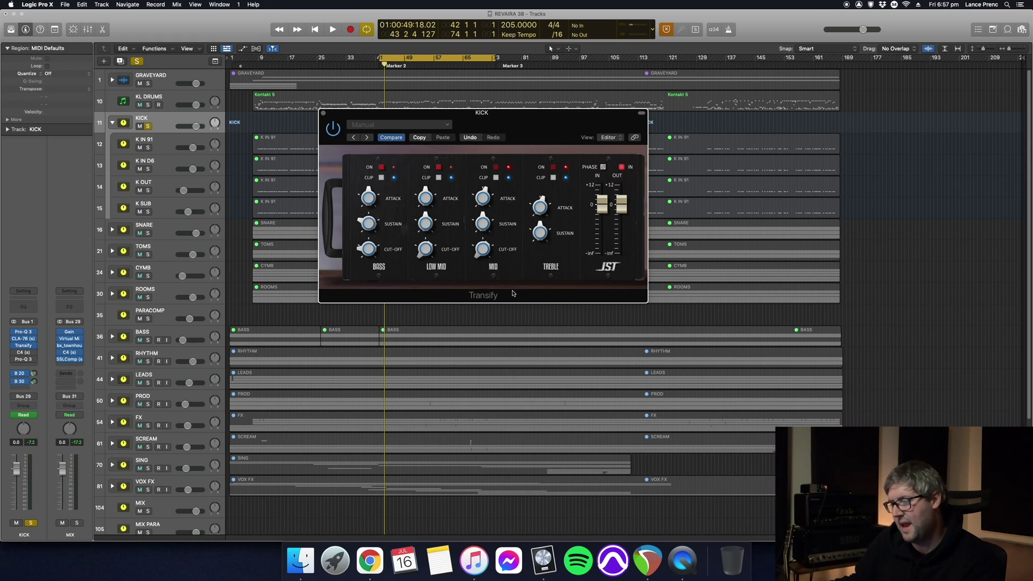
left_click(322, 113)
Open the C4 multiband processor on the KICK bus, compare the kick with it bypassed and active, and leave it enabled
left_click(21, 352)
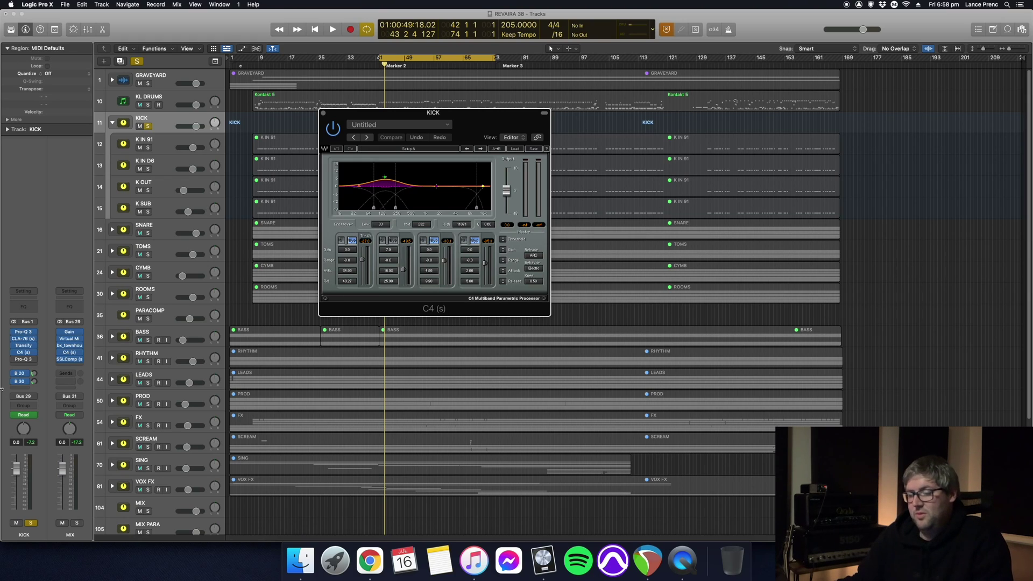
left_click(334, 129)
key("space")
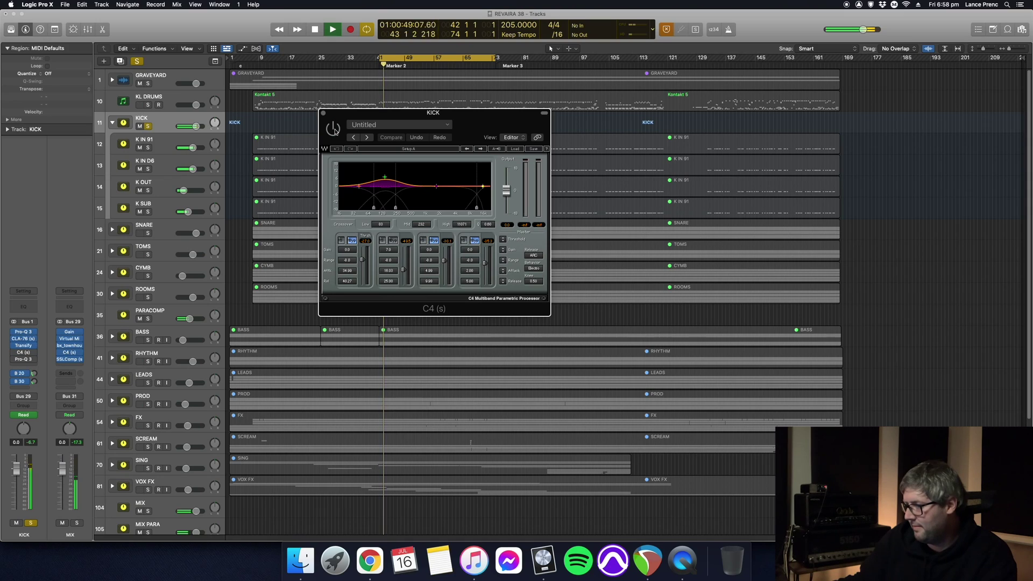
key("space")
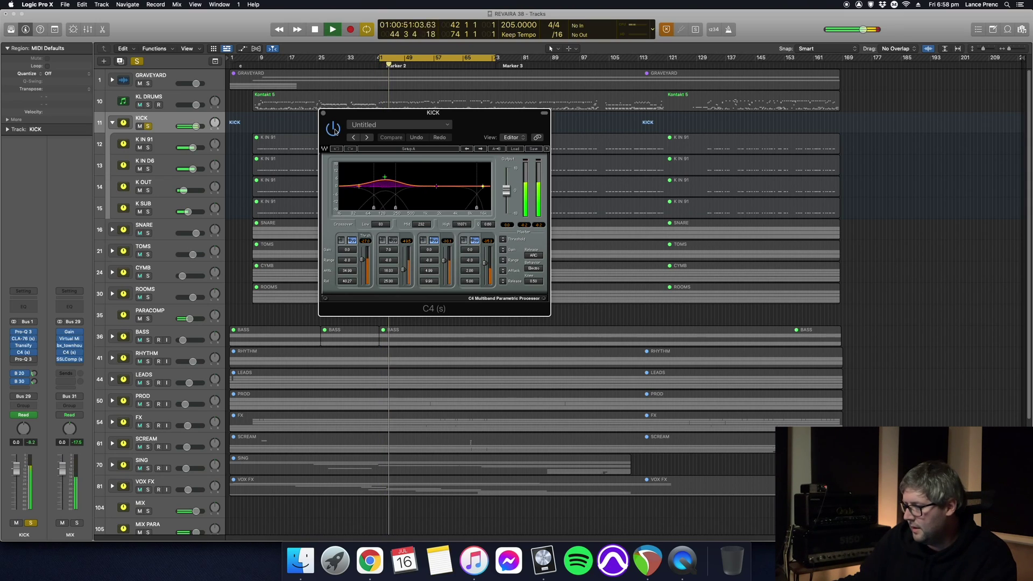
key("space")
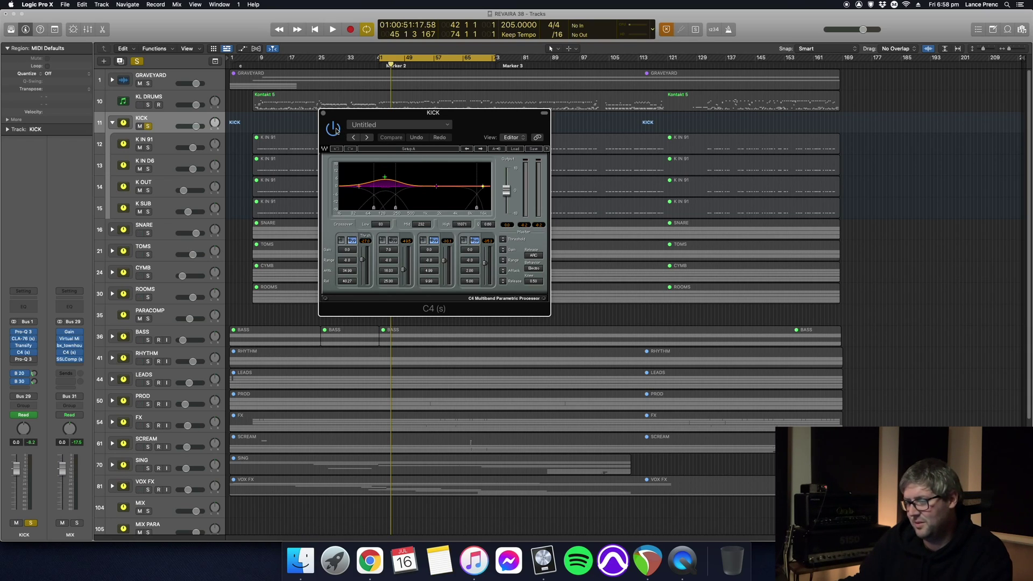
Enable the last Pro-Q 3 on the KICK bus and compare the playing kick with that EQ bypassed and active
left_click(16, 360)
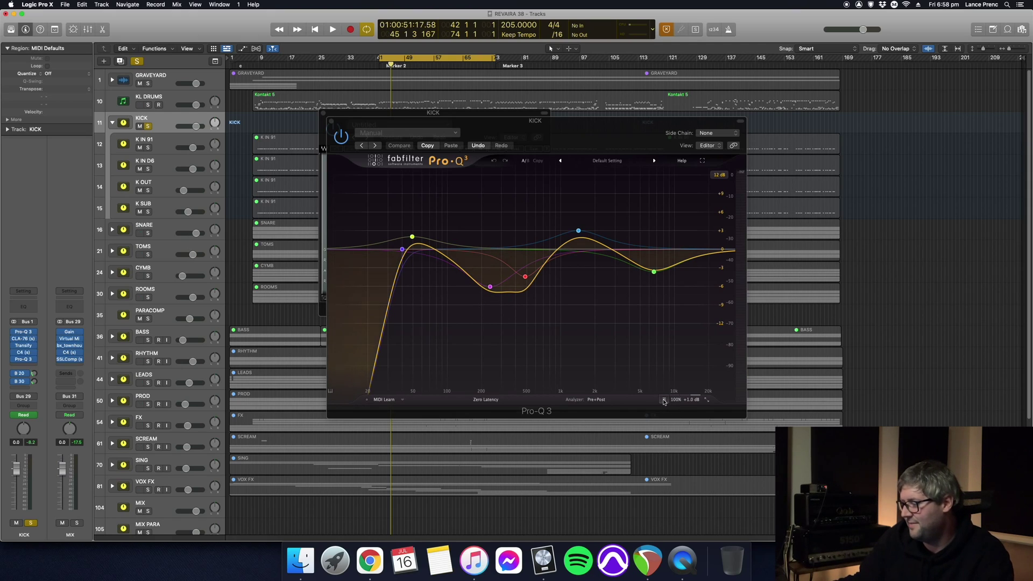
left_click(664, 400)
key("space")
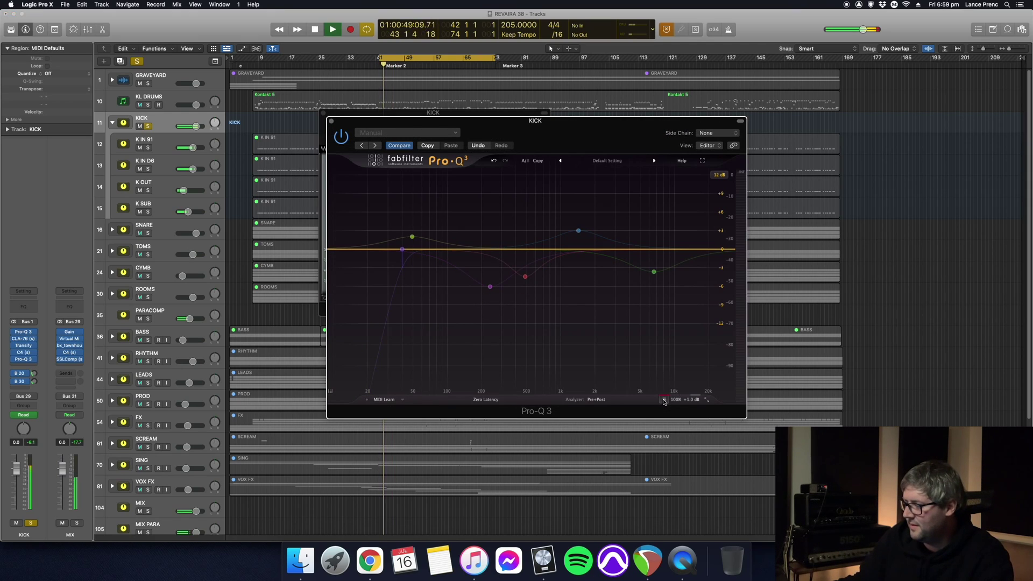
left_click(664, 400)
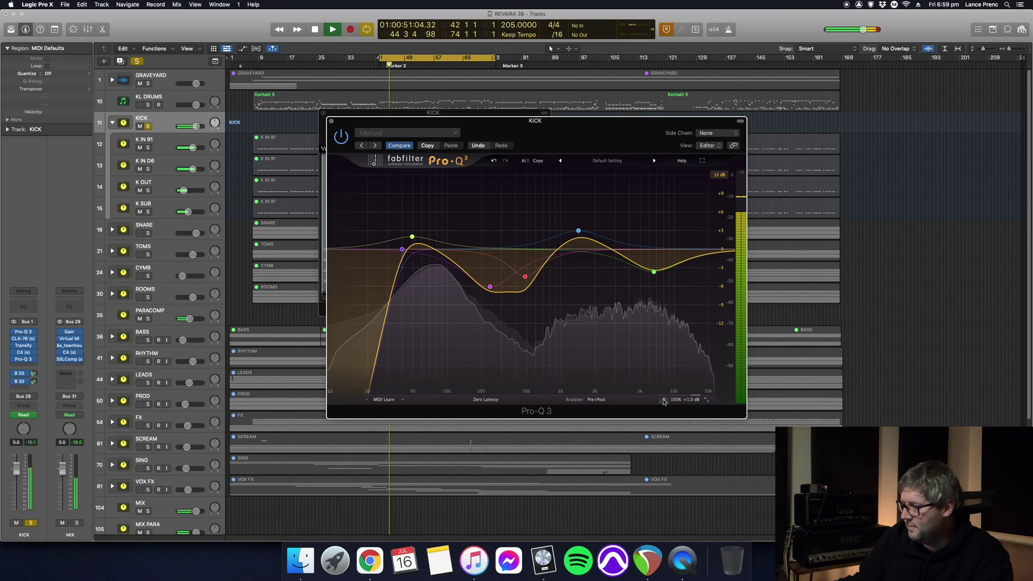
key("space")
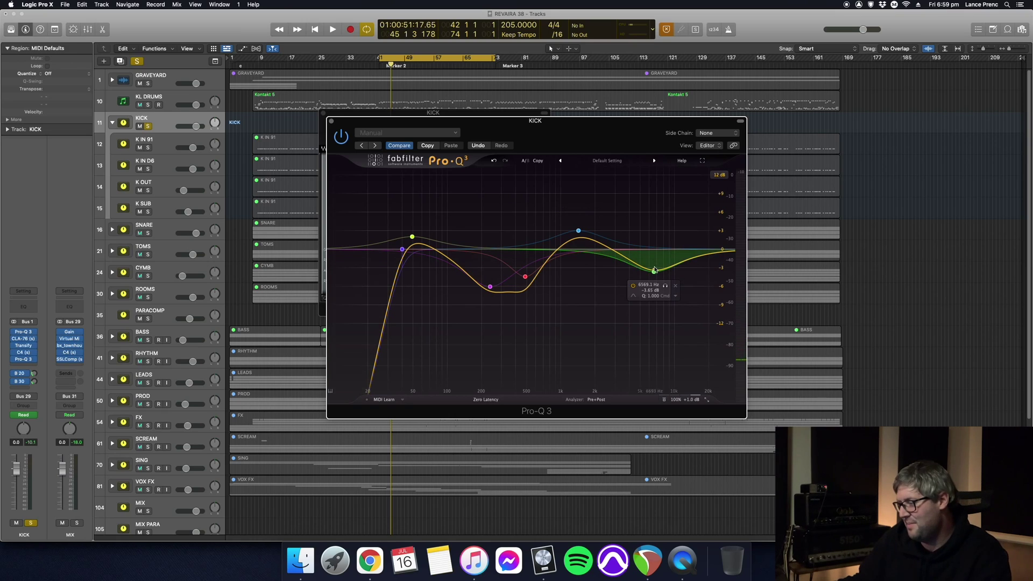
Close the Pro-Q 3 and C4 windows and unsolo the KICK bus
left_click(330, 123)
left_click(326, 114)
left_click(146, 126)
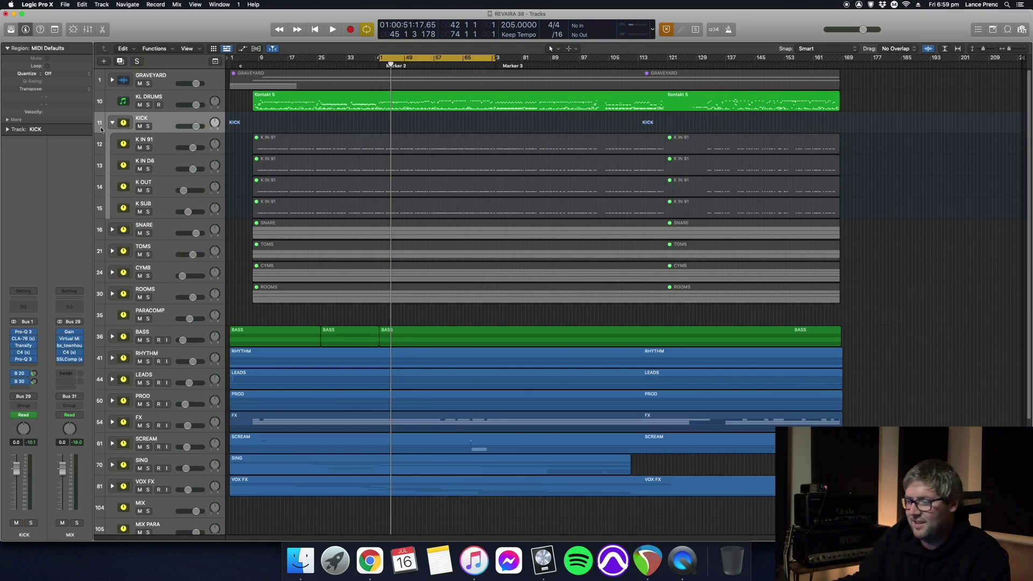
Collapse the KICK track stack, expand the SNARE stack and keep its individual snare tracks in view
left_click(112, 123)
left_click(112, 143)
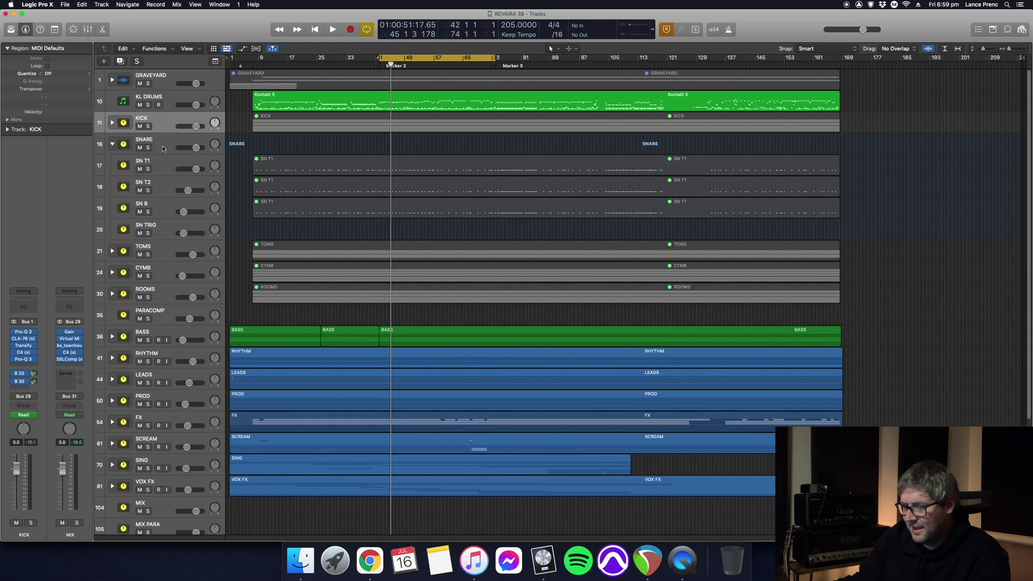
left_click(166, 152)
Inspect the snare sample loaded in Trigger 2 on the SN TRIG track, leaving the plug-in window closed
left_click(162, 226)
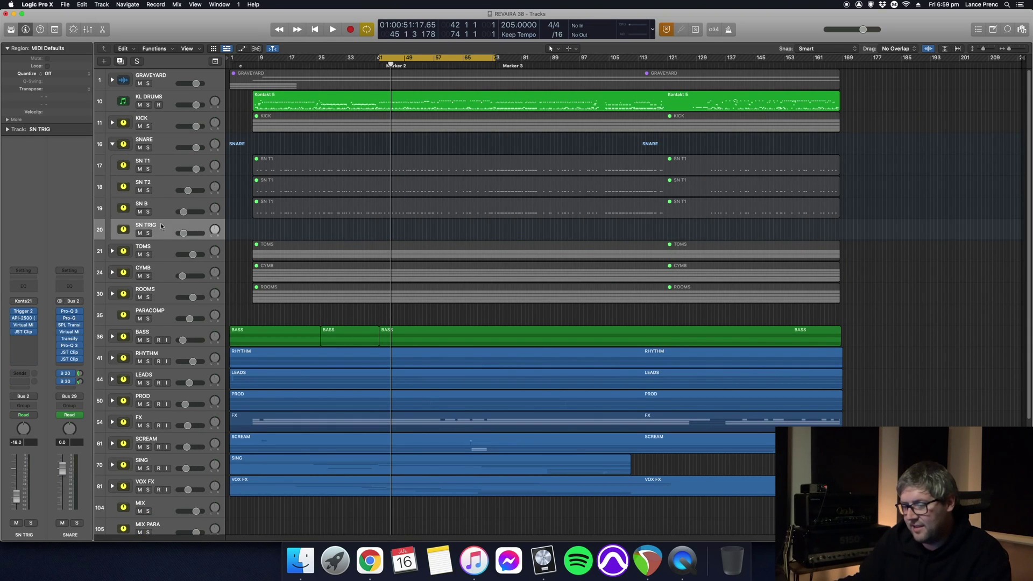
left_click(23, 311)
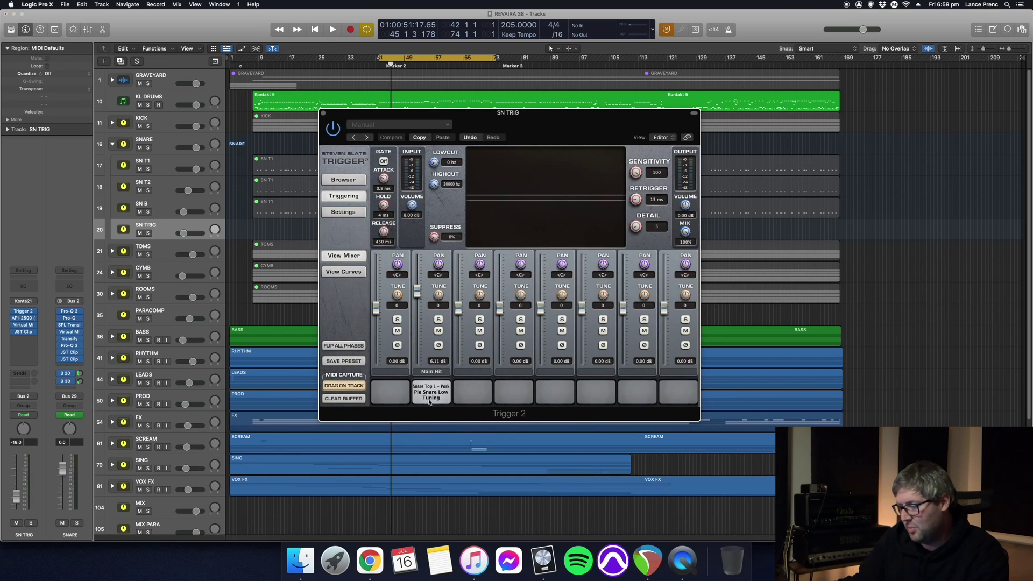
left_click(323, 113)
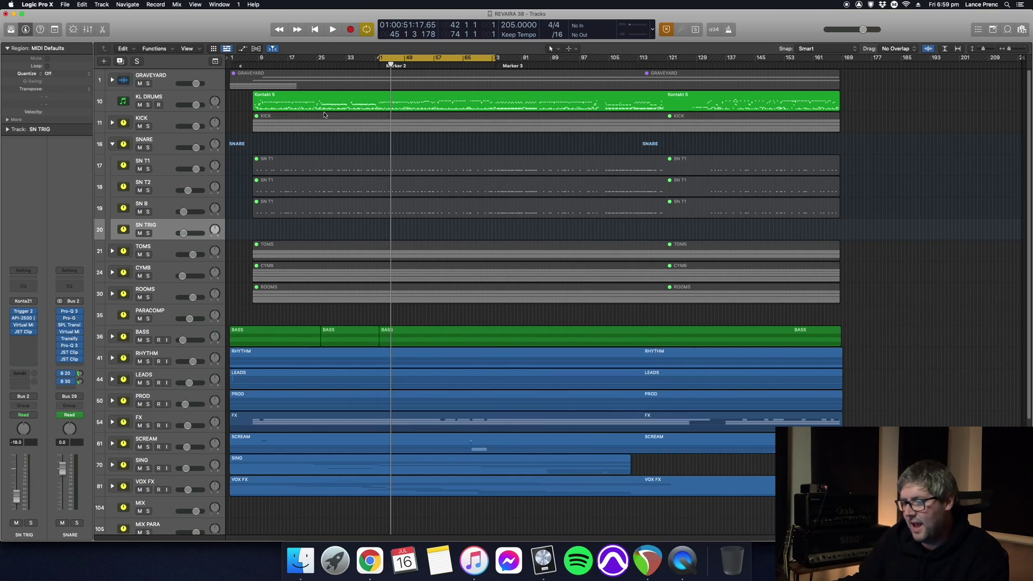
Check the SN T1 and SN TRIG channel strips, and bypass all insert plug-ins on the SNARE bus
left_click(171, 169)
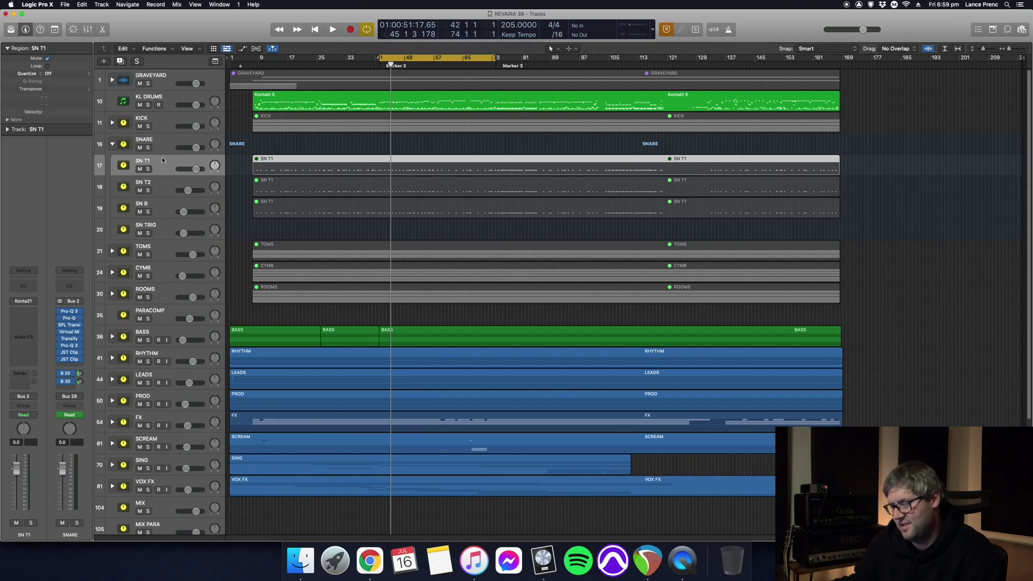
left_click(165, 148)
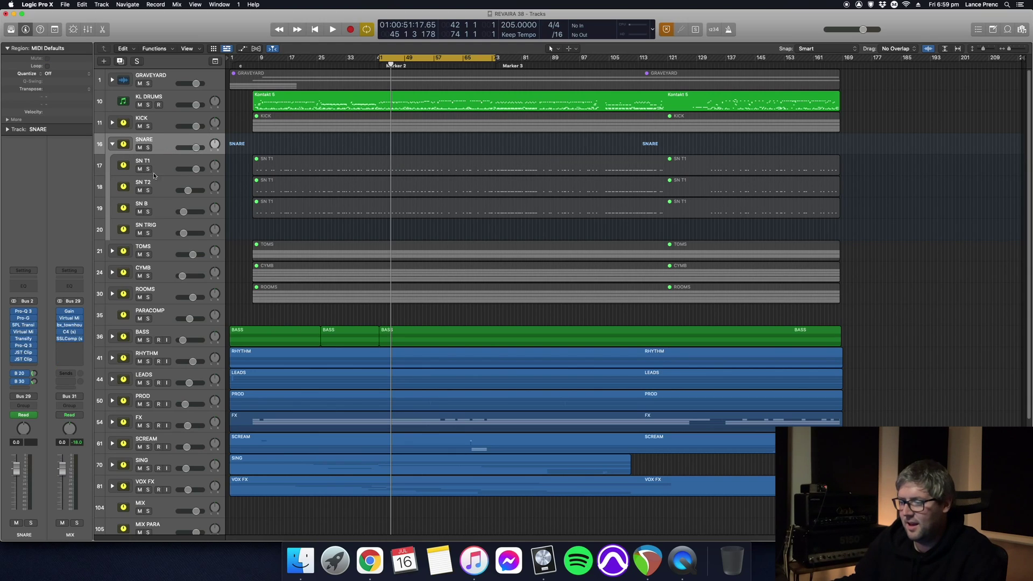
left_click(160, 225)
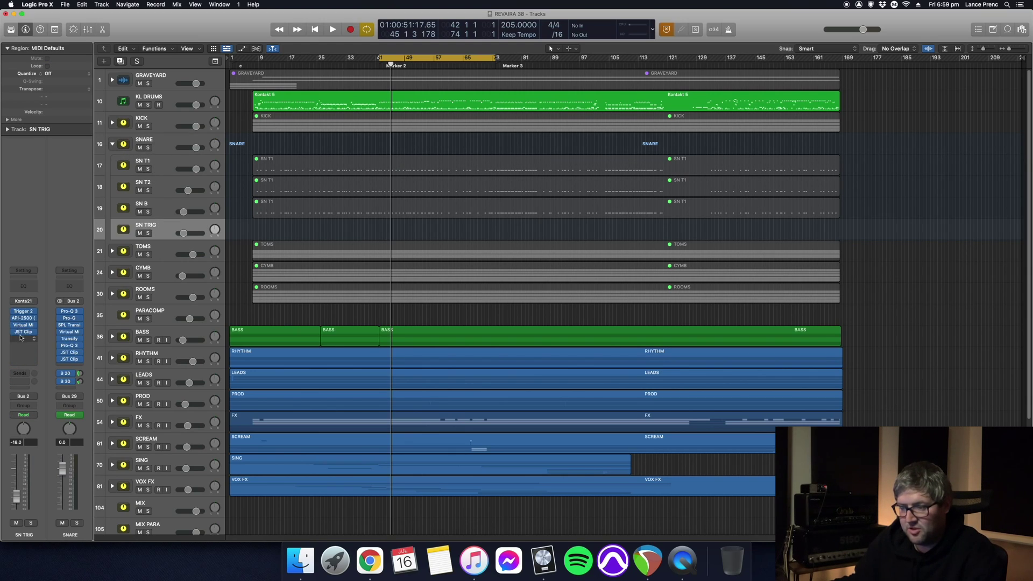
left_click(155, 144)
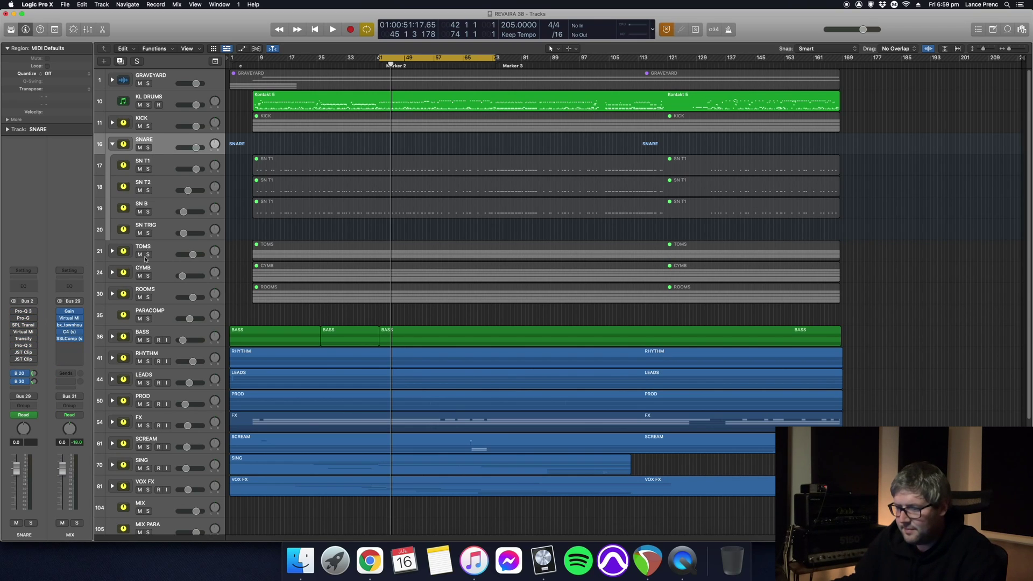
Check the channel strips of the SN TRIG, SN B, SN T2 and SN T1 tracks for insert plug-ins
left_click(160, 226)
left_click(162, 207)
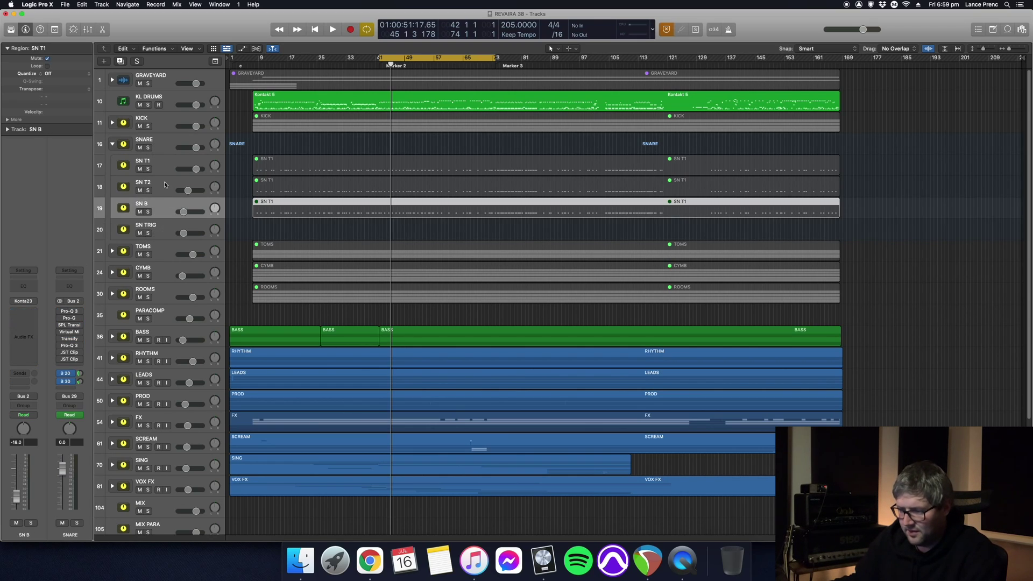
left_click(164, 182)
left_click(167, 157)
left_click(164, 183)
left_click(156, 207)
Bypass every SN TRIG insert except Trigger 2, solo the track and audition the unprocessed trigger sample
left_click(145, 230)
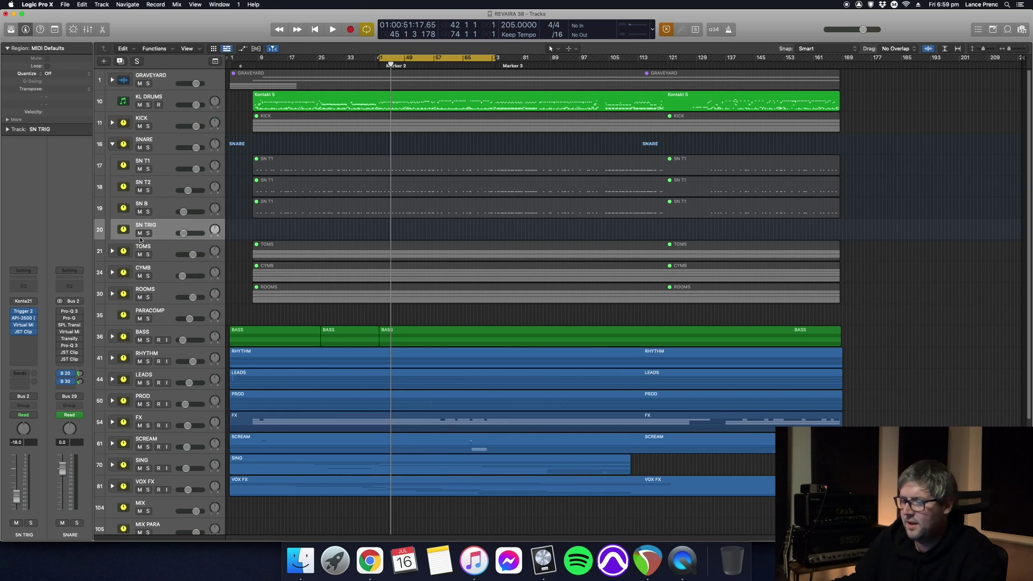
left_click(147, 233)
key("space")
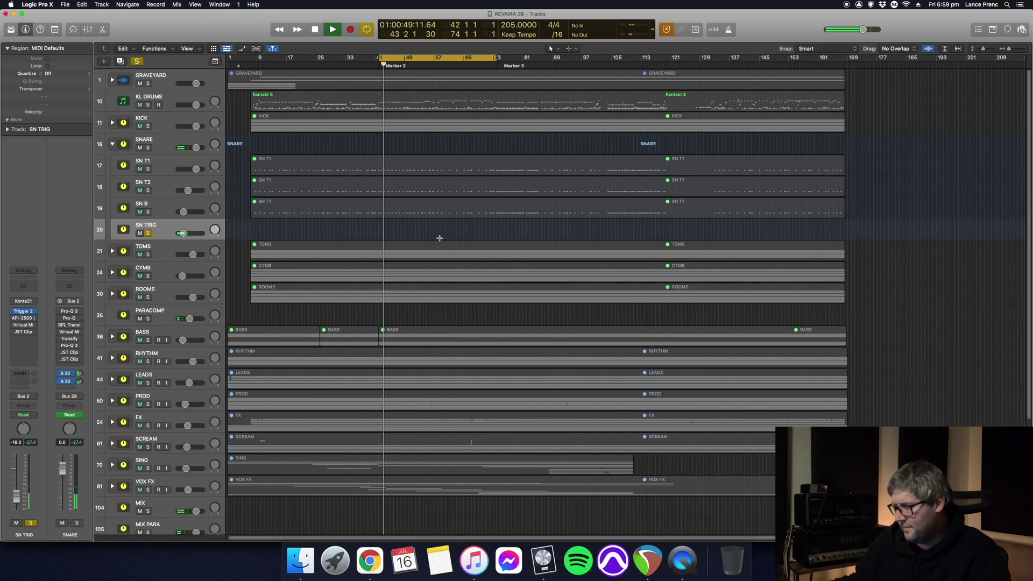
key("super+Right")
key("super+Right")
key("super+Right")
key("space")
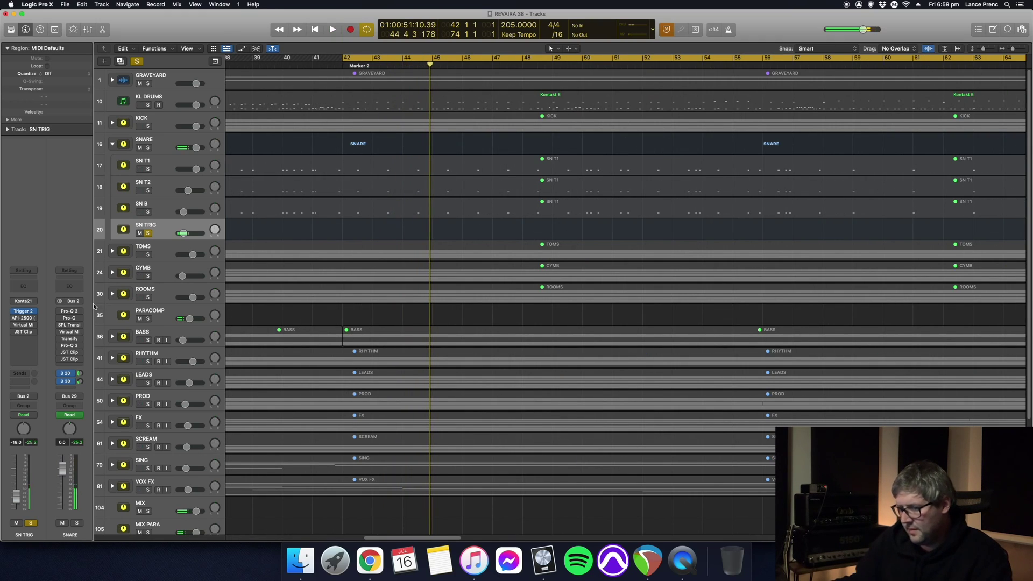
Enable the API-2500 compressor on SN TRIG with its window open and audition the trigger through it
left_click(24, 318)
left_click(24, 322)
key("space")
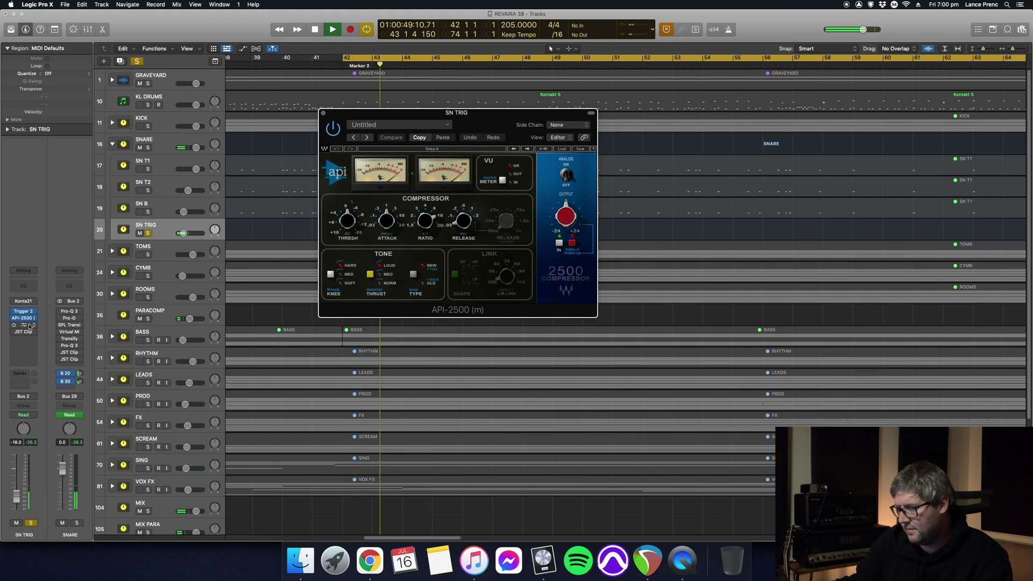
key("space")
Enable Virtual Mix Rack on SN TRIG, show its FG-N EQ module and audition the trigger through it
left_click(24, 325)
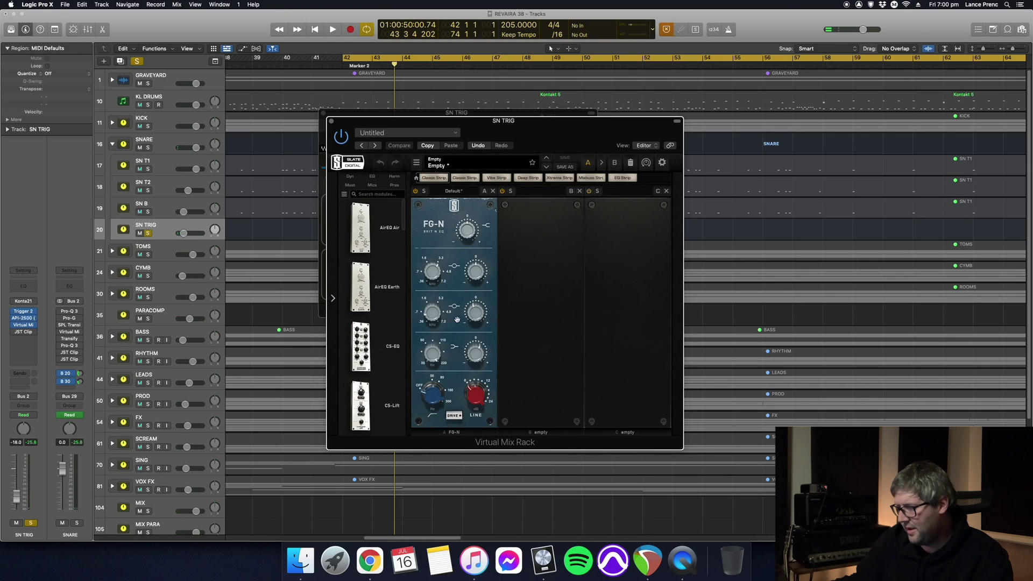
key("space")
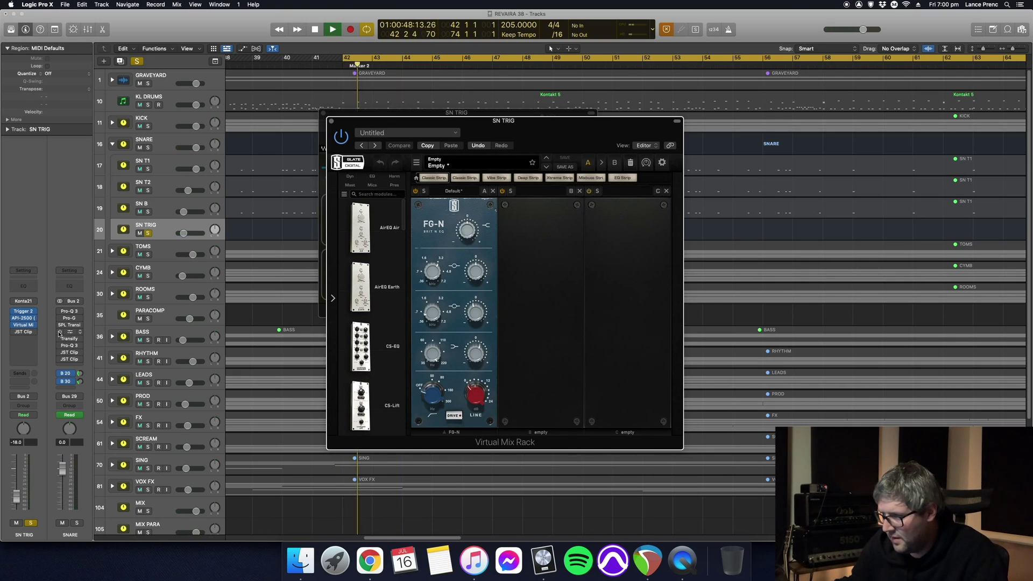
key("space")
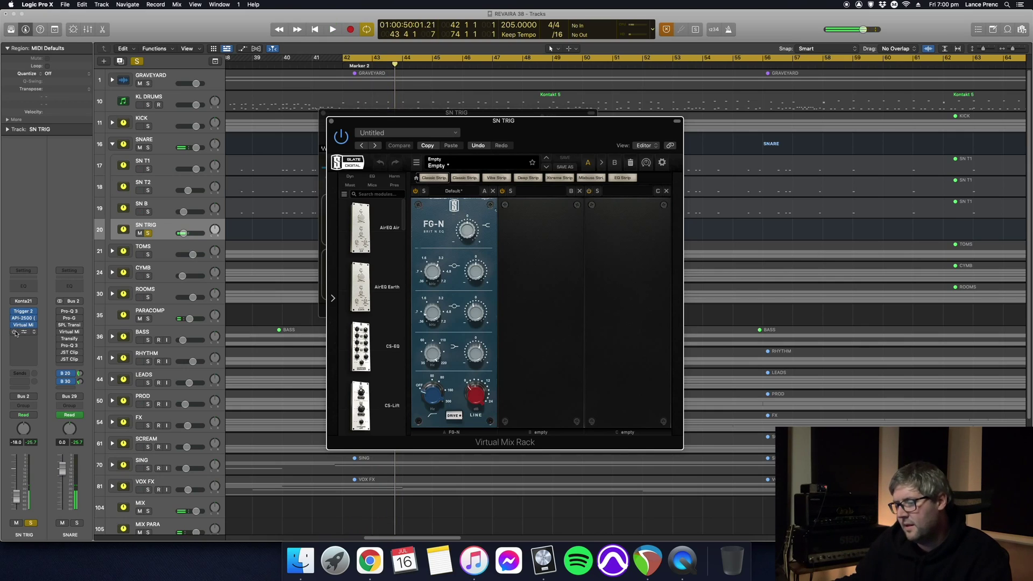
Enable JST Clip on SN TRIG, audition the full chain and close the track's plug-in windows
left_click(25, 332)
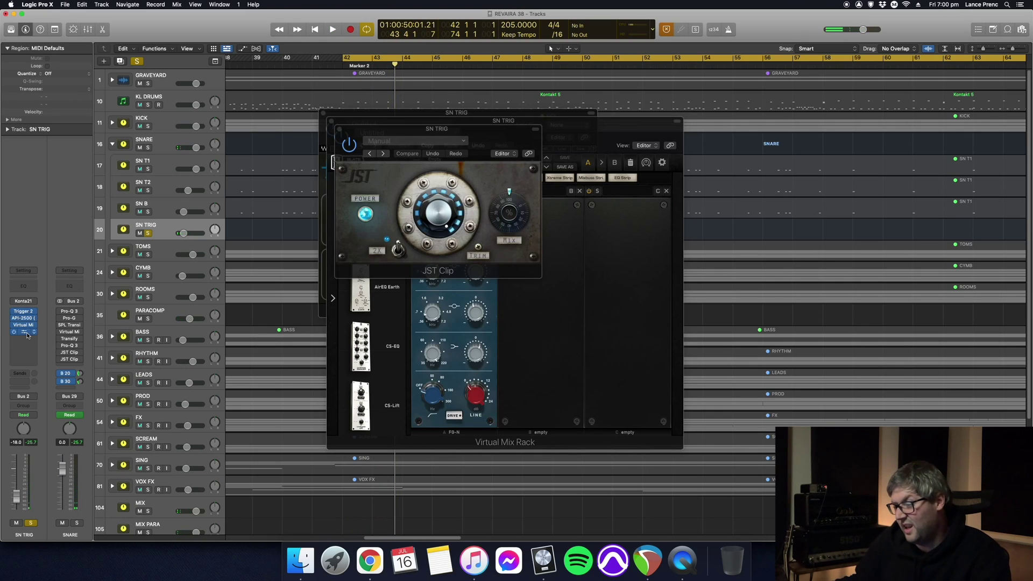
left_click(24, 332)
key("space")
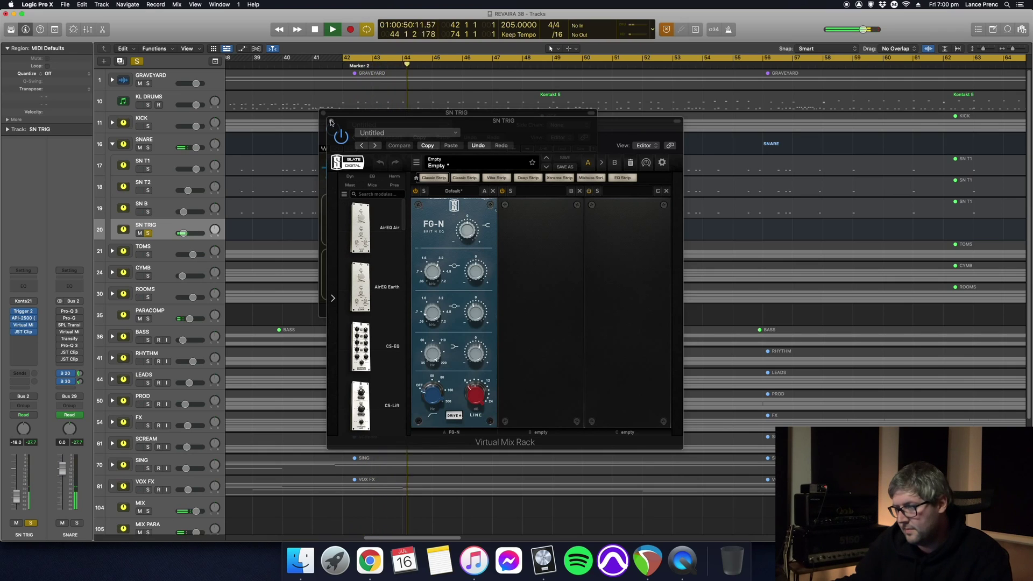
left_click(331, 122)
key("space")
left_click(332, 122)
left_click(324, 112)
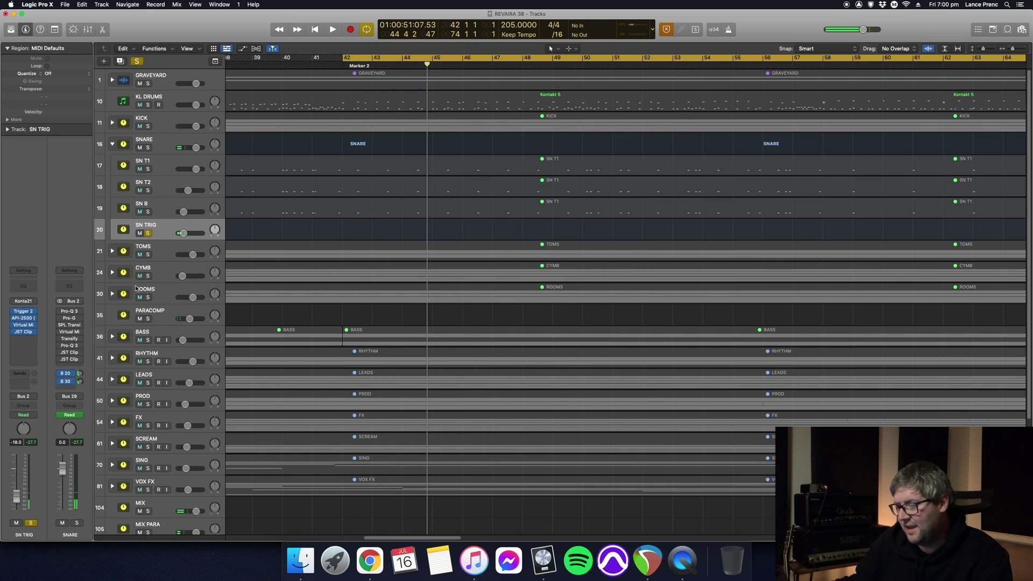
Unsolo SN TRIG, solo the SNARE bus and audition the combined snare tracks without bus processing
left_click(148, 233)
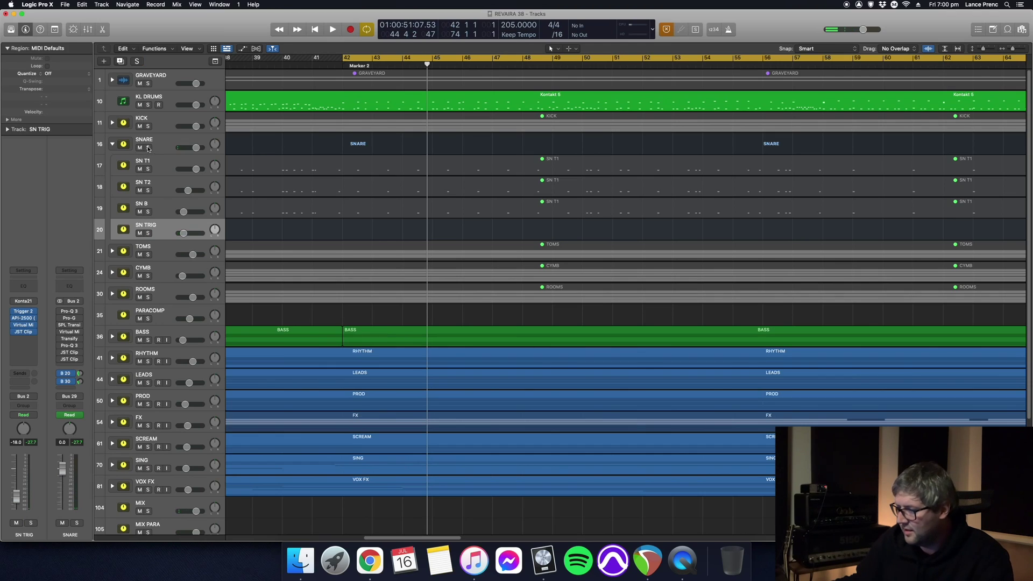
left_click(148, 148)
key("space")
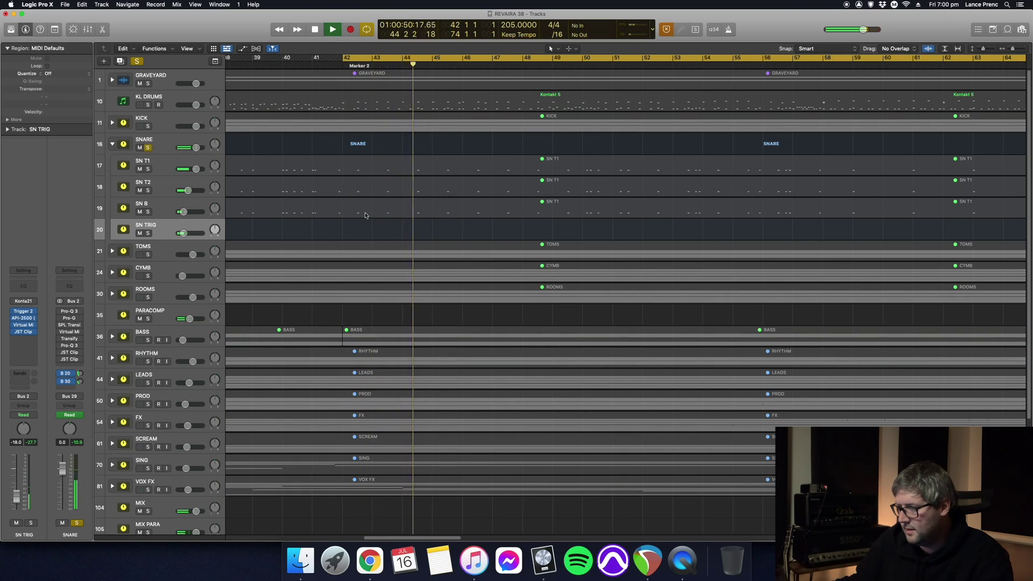
key("space")
Check the SN T1, SN T2 and SN B channel strips, then select the SNARE bus and collapse its stack
left_click(165, 167)
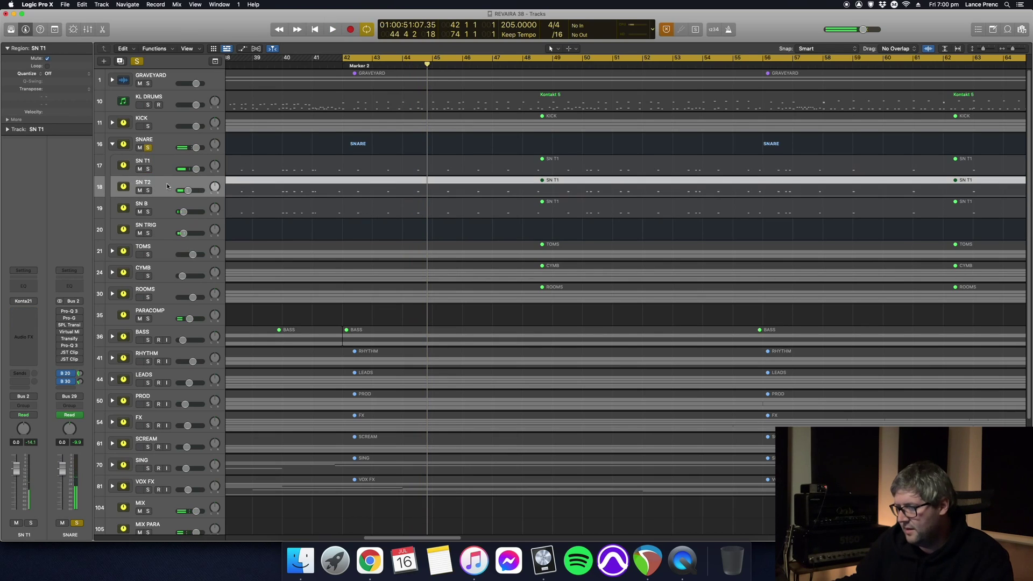
key("Down")
key("Down")
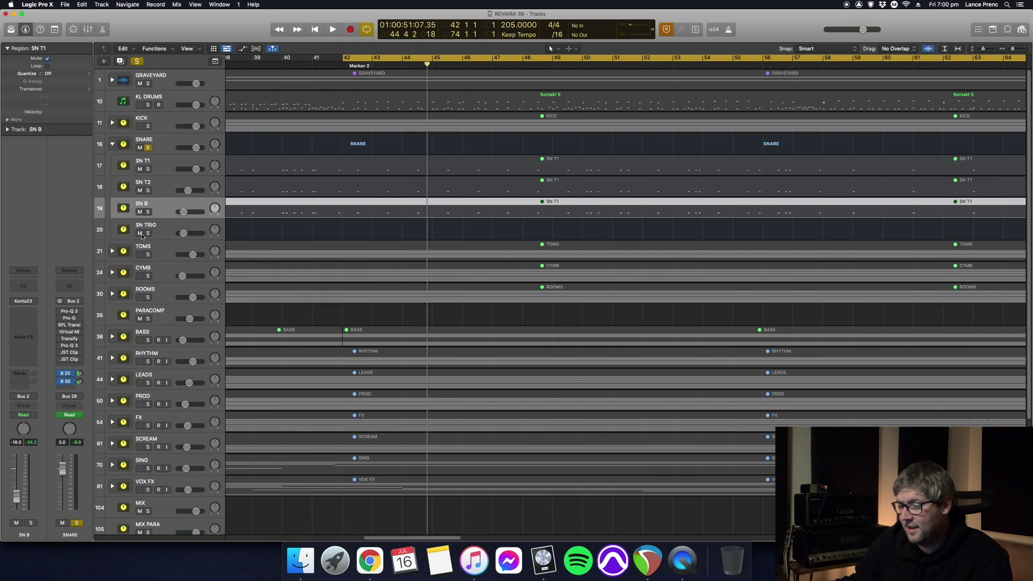
left_click(158, 143)
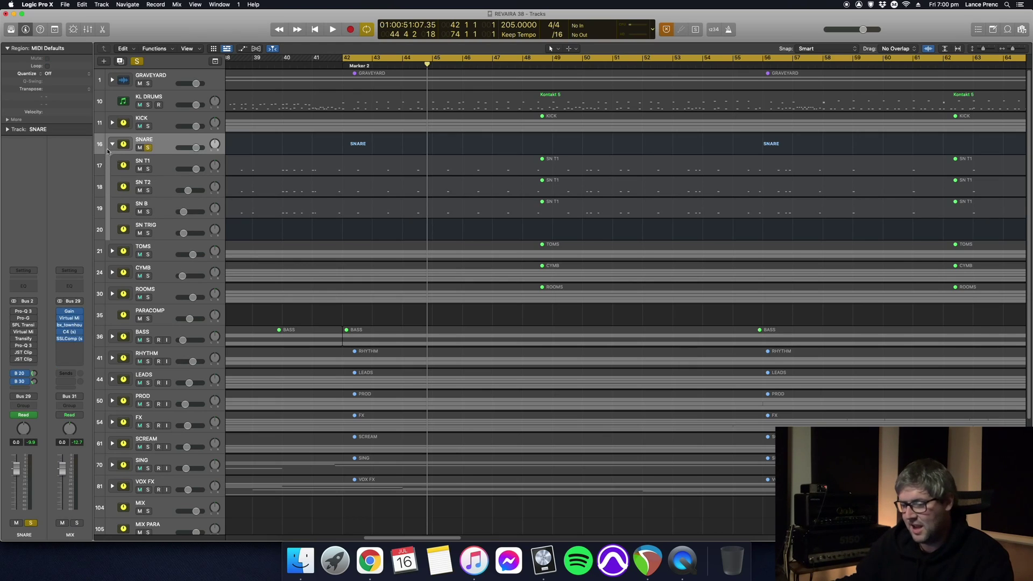
left_click(111, 144)
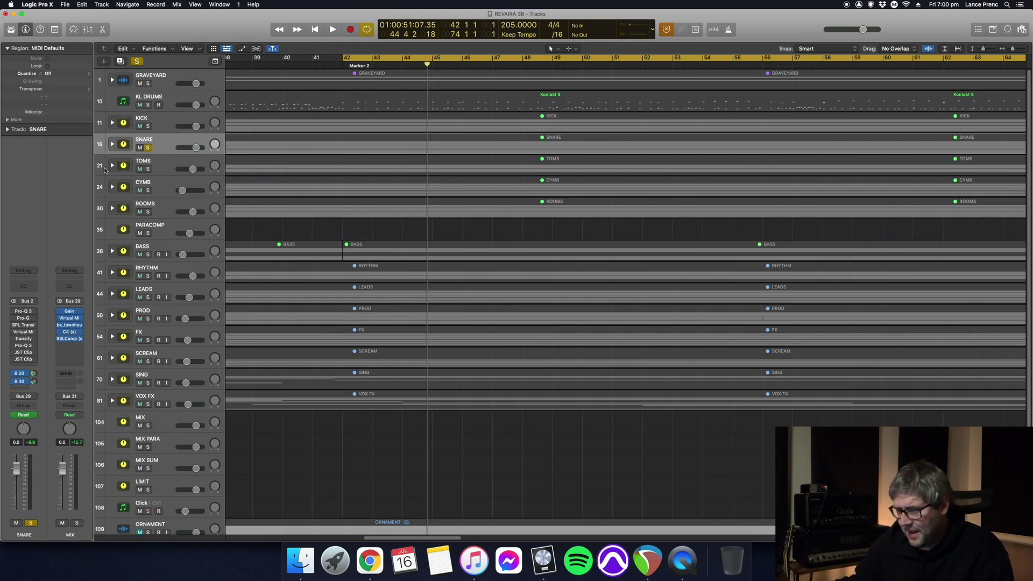
Enable the first Pro-Q 3 on the SNARE bus, audition the snare through it and inspect its EQ bands
left_click(25, 311)
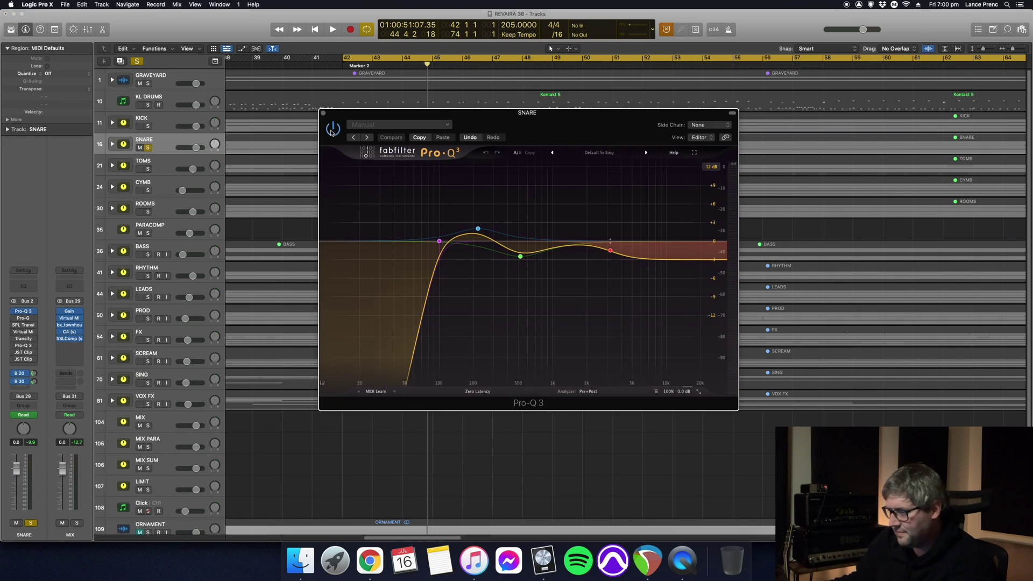
key("space")
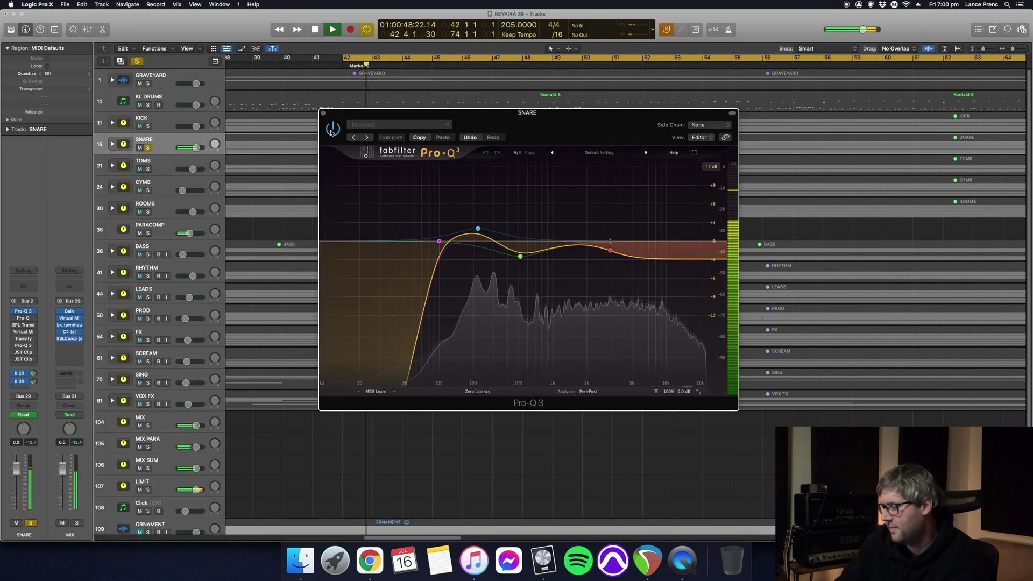
key("space")
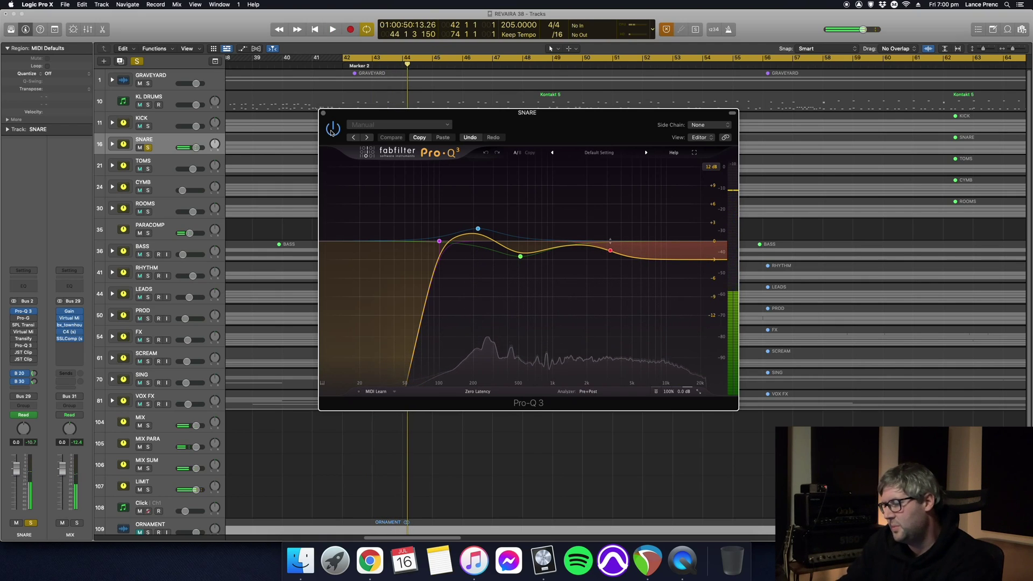
mouse_move(520, 255)
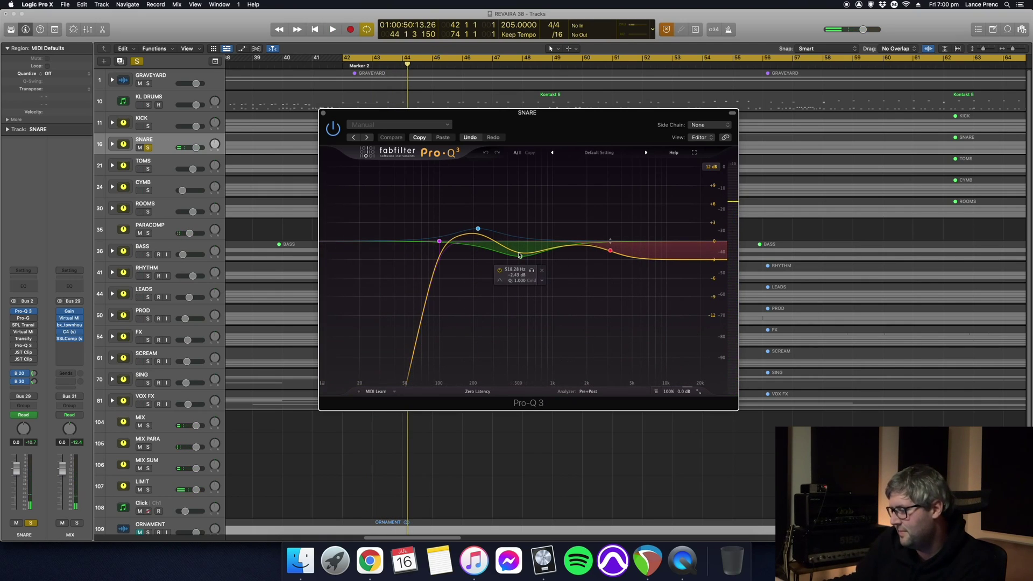
mouse_move(610, 254)
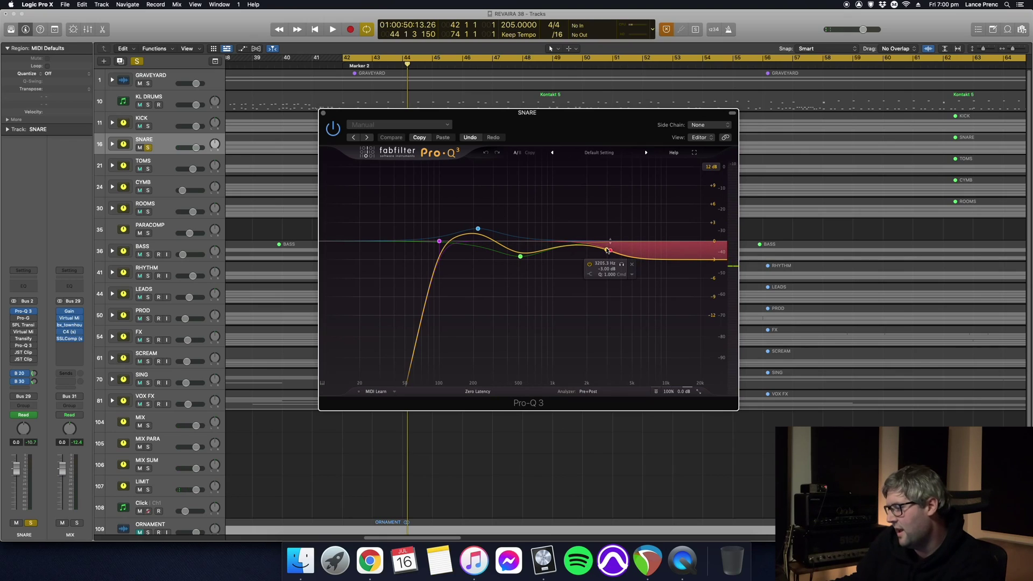
Compare the playing snare with the high-shelf band of the Pro-Q 3 bypassed and active, leaving the band enabled
left_click(610, 252)
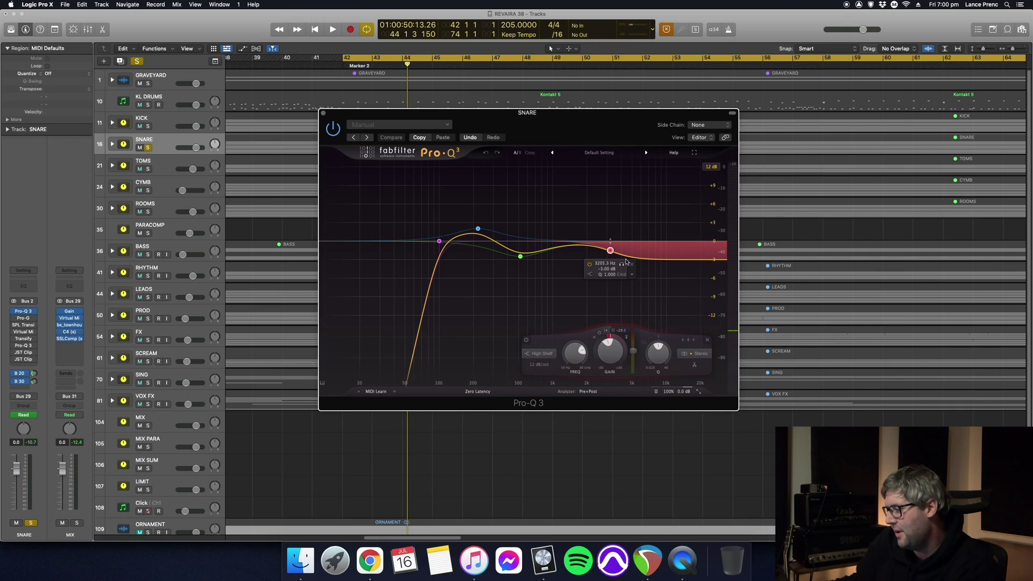
left_click(591, 265)
key("space")
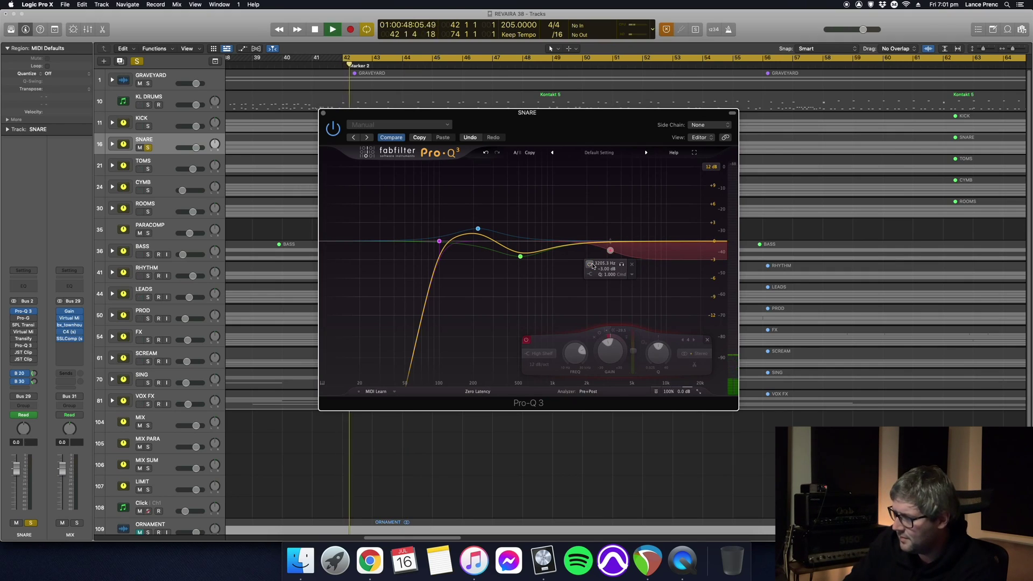
key("space")
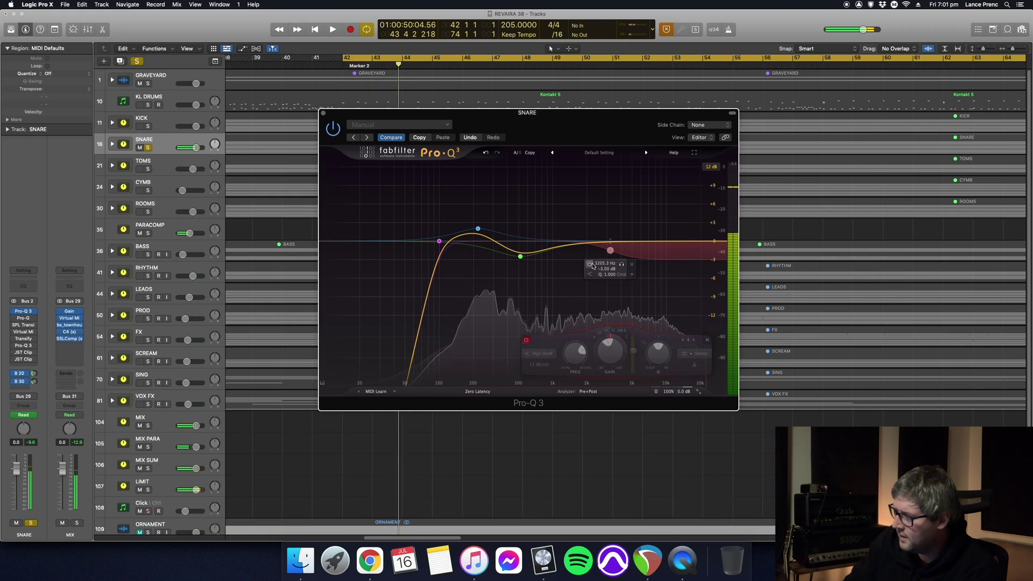
left_click(591, 264)
key("space")
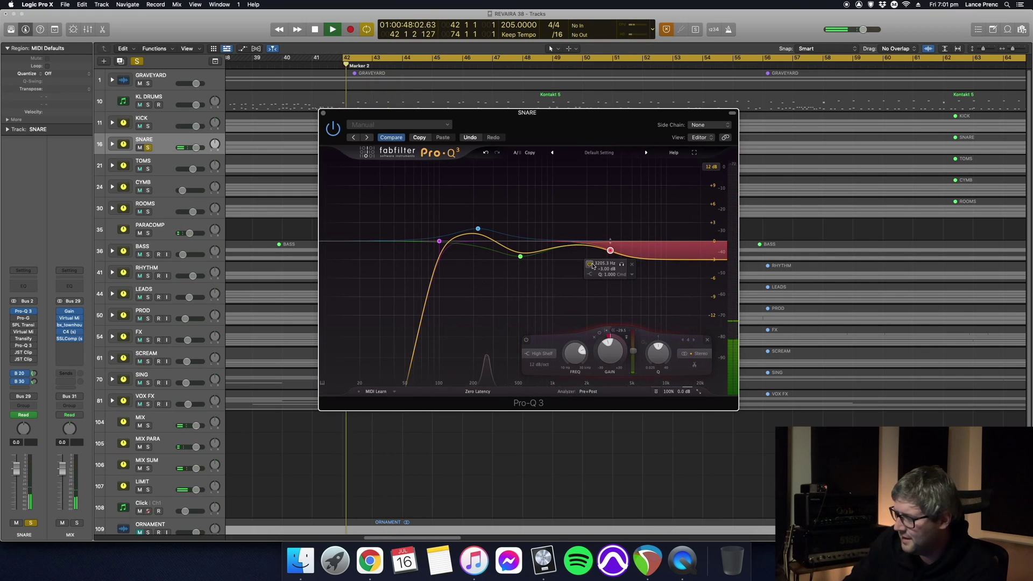
key("space")
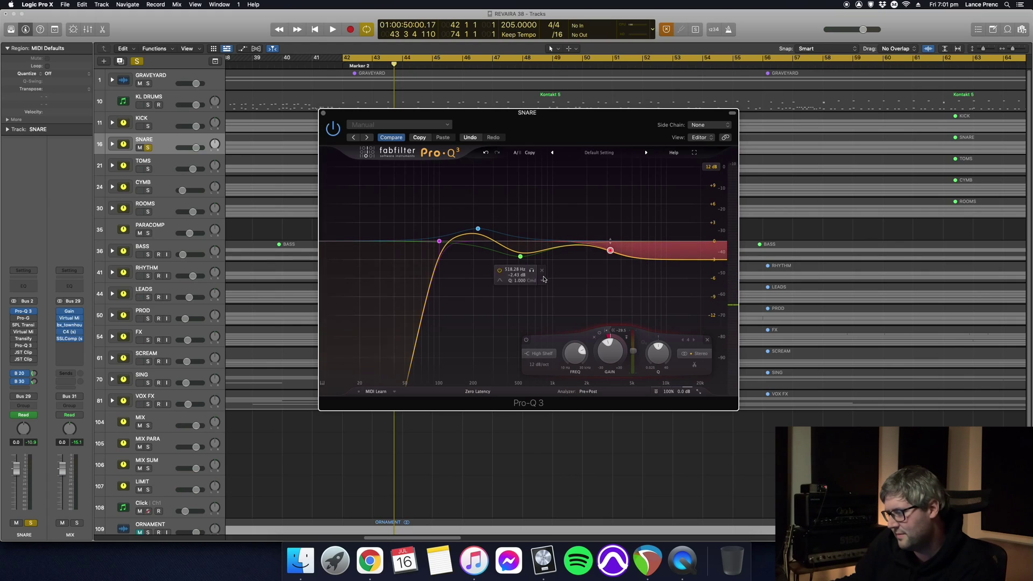
Enable the Pro-G on the SNARE bus and audition the snare from about bar 48 with cycle mode off
left_click(323, 113)
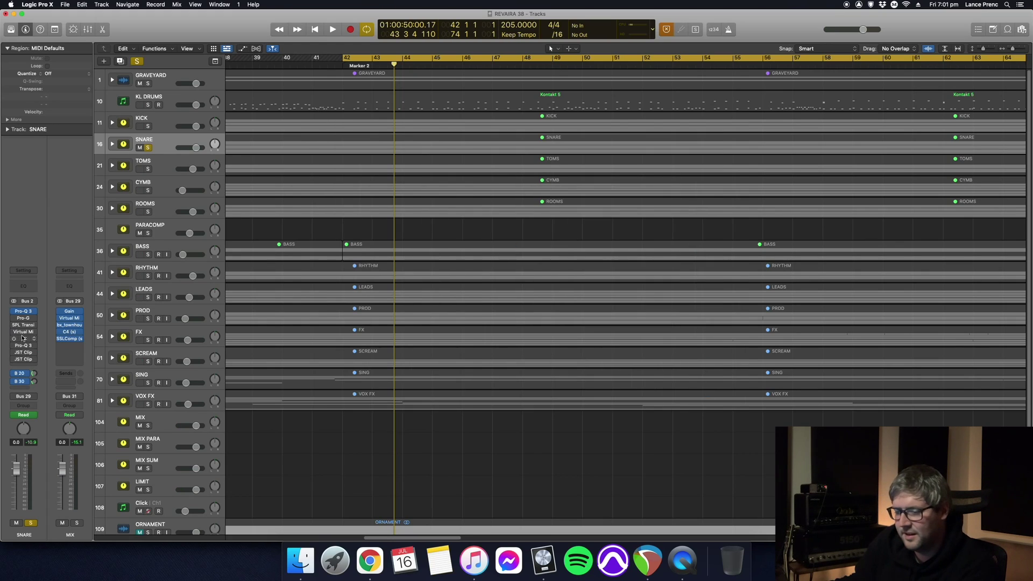
left_click(23, 318)
left_click_drag(417, 113, 465, 317)
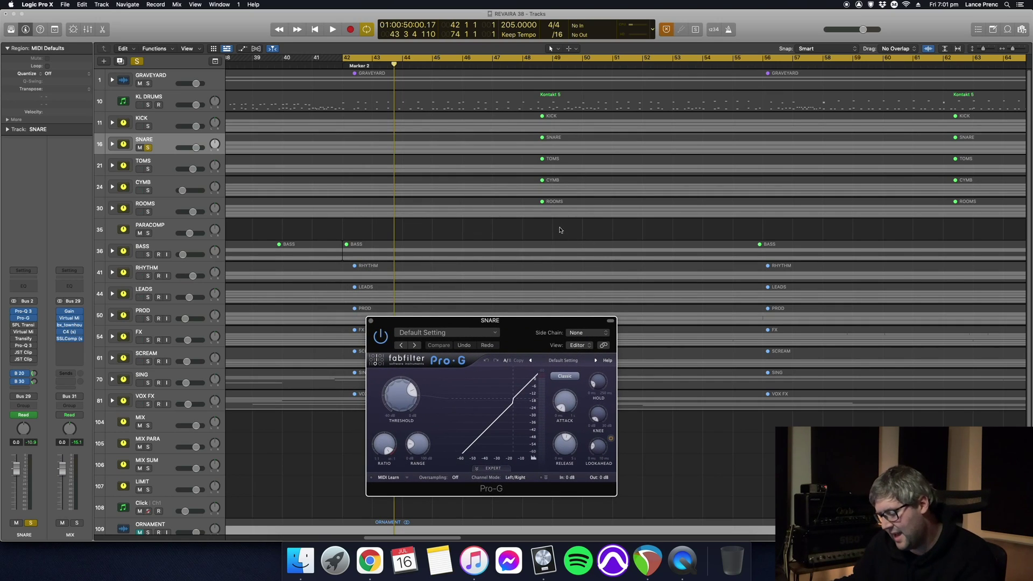
key("c")
left_click(542, 231)
key("space")
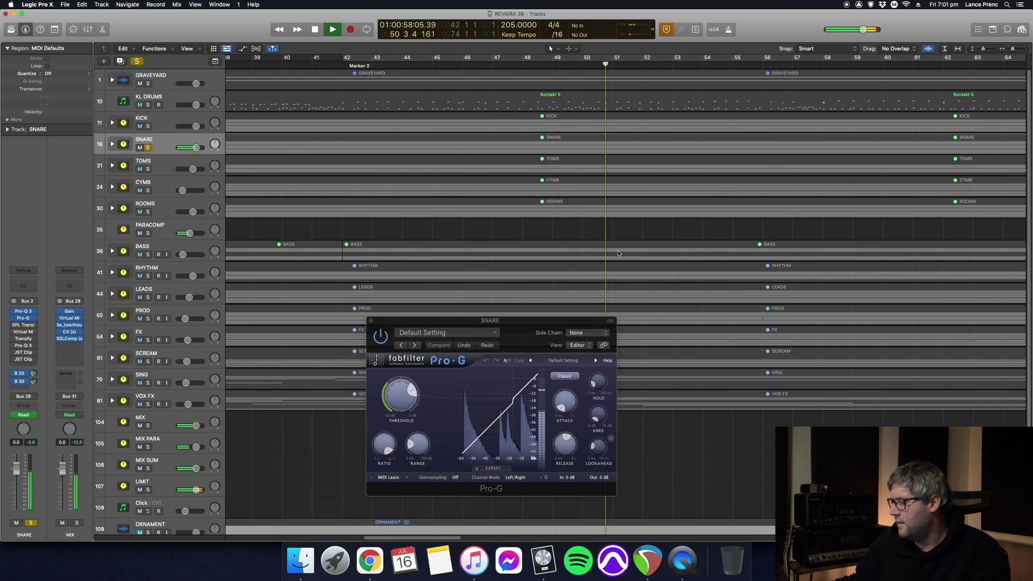
key("space")
Replay the snare from bar 50, nudge the Pro-G's Range control, and restore cycle mode with the plug-in closed
left_click(581, 241)
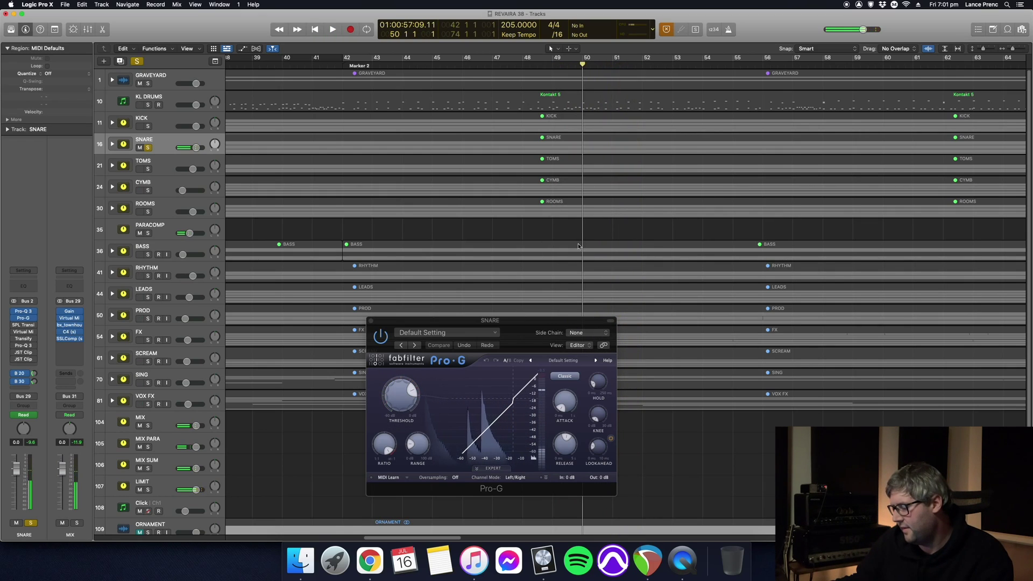
key("space")
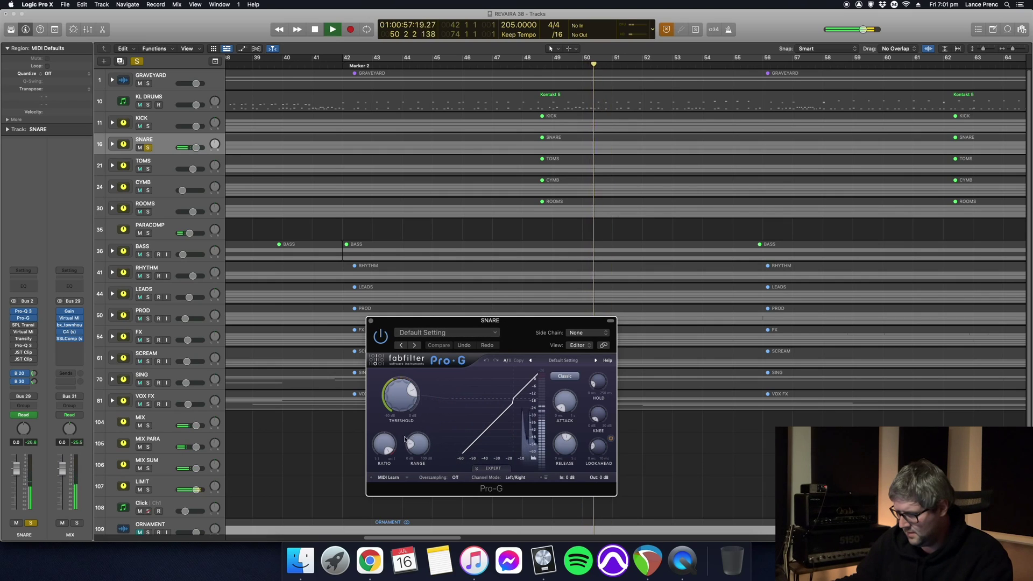
key("space")
left_click_drag(410, 434, 410, 426)
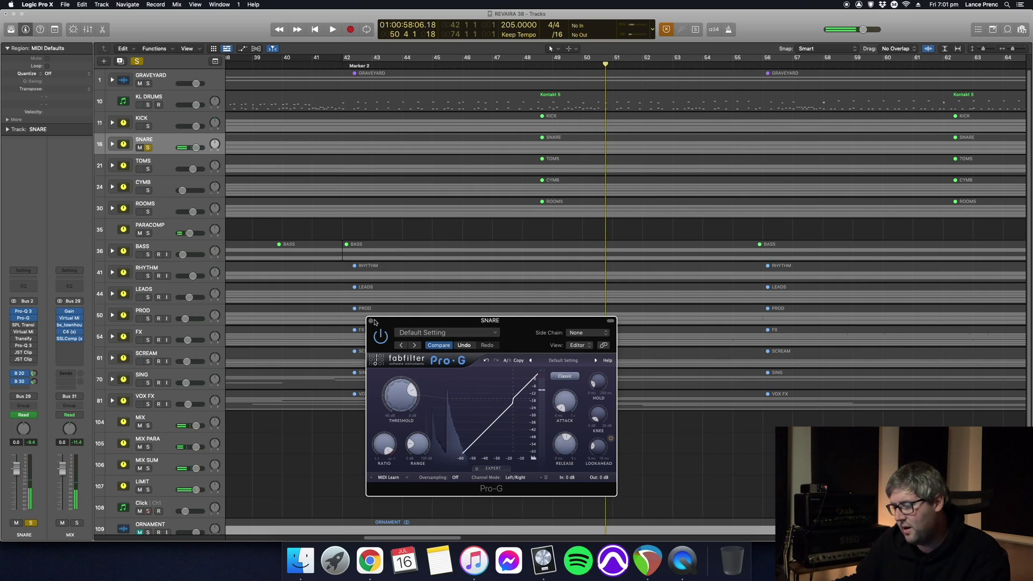
left_click(371, 322)
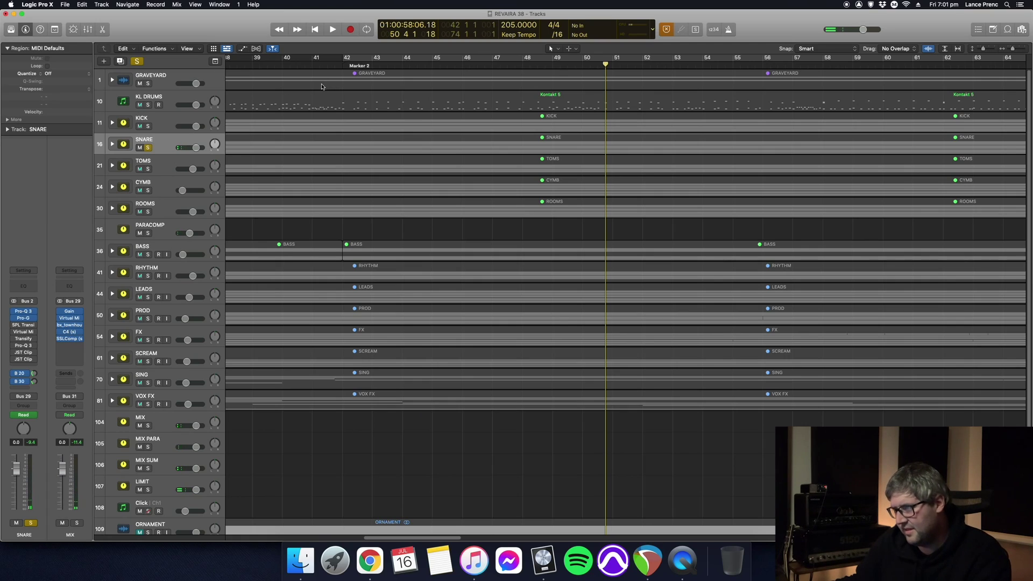
key("c")
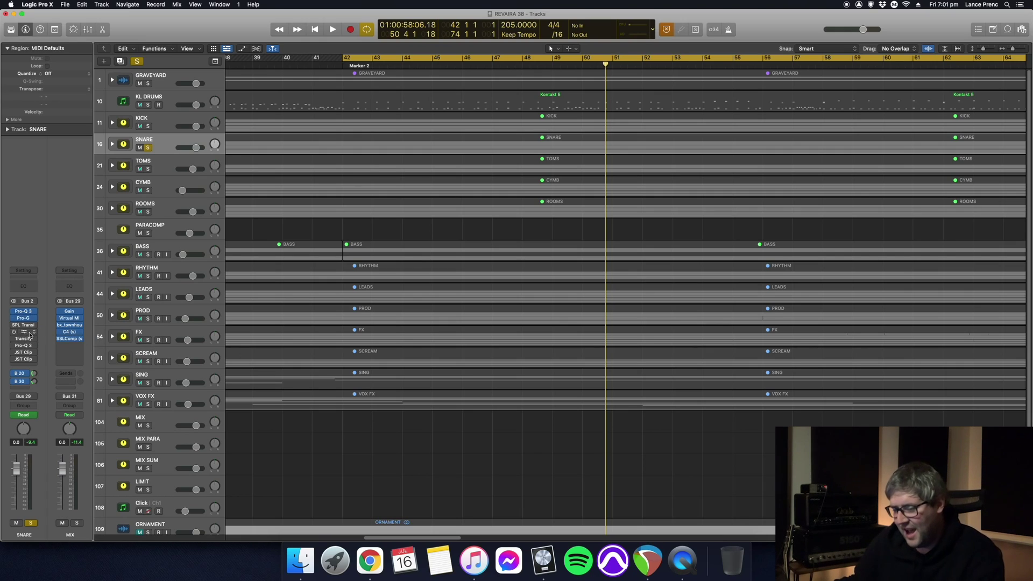
Enable the SPL Transient Designer Plus and the Virtual Mix Rack with FG-Stress on the SNARE bus, auditioning the snare through each
left_click(26, 325)
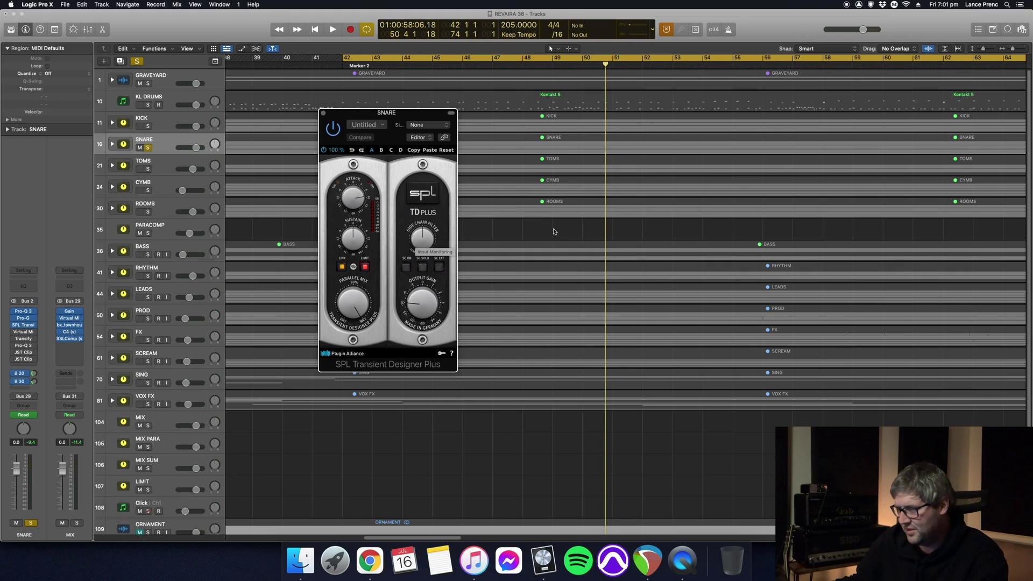
key("space")
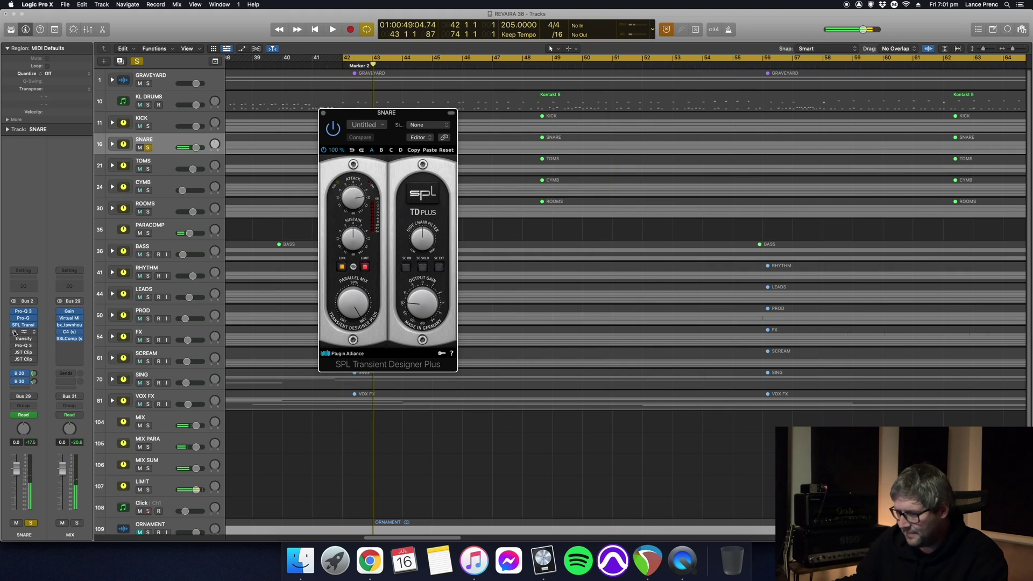
left_click(24, 332)
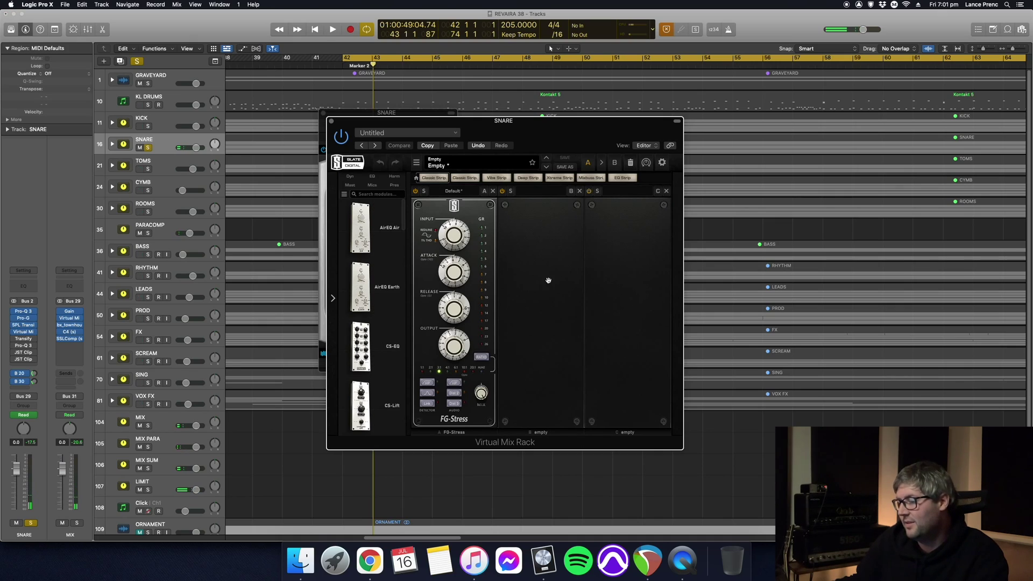
key("space")
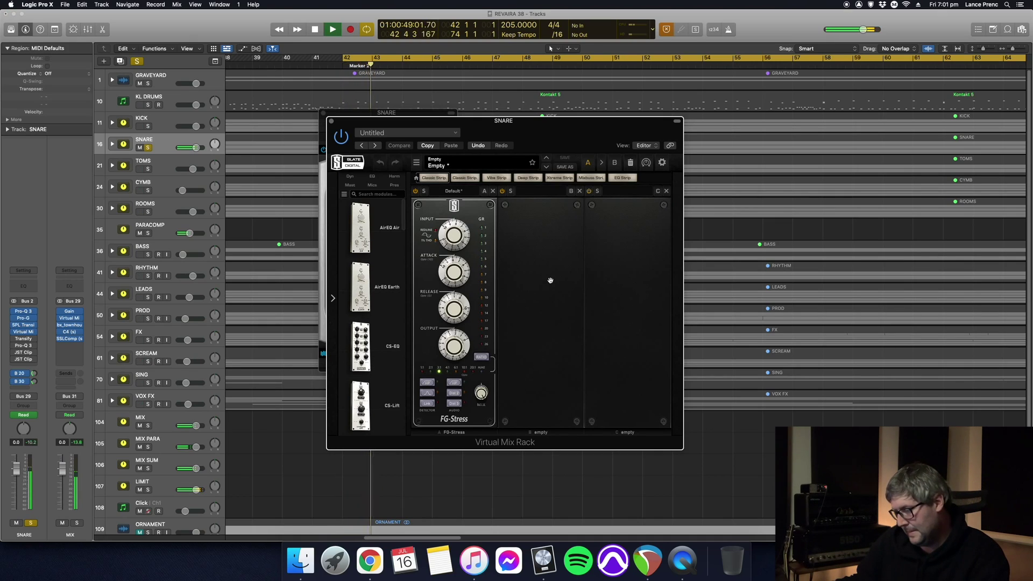
key("space")
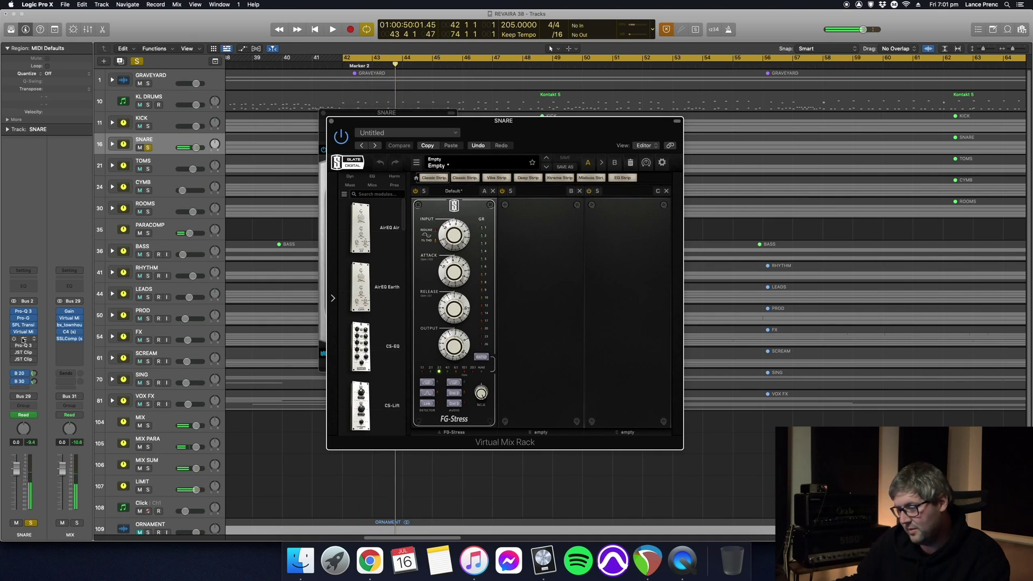
Enable Transify on the SNARE bus and audition the snare through it
left_click(23, 338)
left_click_drag(556, 222, 558, 220)
key("space")
key("space")
Enable the second Pro-Q 3 on the SNARE bus, inspect its boost bands and audition the snare
left_click(16, 346)
left_click(24, 346)
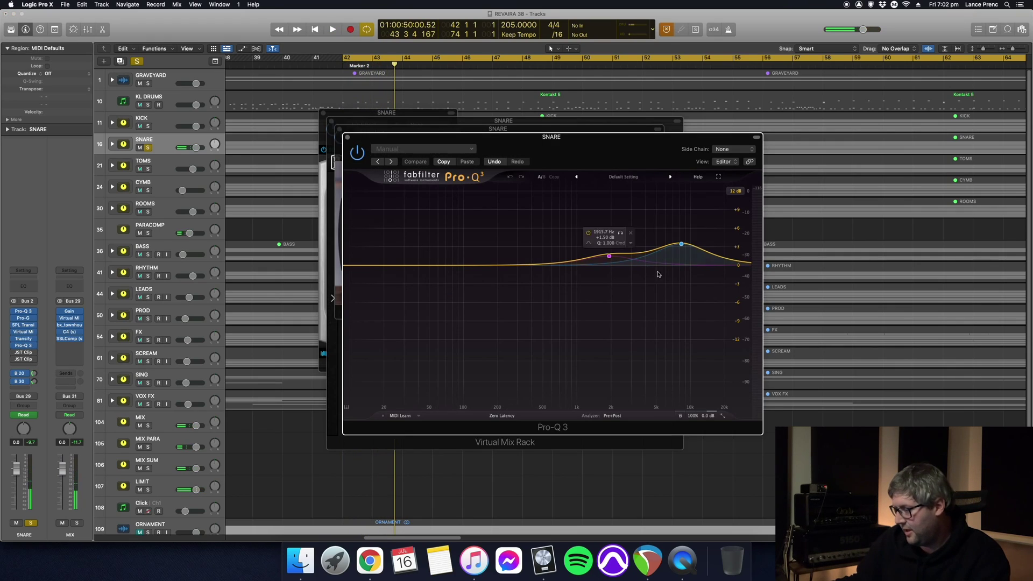
key("space")
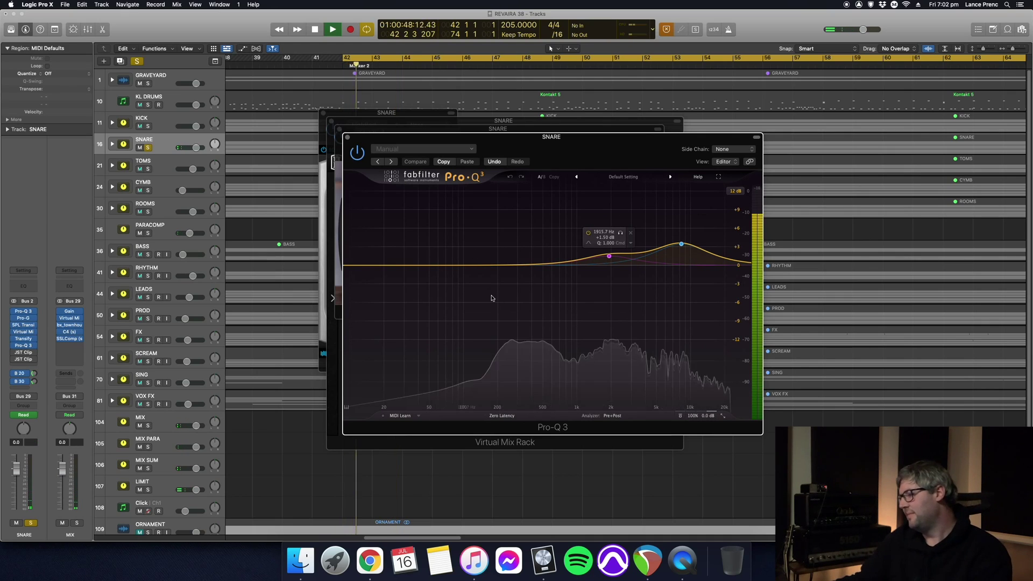
key("space")
Enable both JST Clip inserts on the SNARE bus, place their windows side by side and audition the clipped snare
left_click(25, 352)
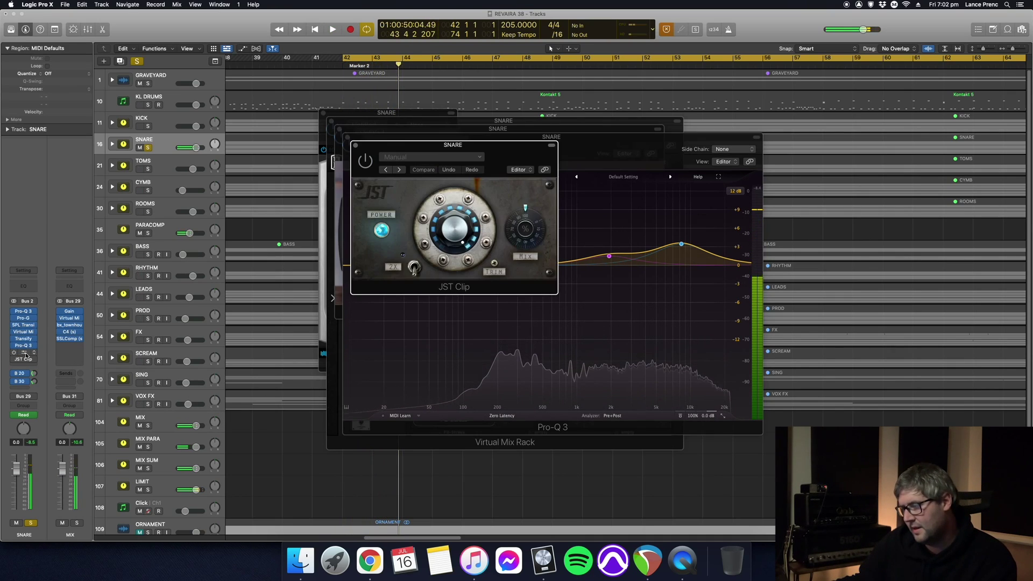
left_click(25, 358)
left_click_drag(509, 151, 755, 157)
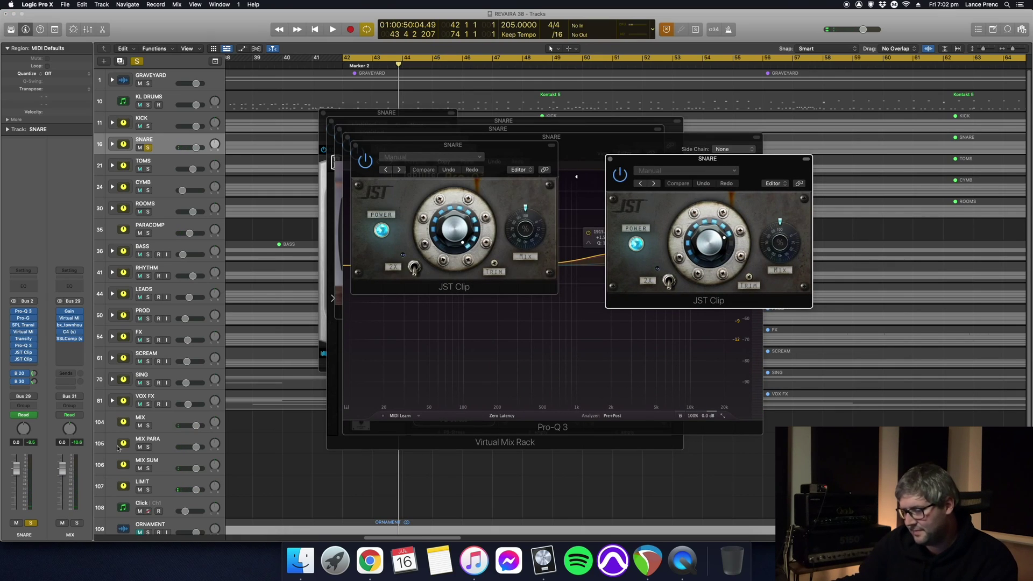
key("space")
left_click(14, 360)
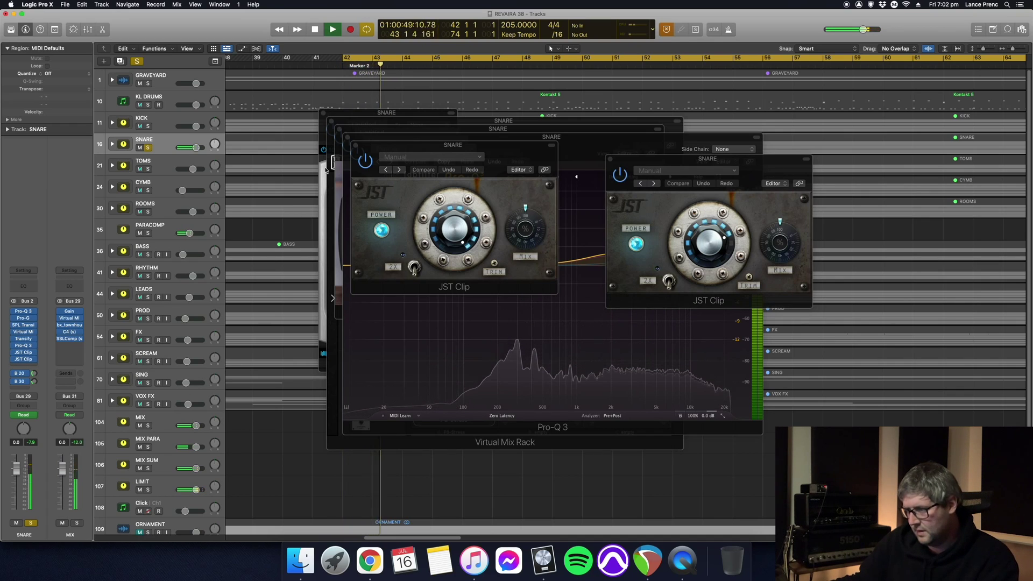
Close all open plug-in windows of the SNARE bus
left_click(355, 145)
left_click(347, 137)
left_click(340, 130)
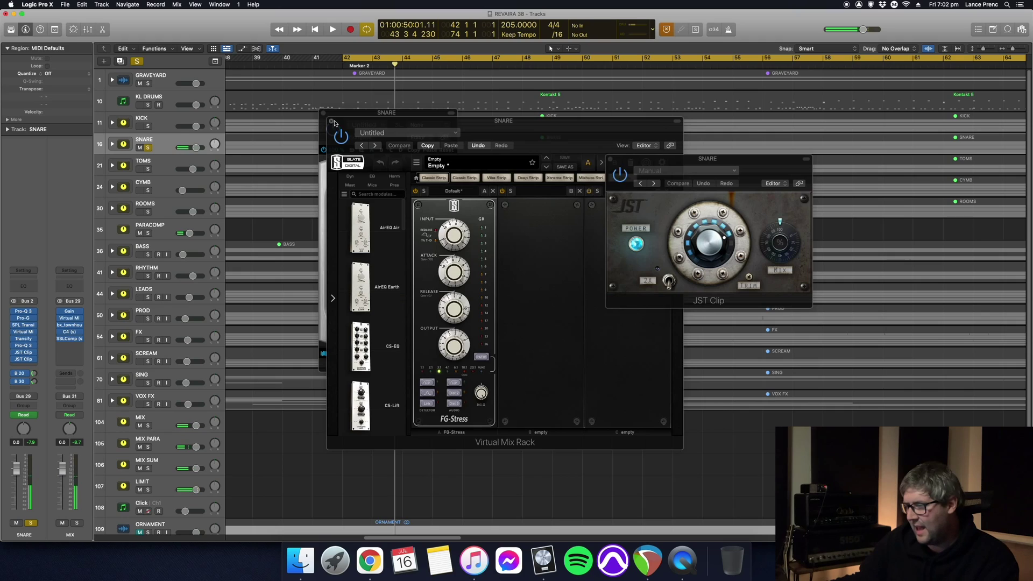
left_click(331, 121)
left_click(324, 113)
left_click(610, 159)
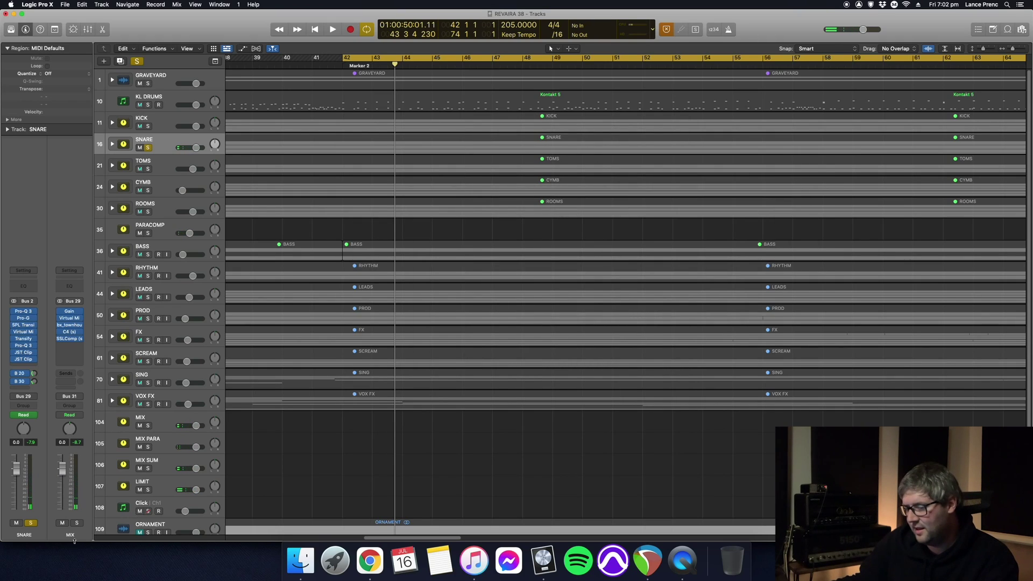
Select the LIMIT track and bypass all of its insert plug-ins
scroll(188, 375, "down", 3)
left_click(169, 414)
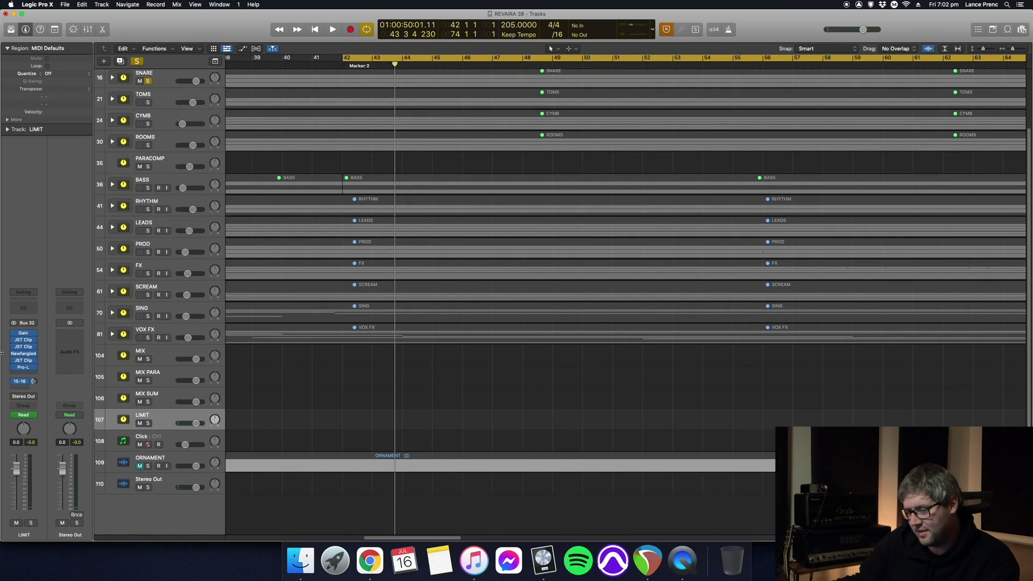
scroll(184, 414, "up", 3)
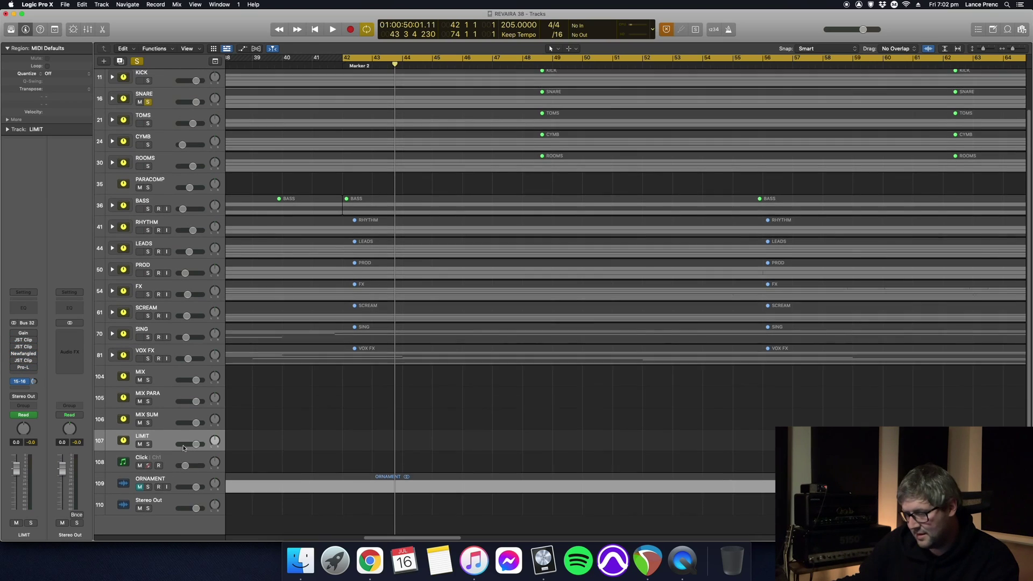
scroll(151, 490, "down", 2)
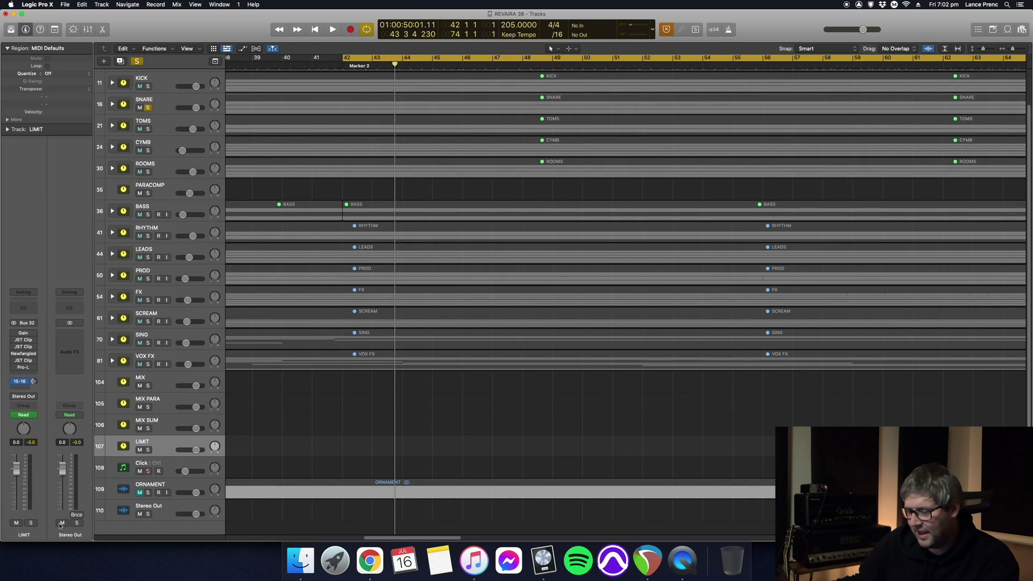
scroll(191, 220, "up", 2)
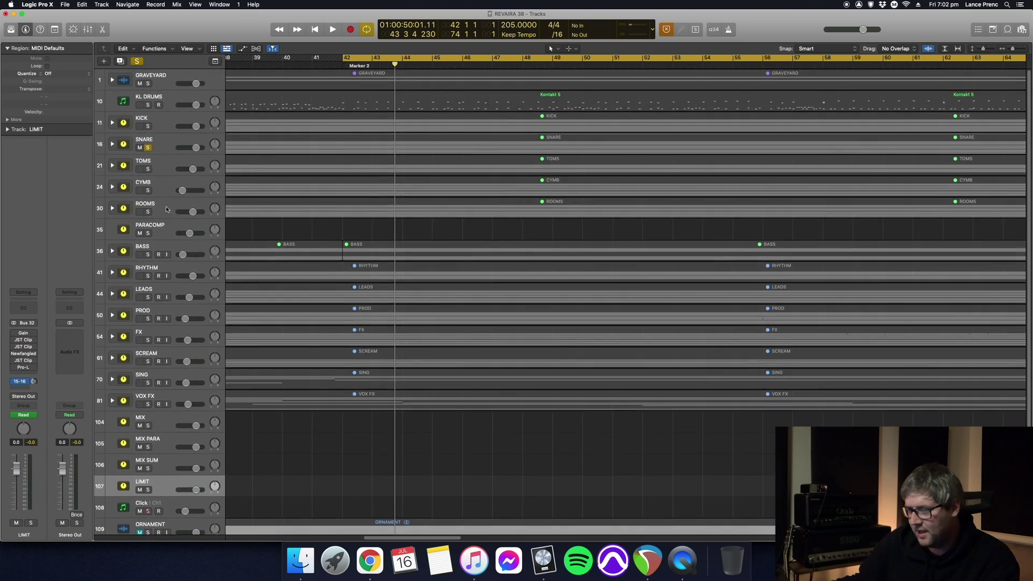
Solo the KICK, SNARE, TOMS, CYMB and ROOMS stacks and play them while checking the output level on LIMIT
left_click_drag(148, 127, 148, 211)
scroll(262, 385, "down", 3)
key("space")
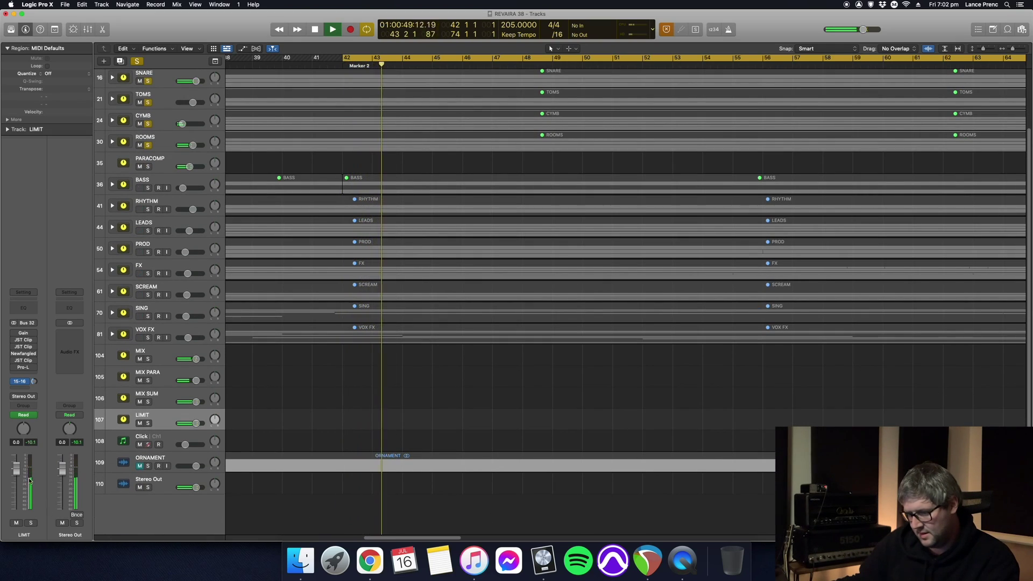
key("space")
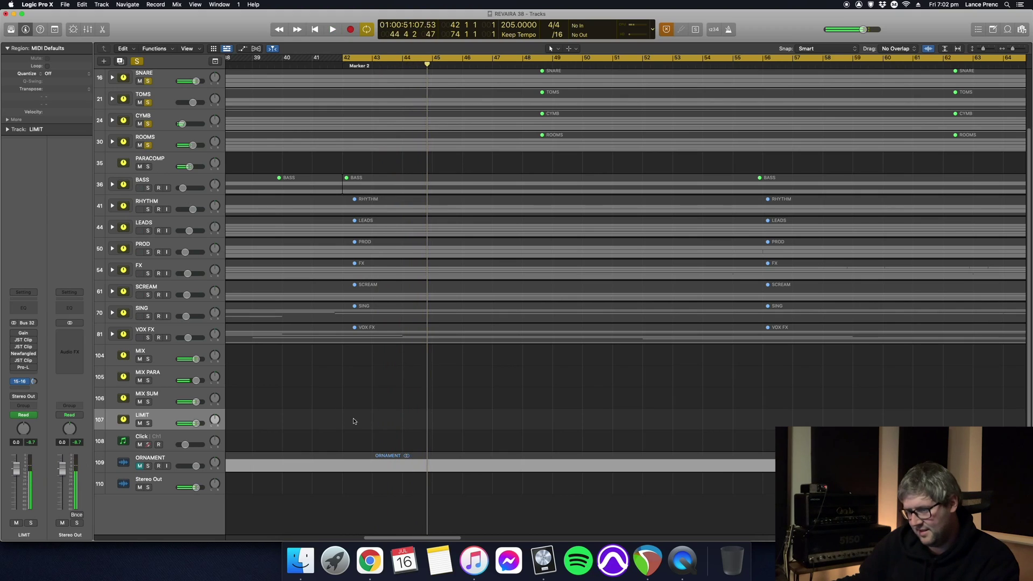
Bypass both JST Clip inserts on the SNARE bus and replay the soloed drums to compare the output level
scroll(270, 371, "up", 3)
left_click(168, 142)
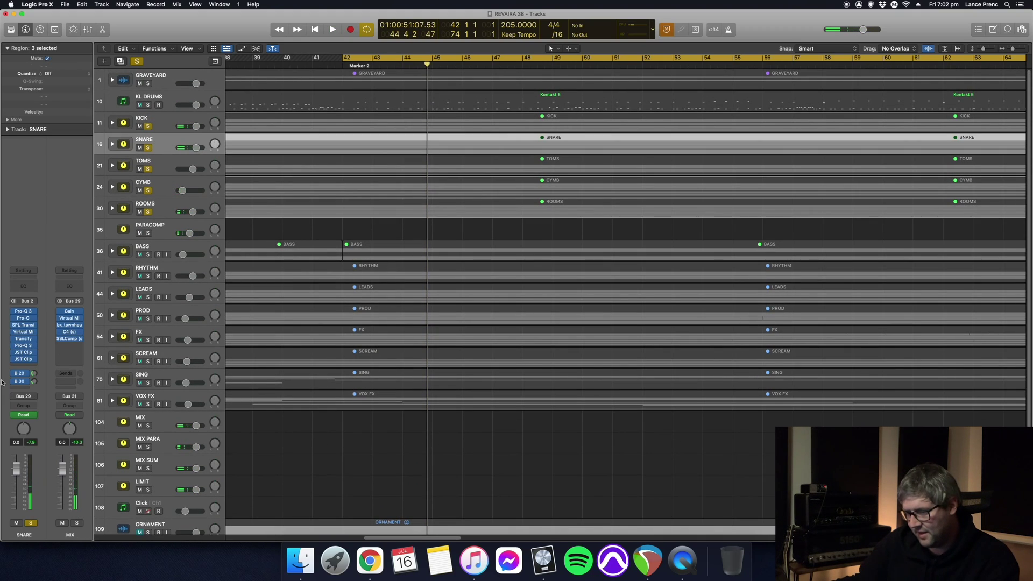
scroll(159, 415, "down", 3)
key("space")
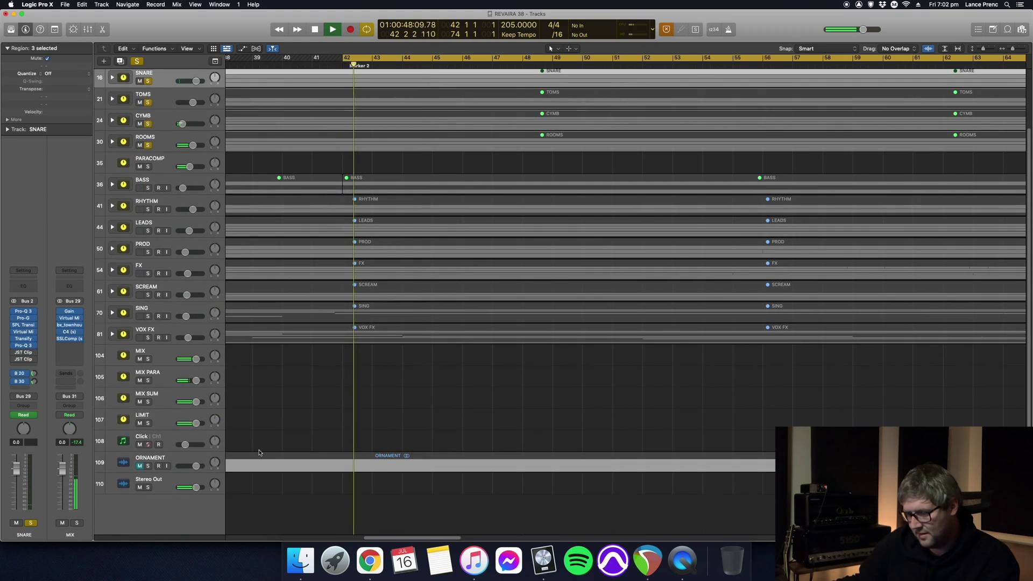
key("space")
Re-enable both JST Clip inserts on the SNARE bus and all insert plug-ins on the LIMIT track
scroll(114, 160, "up", 3)
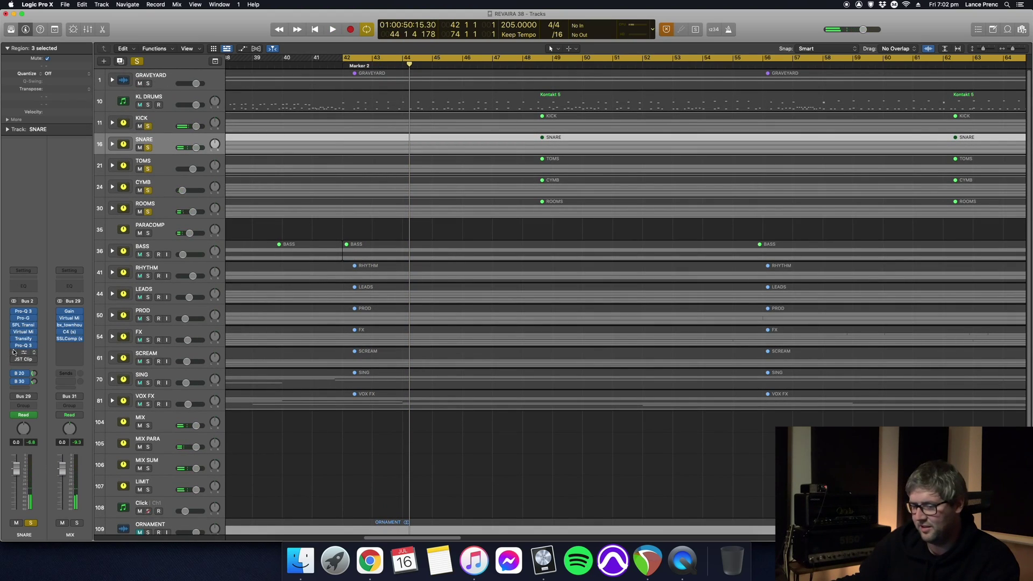
scroll(168, 443, "down", 3)
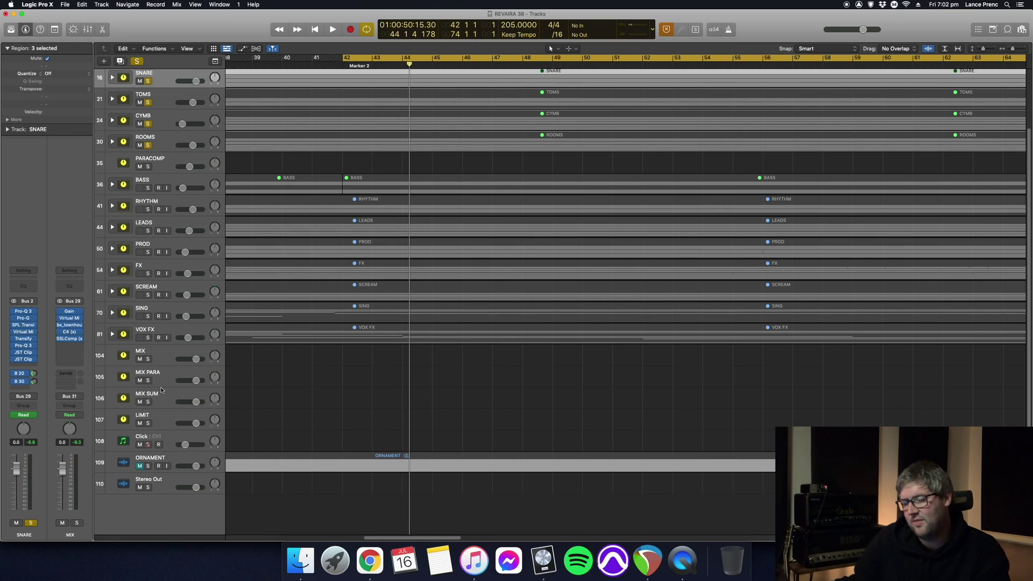
left_click(159, 415)
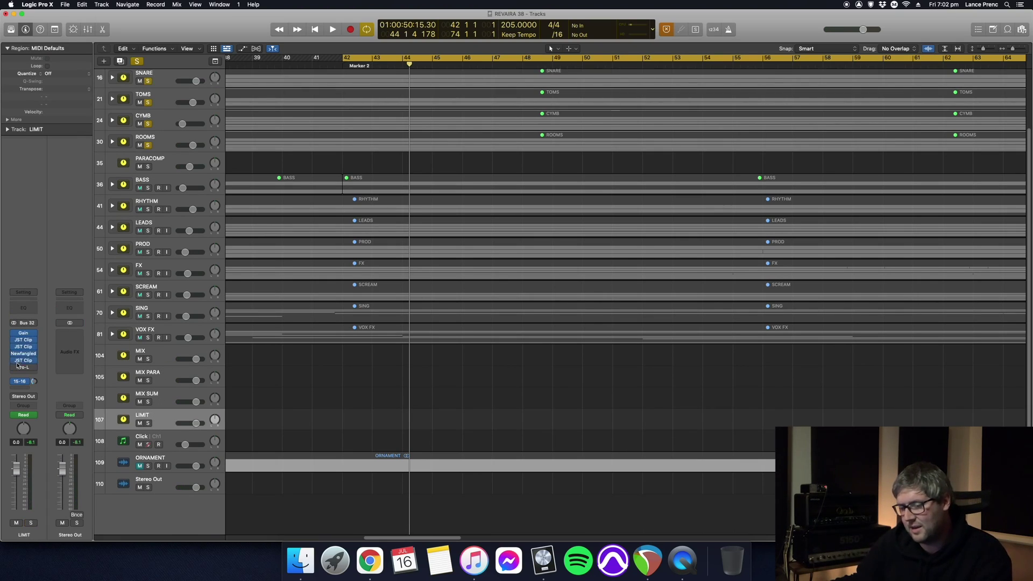
scroll(322, 398, "up", 3)
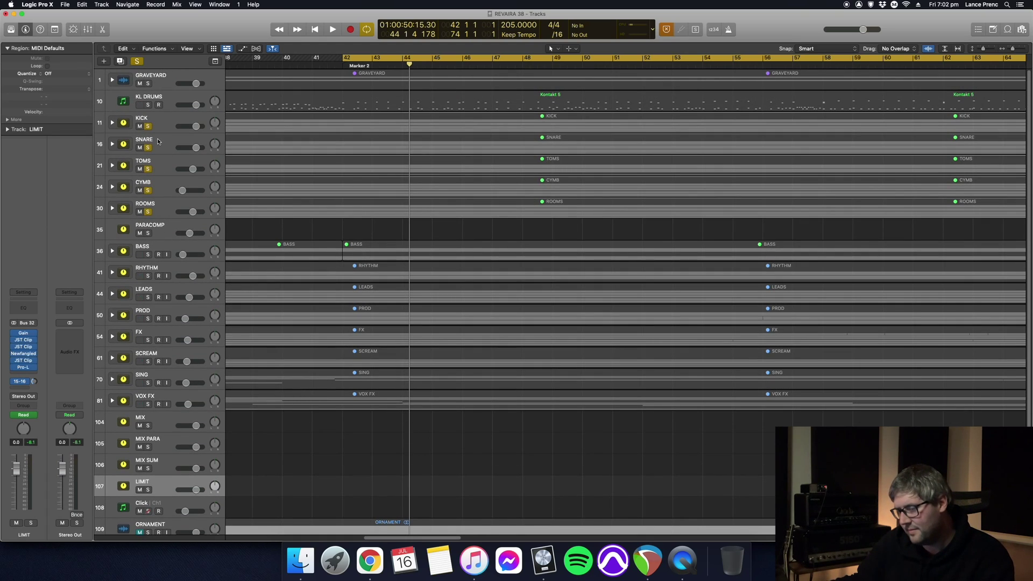
Unsolo the KICK through ROOMS stacks, and for the SNARE bus show the channels fed by its Bus 30 and Bus 20 sends
left_click(158, 142)
left_click_drag(148, 126, 151, 211)
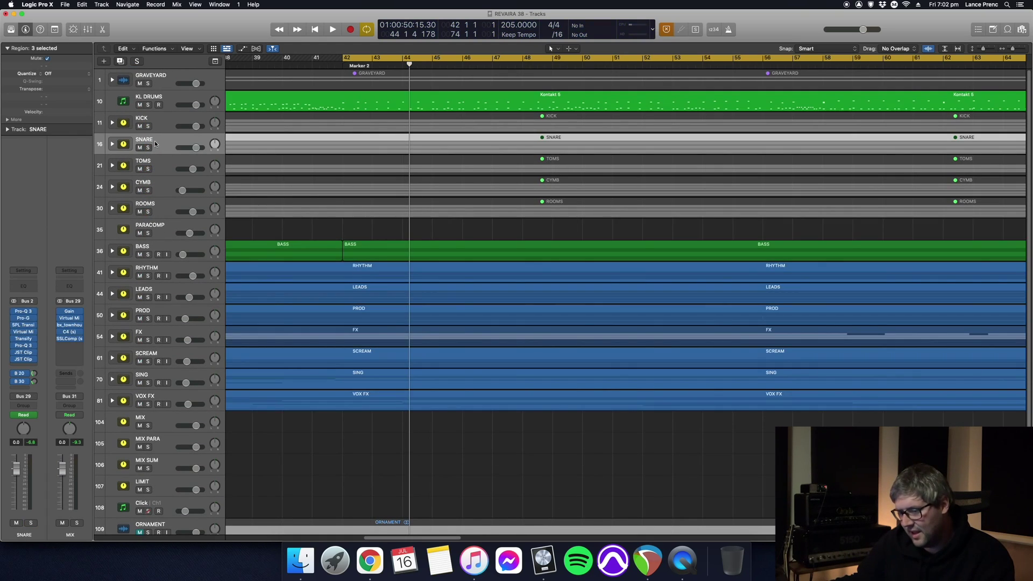
left_click(20, 384)
left_click(31, 378)
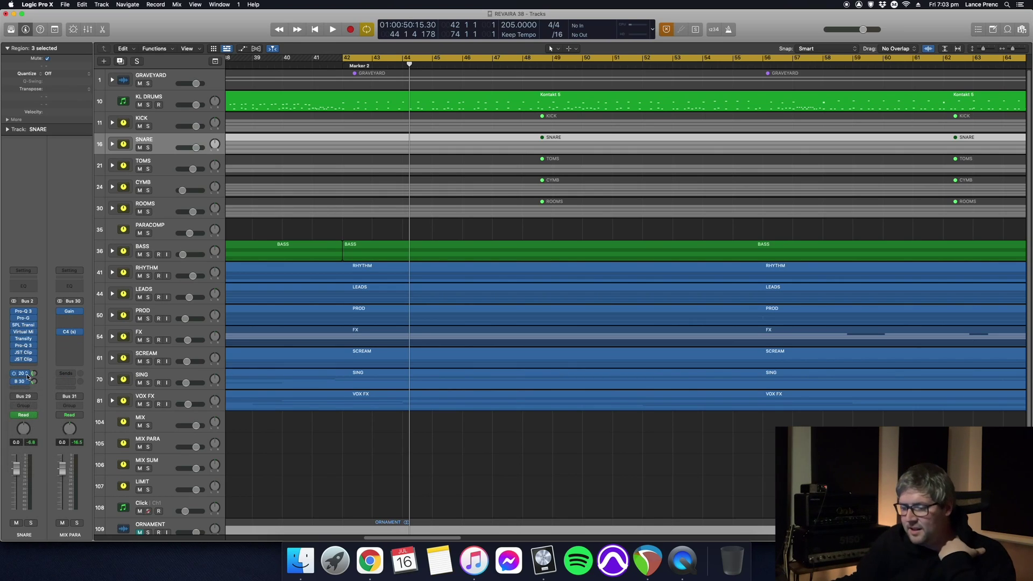
left_click(28, 376)
left_click(48, 332)
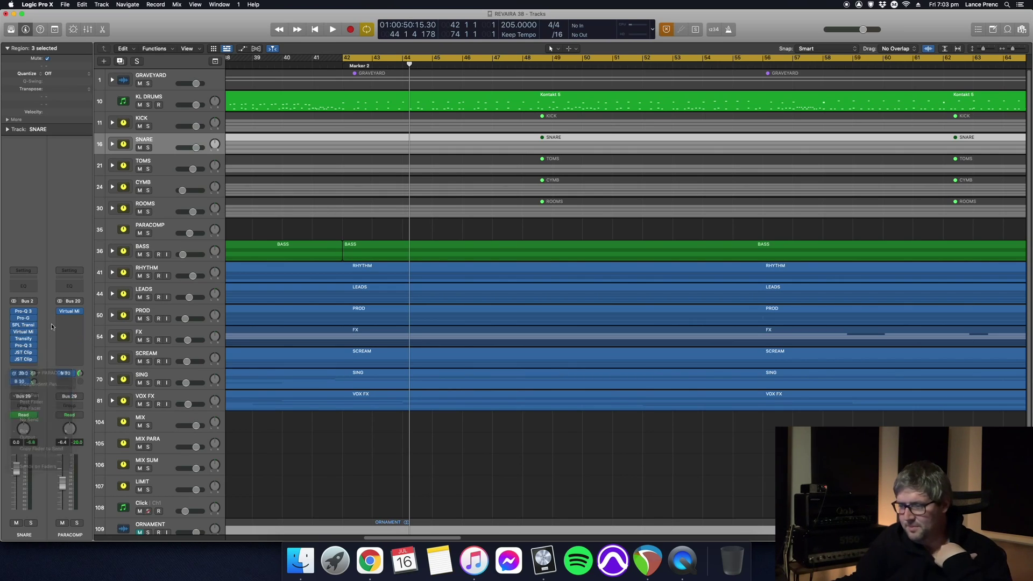
Expand the TOMS stack, set the cycle range to bar 41 and select the R1 track
left_click(107, 167)
left_click(112, 165)
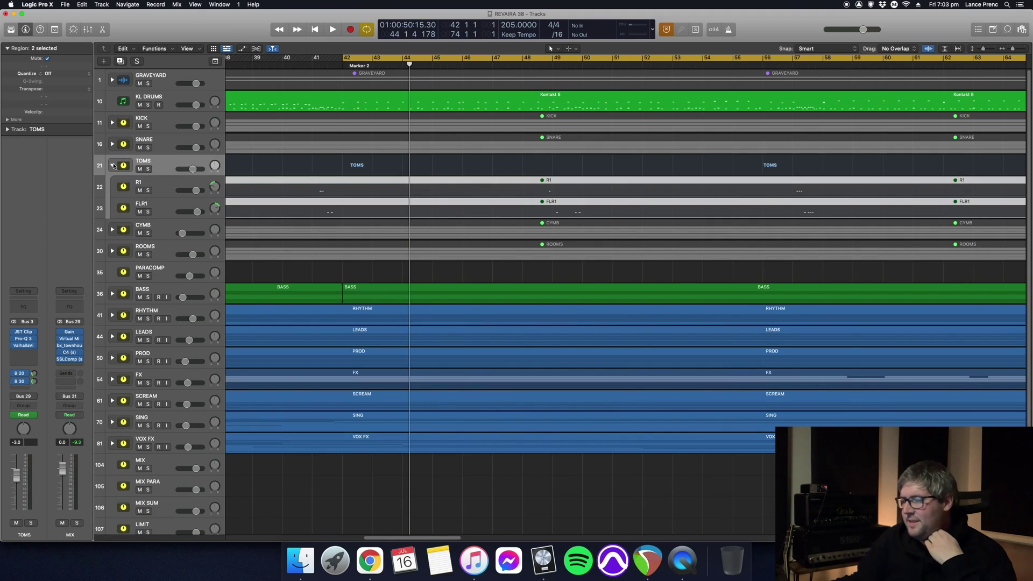
left_click(156, 163)
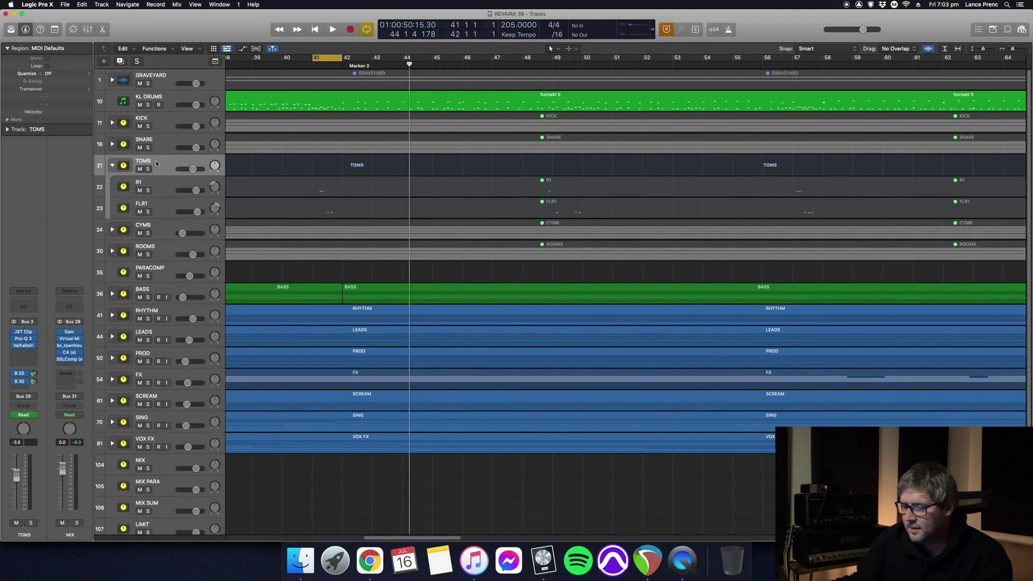
left_click(161, 184)
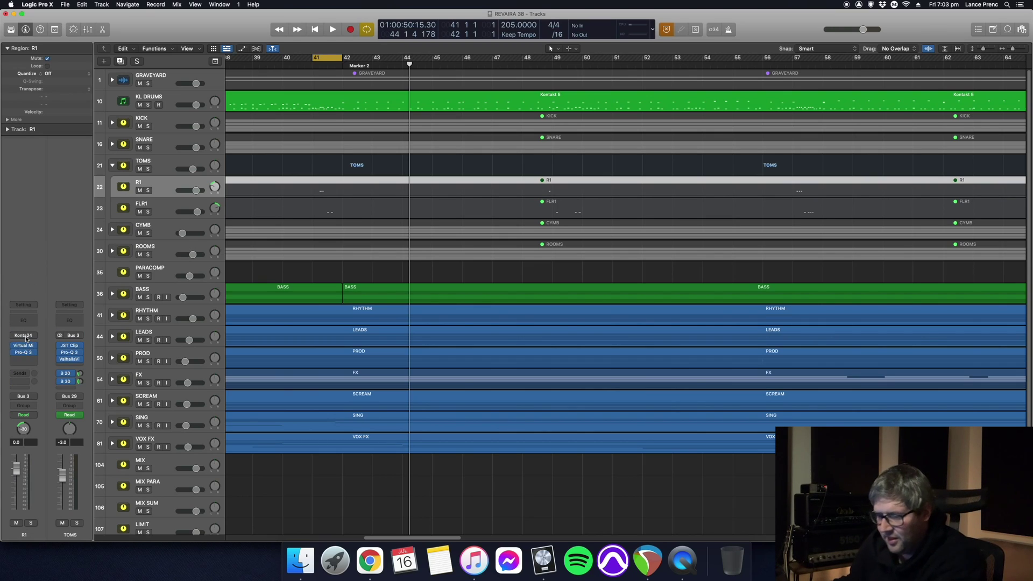
Solo R1 and FLR1 and play the looped tom fill with the inserts on the tom tracks and TOMS bus bypassed
left_click(148, 190)
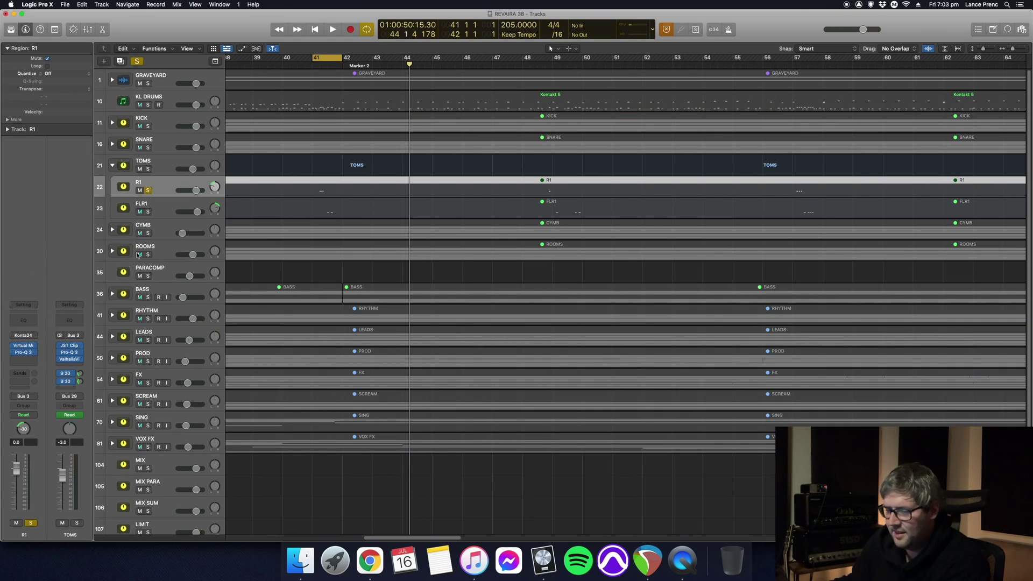
left_click(148, 211)
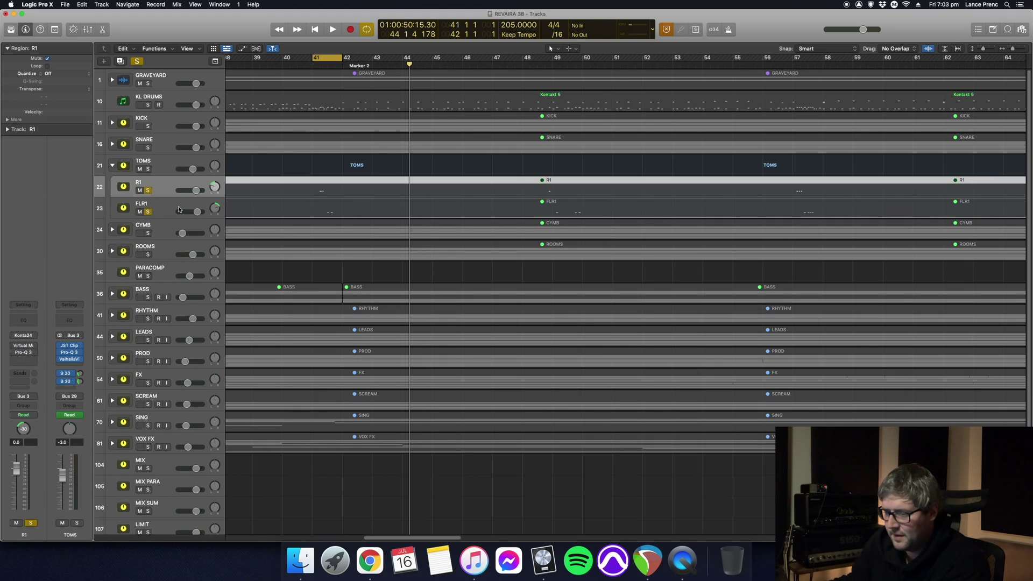
left_click(332, 208)
key("space")
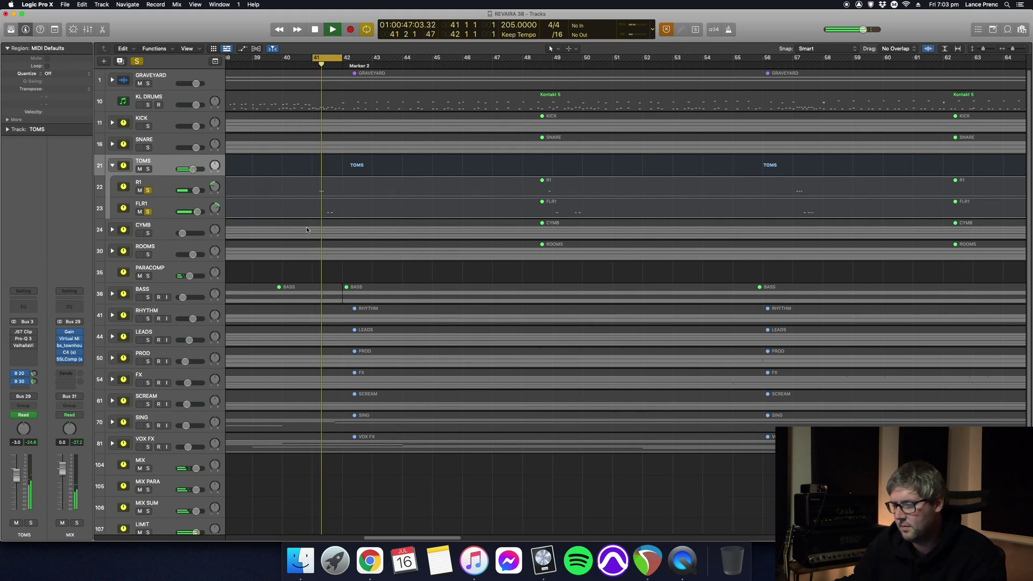
key("space")
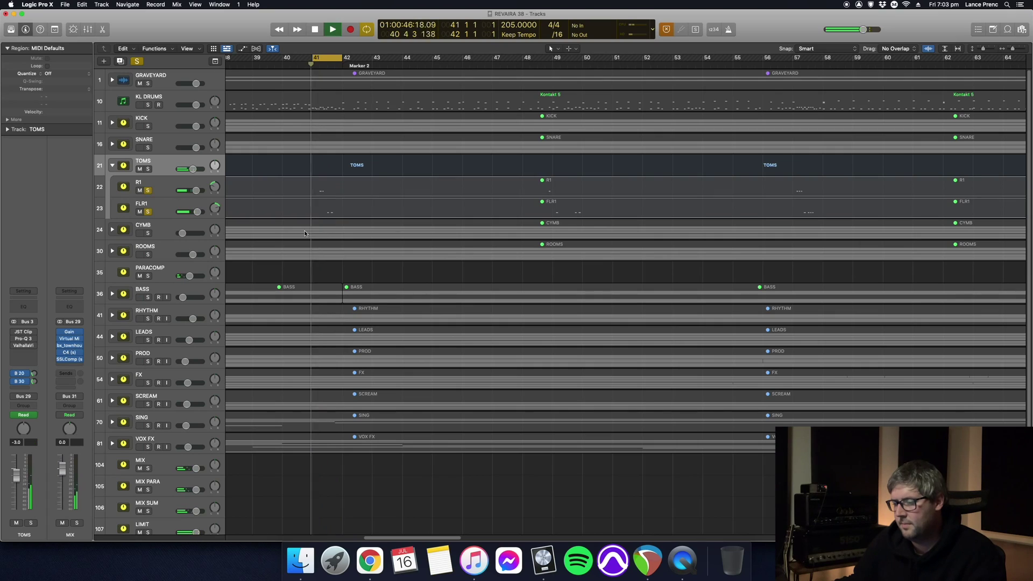
key("space")
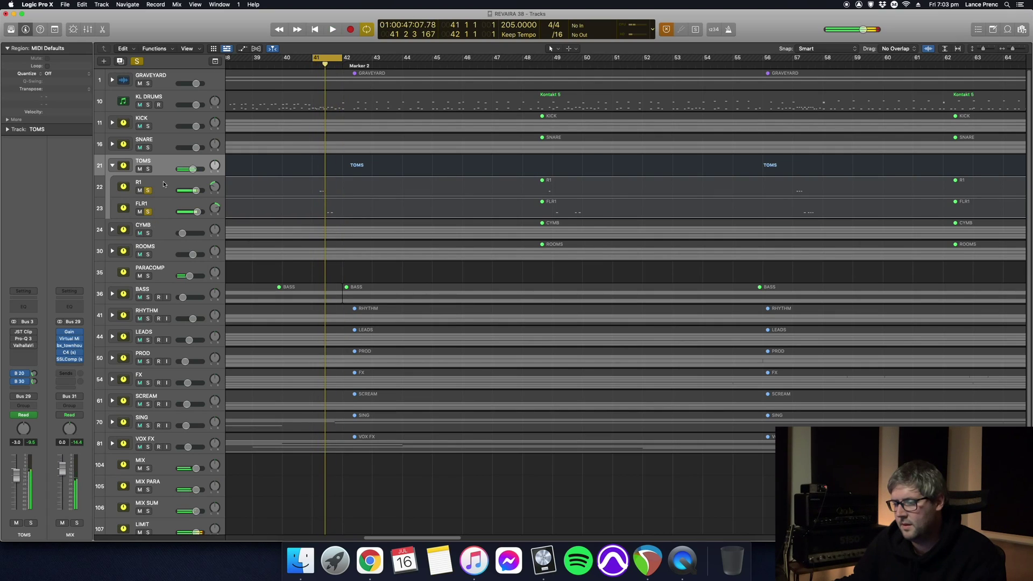
Re-enable the Virtual Mix Rack insert on R1, unsolo FLR1 and play the rack tom alone
left_click(163, 181)
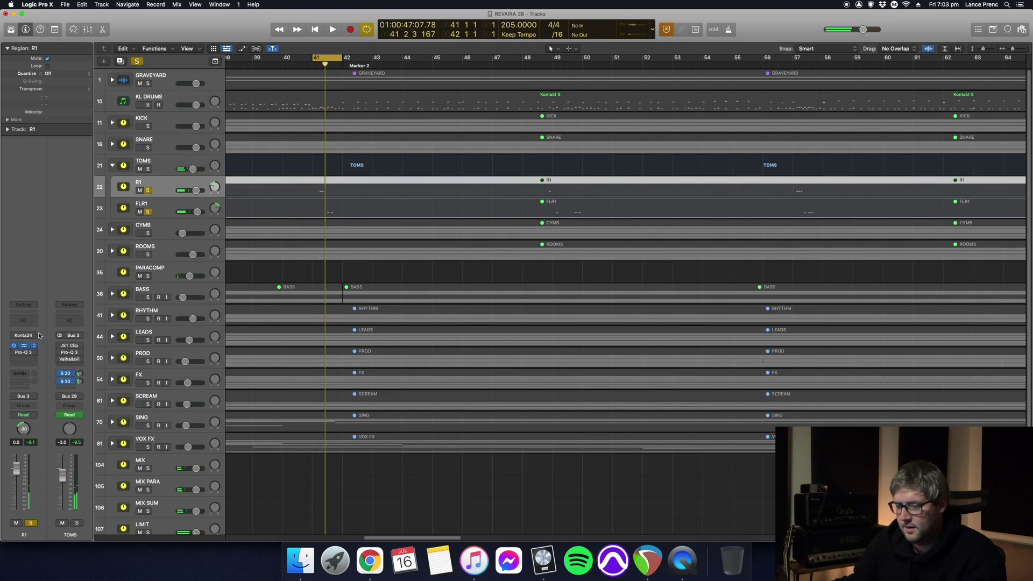
left_click(18, 348)
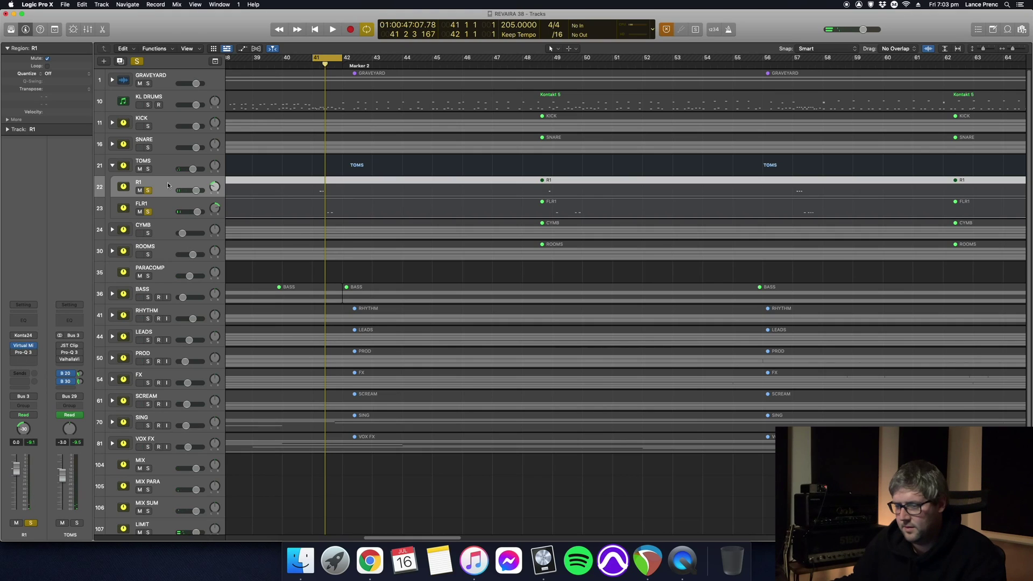
left_click(148, 212)
key("space")
key("space")
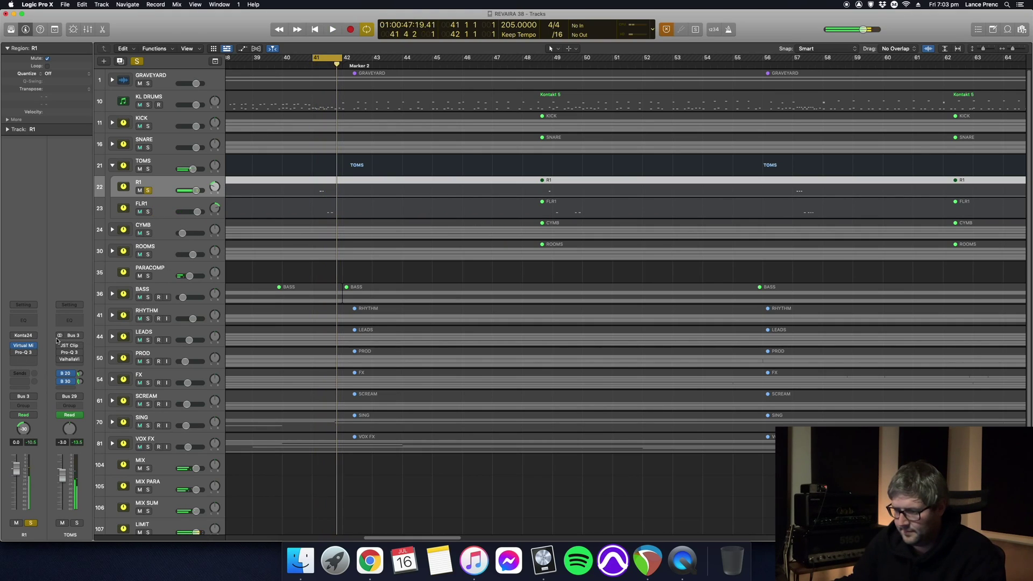
Open R1's Virtual Mix Rack and replay the loop with the Gate:Classic module bypassed and active to compare, closing the plug-in window at the end
left_click(28, 345)
key("space")
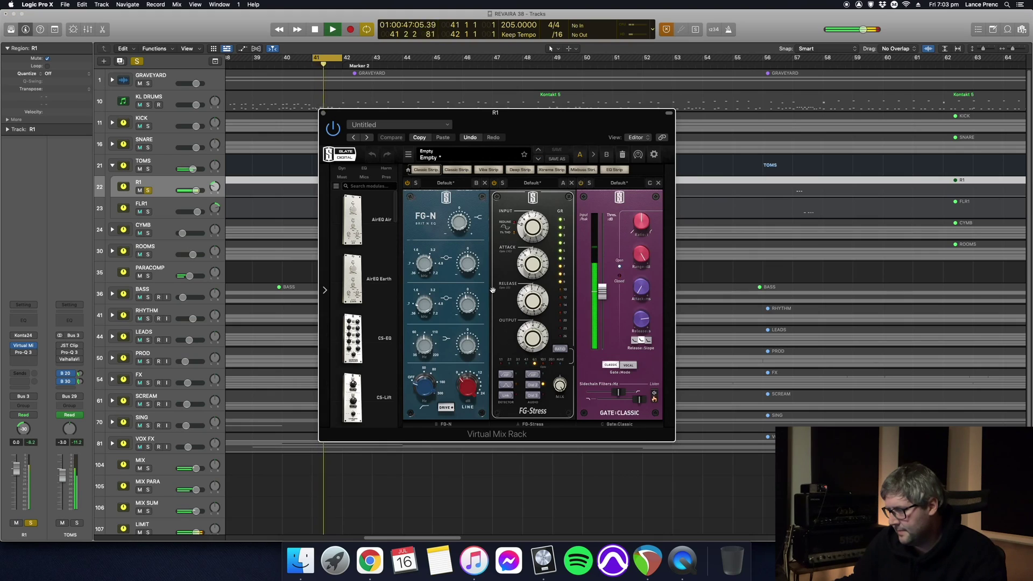
key("space")
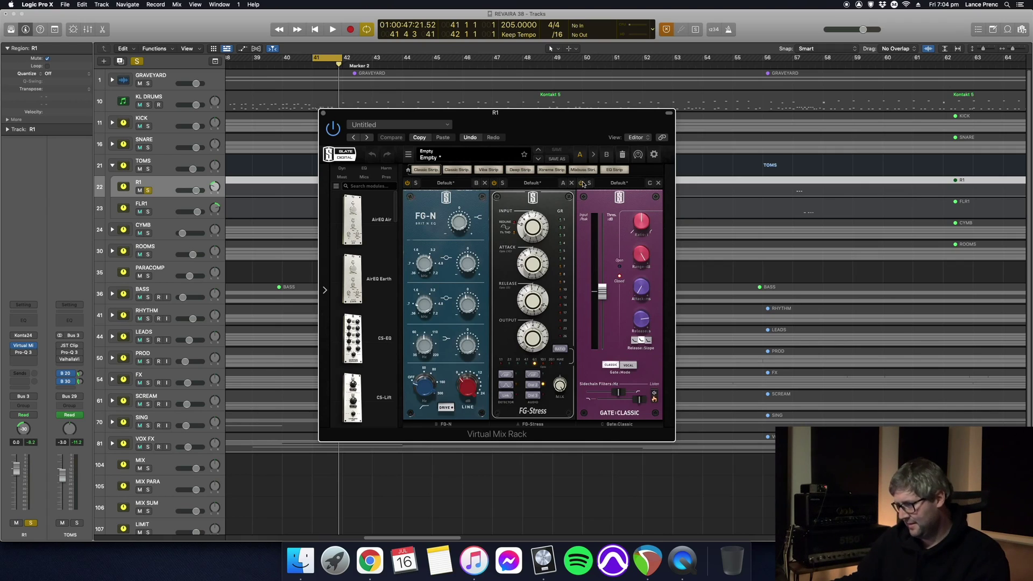
key("space")
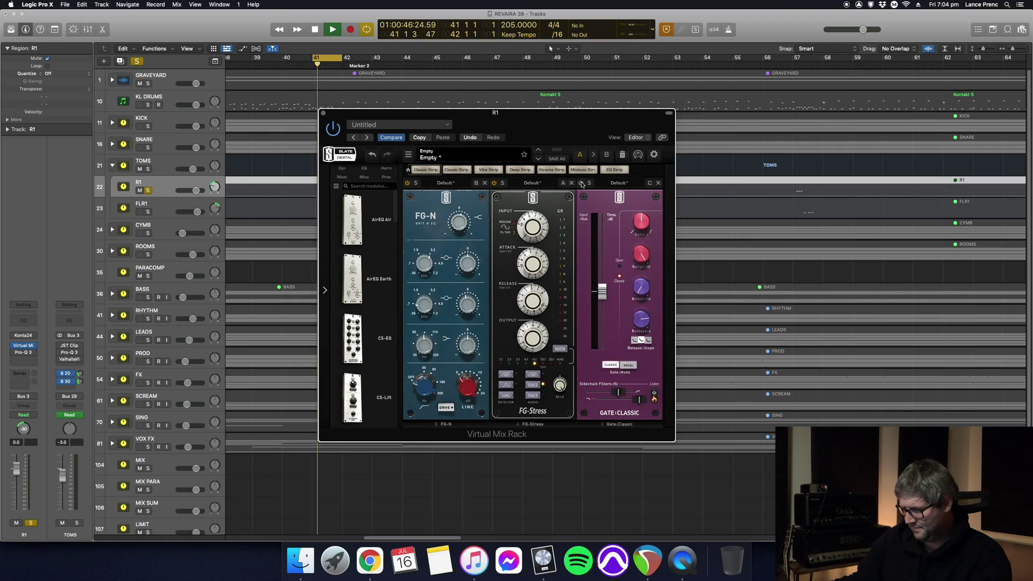
key("space")
key("space")
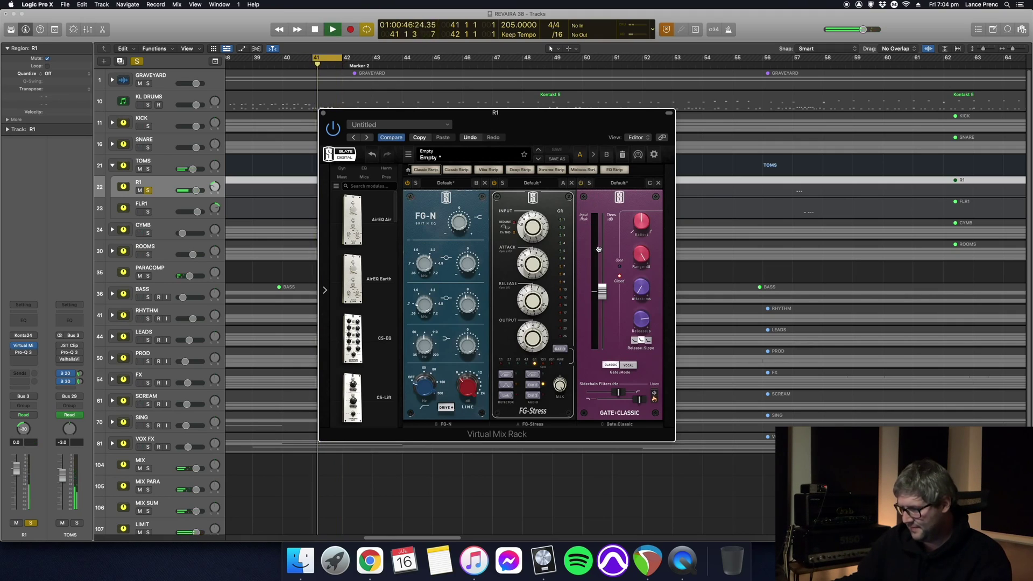
key("space")
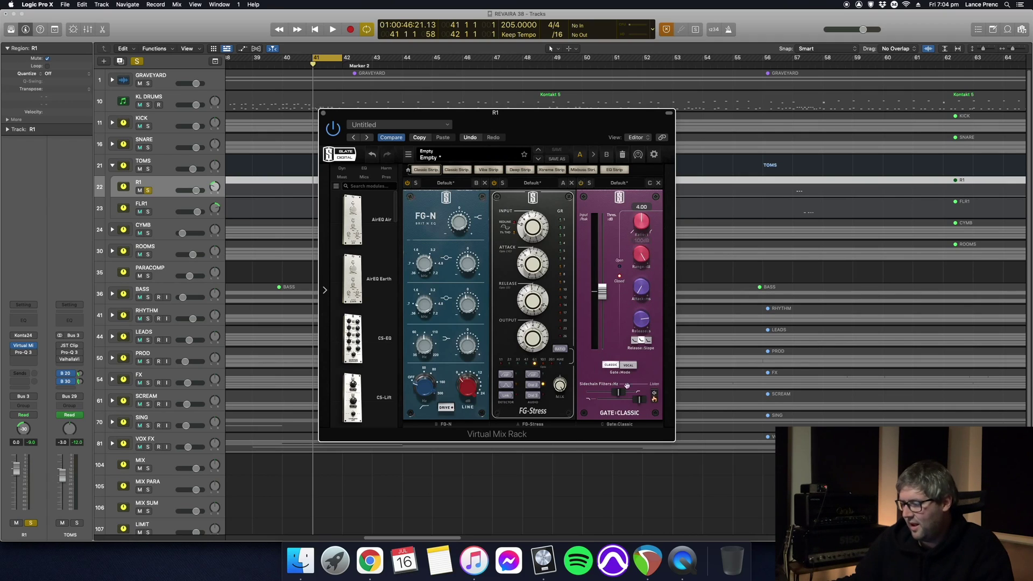
left_click(325, 115)
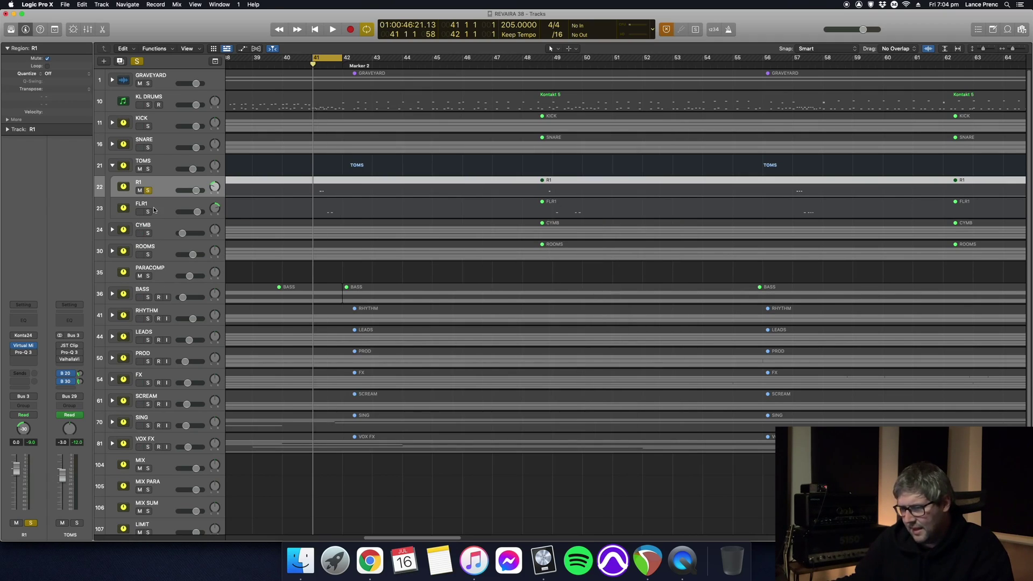
Solo only FLR1, open and enable its Virtual Mix Rack insert, and play the looped floor tom
left_click(148, 211, "alt")
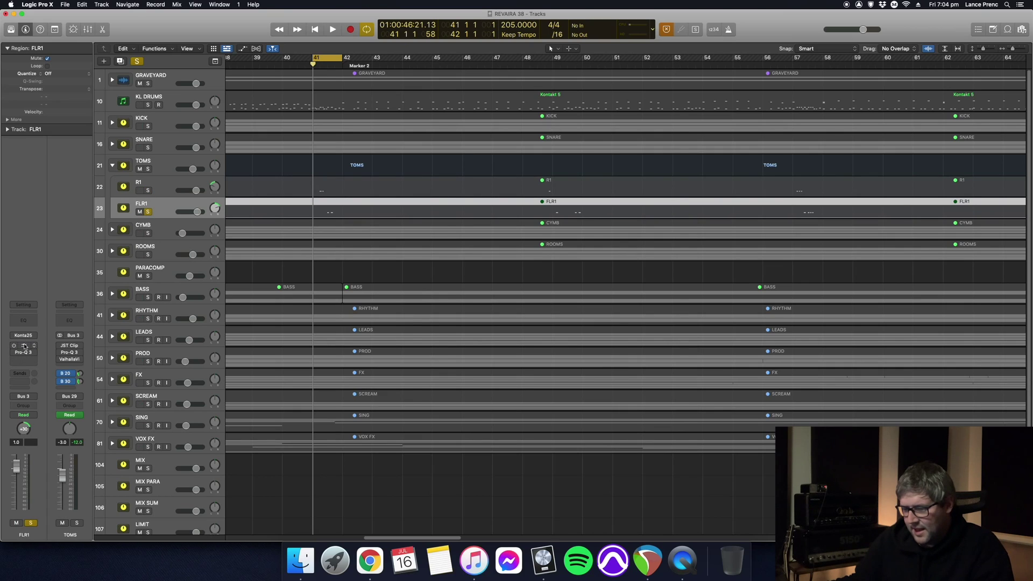
left_click(24, 346)
left_click(335, 128)
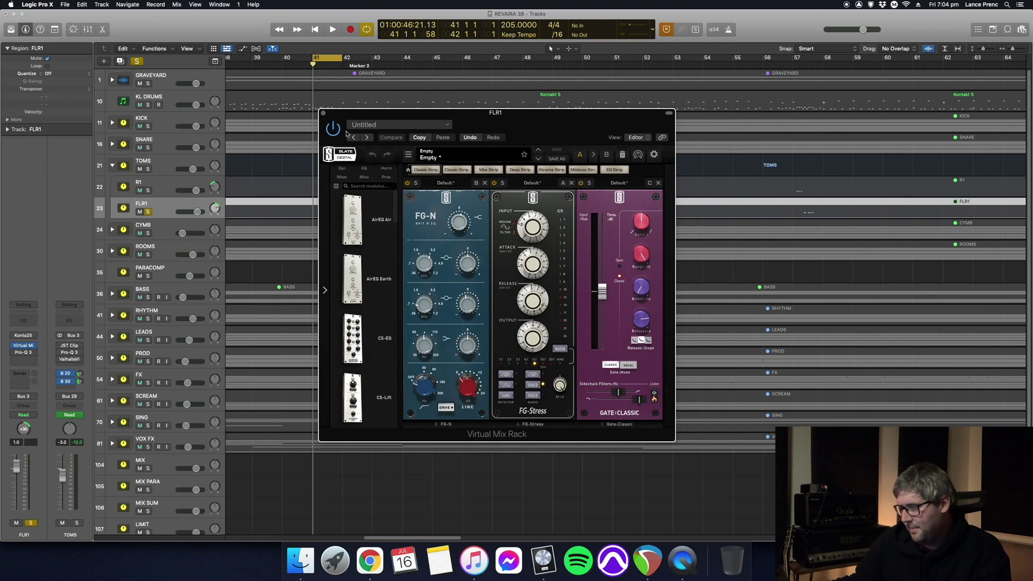
key("space")
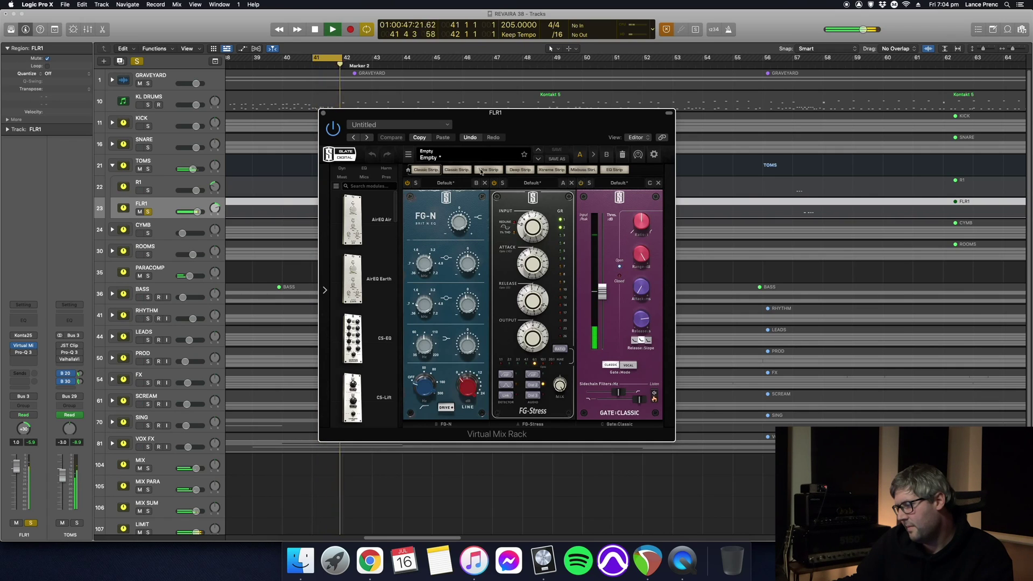
Toggle the Gate:Classic module in FLR1's Virtual Mix Rack and replay the floor tom to compare its decay
left_click(580, 183)
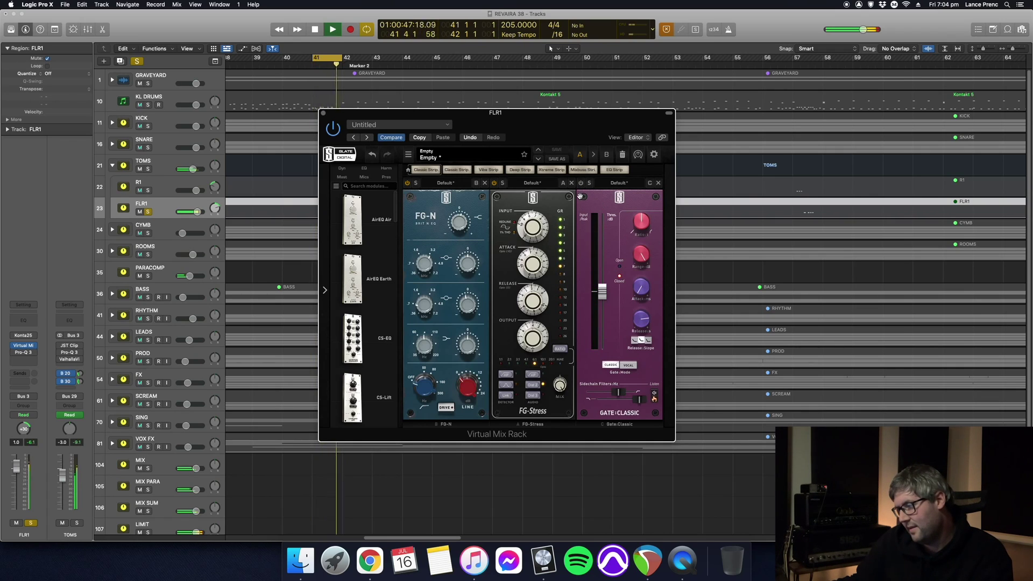
key("space")
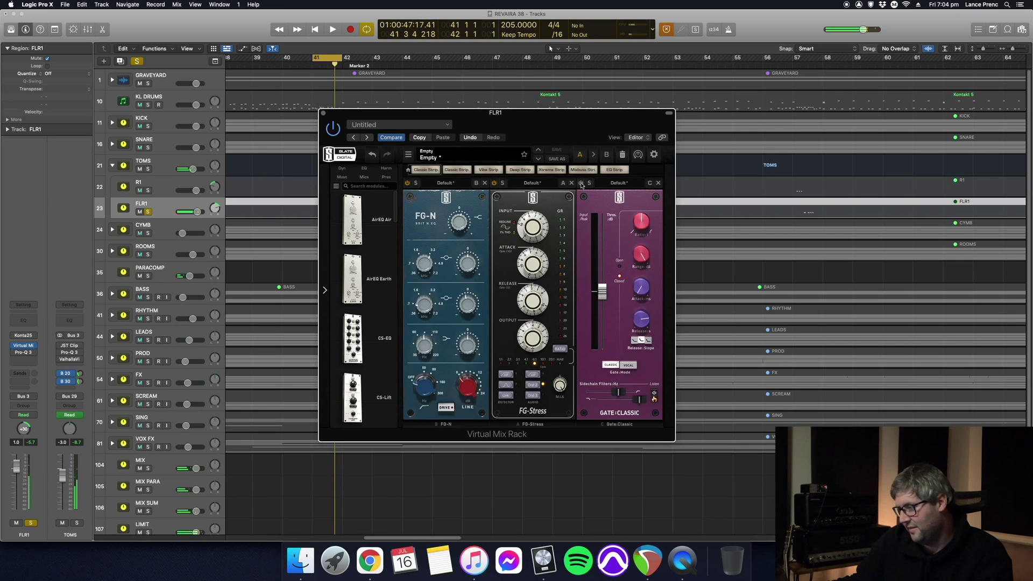
left_click(581, 185)
key("space")
key("space")
Turn off cycle playback, let the floor tom ring out past bar 42, and turn the bar 41 cycle back on
left_click(337, 59)
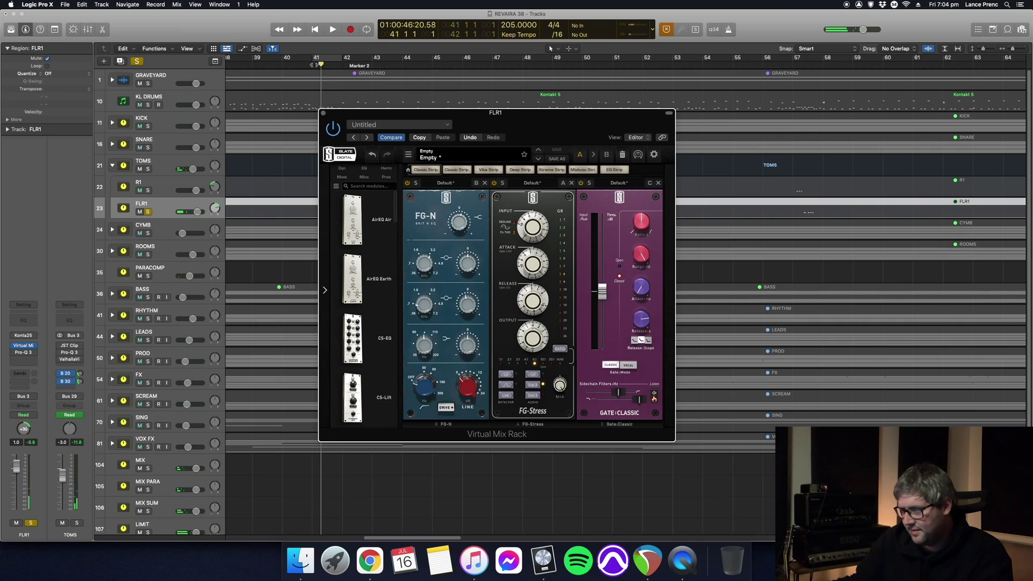
key("space")
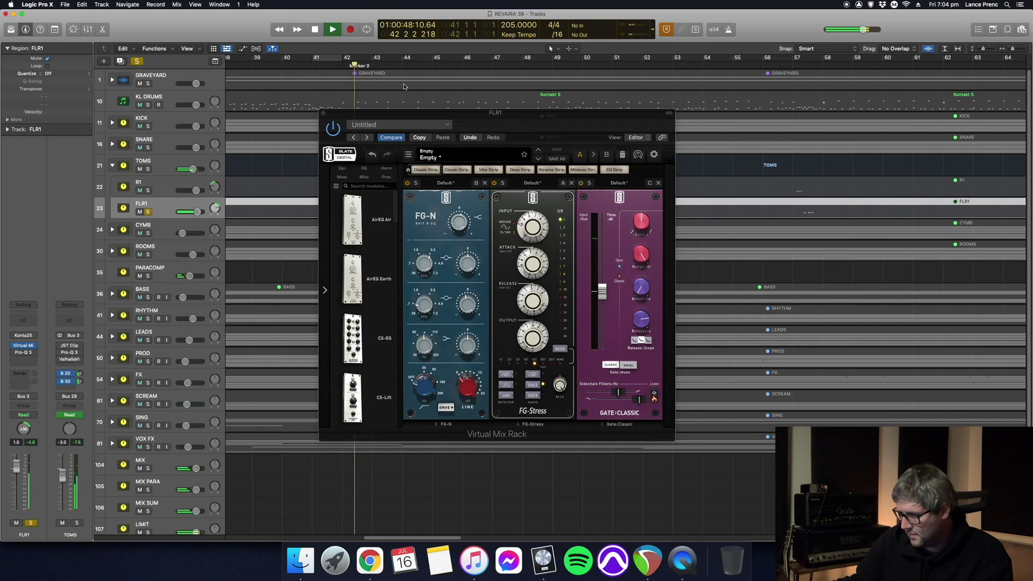
key("space")
left_click(320, 62)
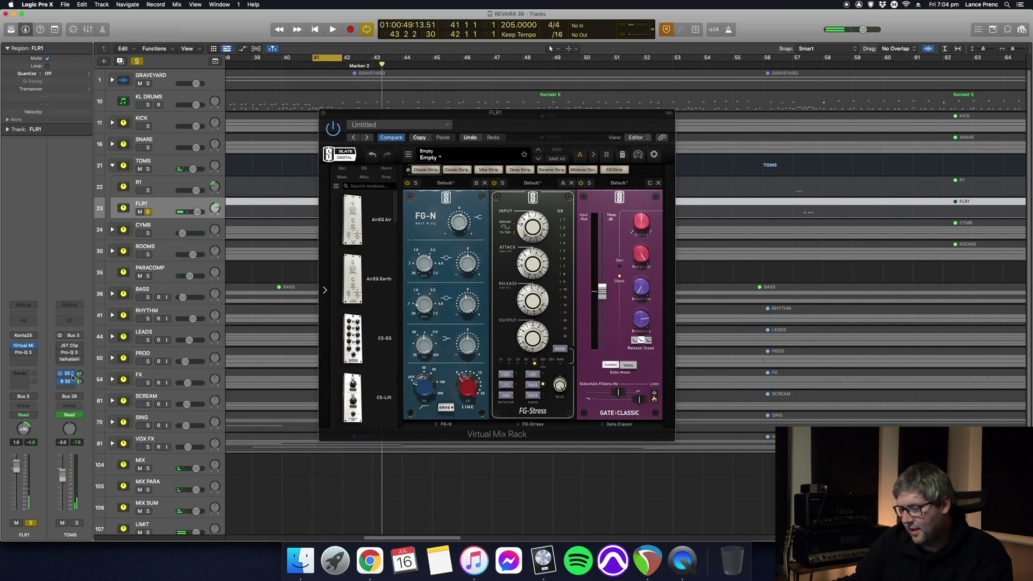
Open and enable Pro-Q 3 on FLR1, select the 1243.4 Hz boost band and play the floor tom through it
left_click(21, 353)
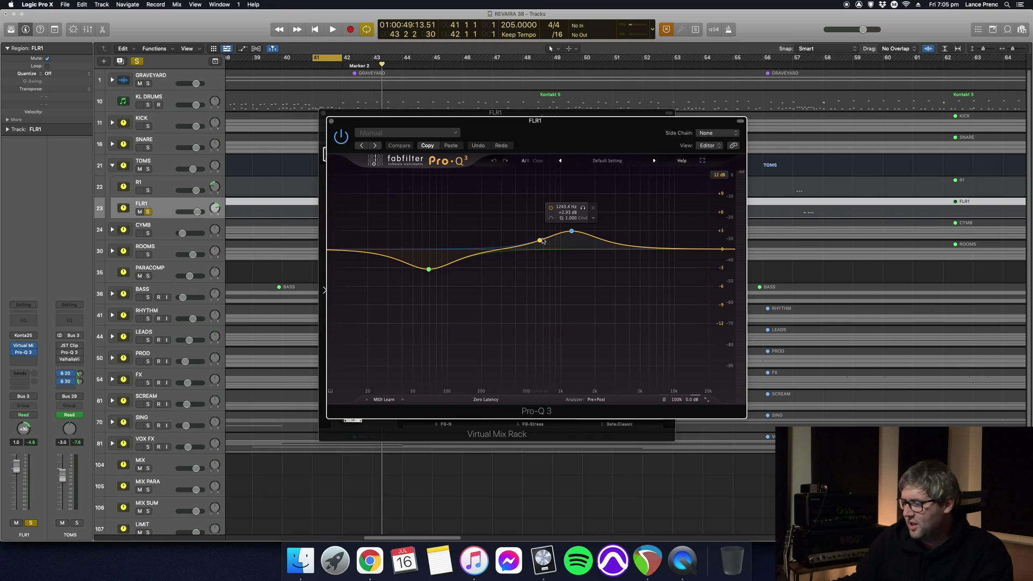
left_click(572, 231)
key("space")
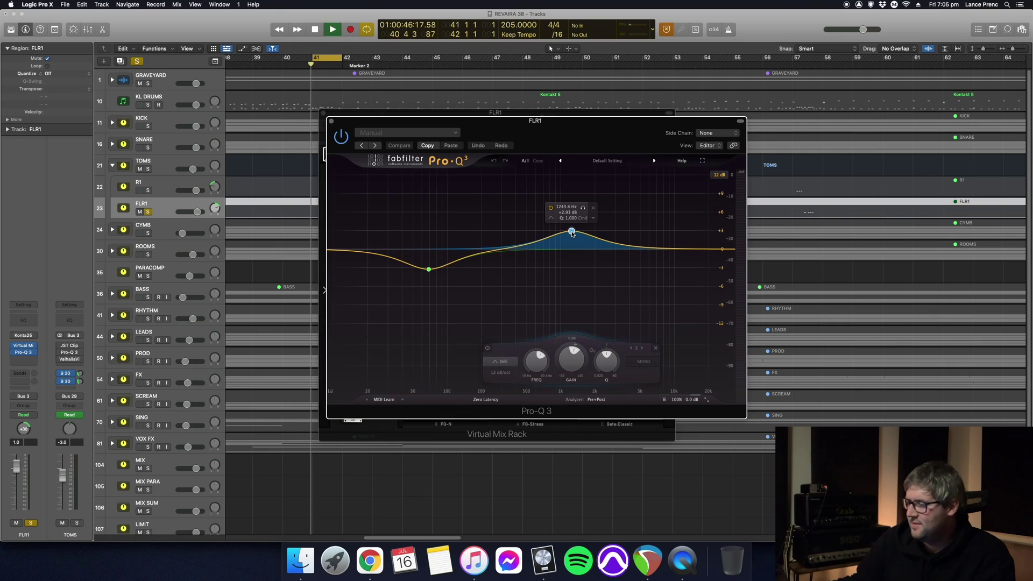
key("space")
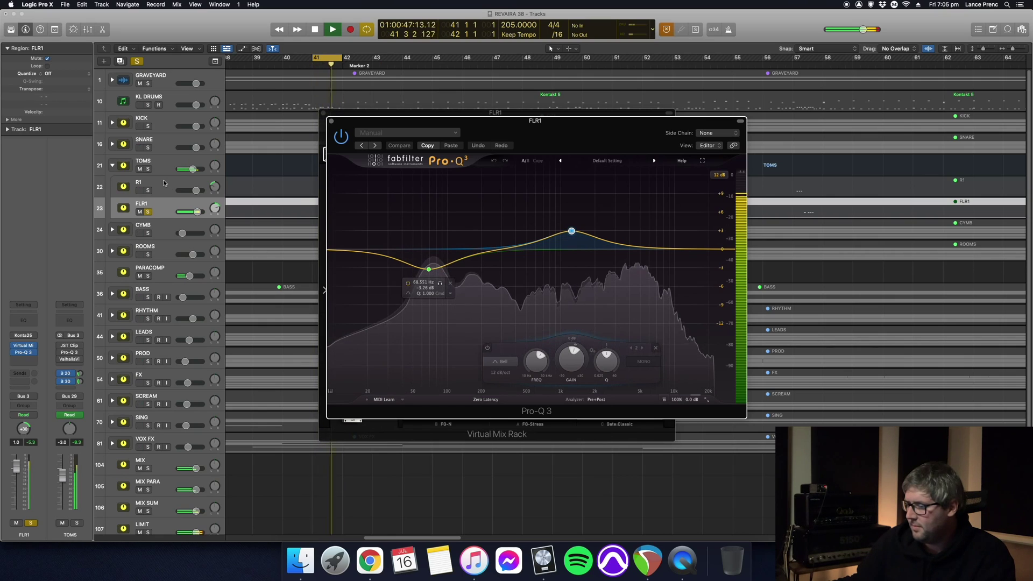
Open and enable Pro-Q 3 on R1, solo R1 alongside FLR1 while playing, and close all open plug-in windows
key("Up")
left_click(25, 354)
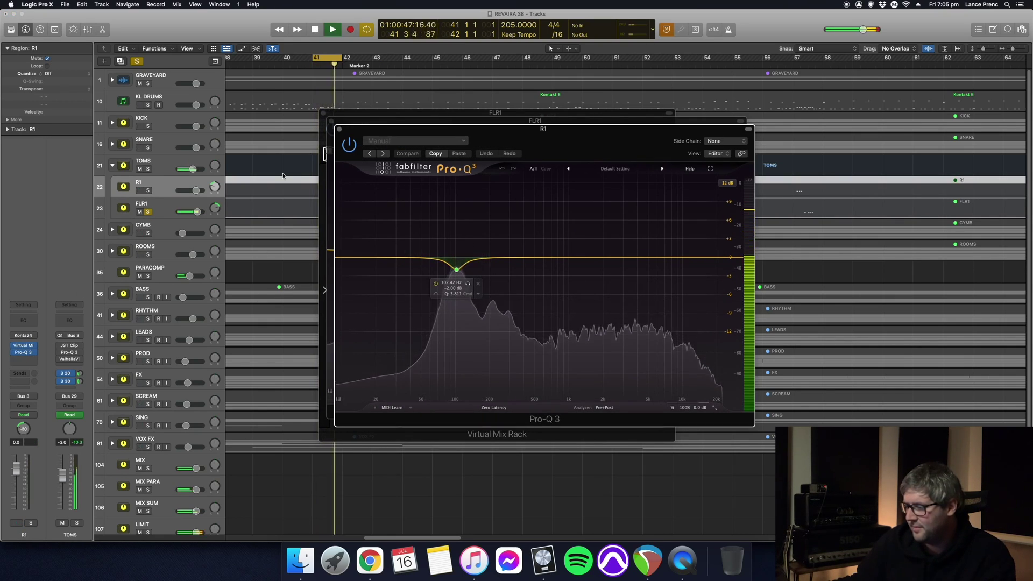
key("s")
key("space")
left_click(339, 129)
left_click(324, 115)
left_click(324, 114)
left_click(323, 114)
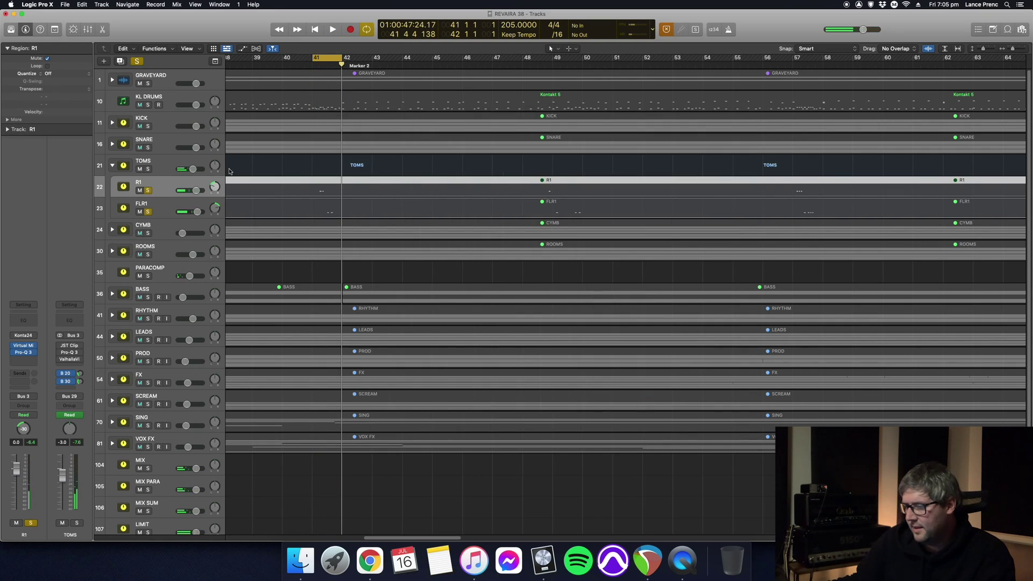
On the TOMS bus, enable and open JST Clip, replay the soloed toms, and enable and open Pro-Q 3
left_click(143, 161)
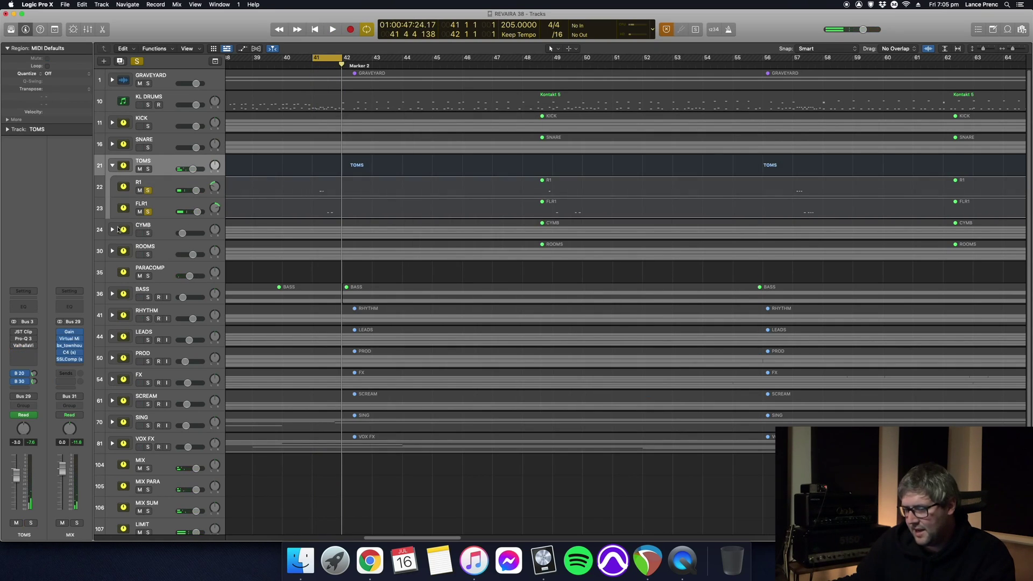
left_click(23, 332)
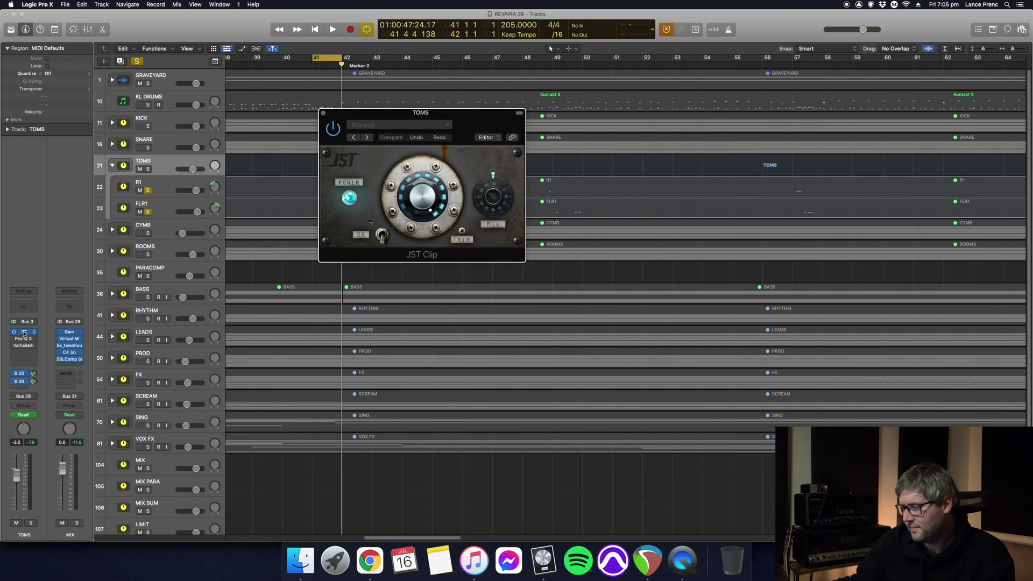
left_click(23, 333)
left_click(23, 334)
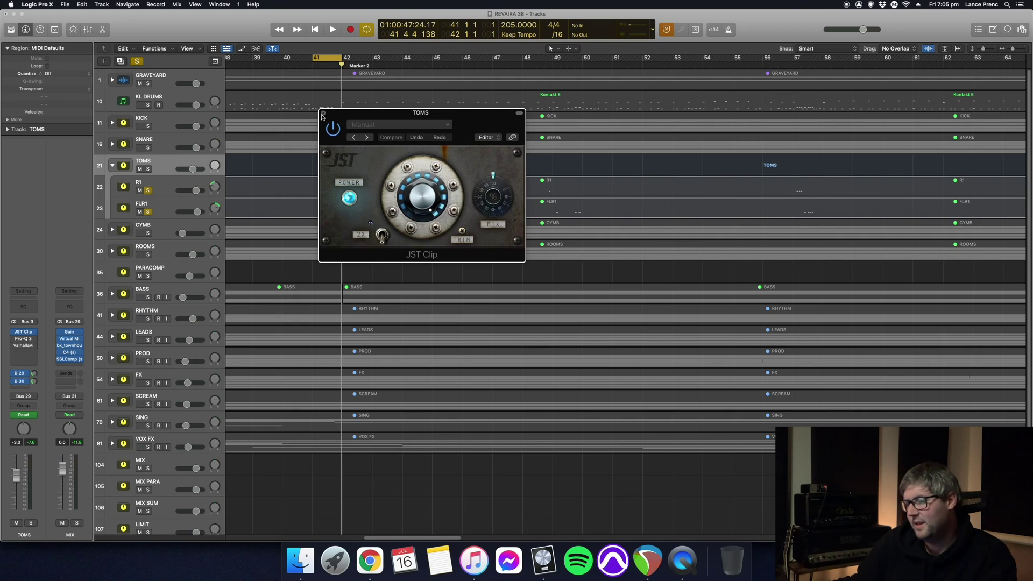
key("space")
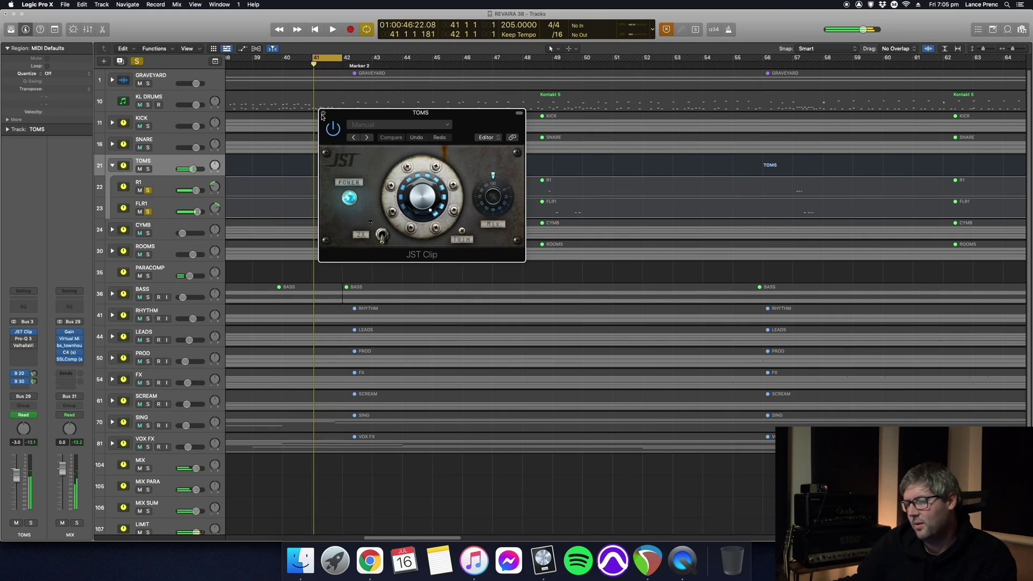
left_click(24, 338)
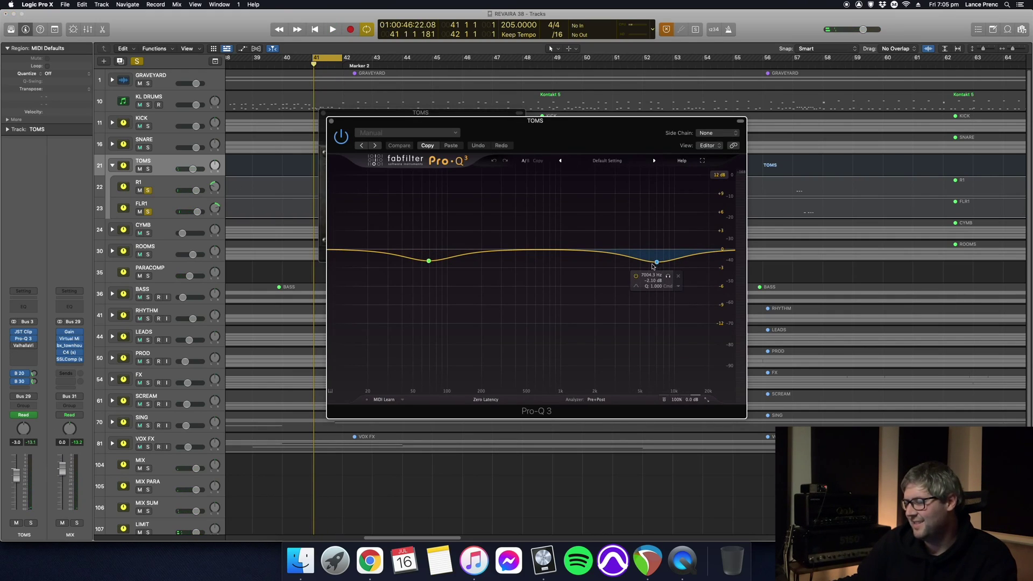
Play the soloed toms through Pro-Q 3, enable and open ValhallaVintageVerb on the TOMS bus, and close the plug-in windows
key("space")
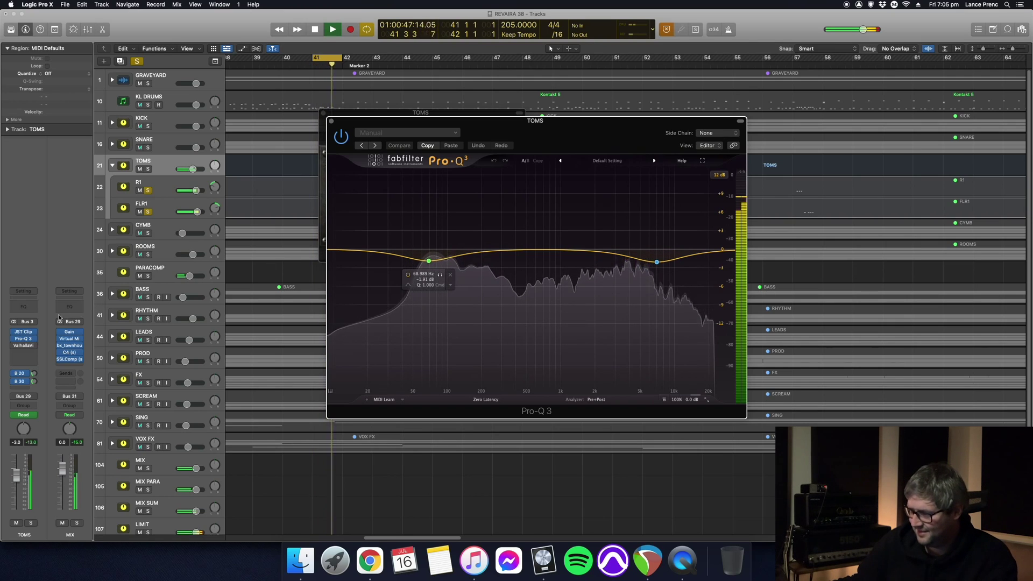
key("space")
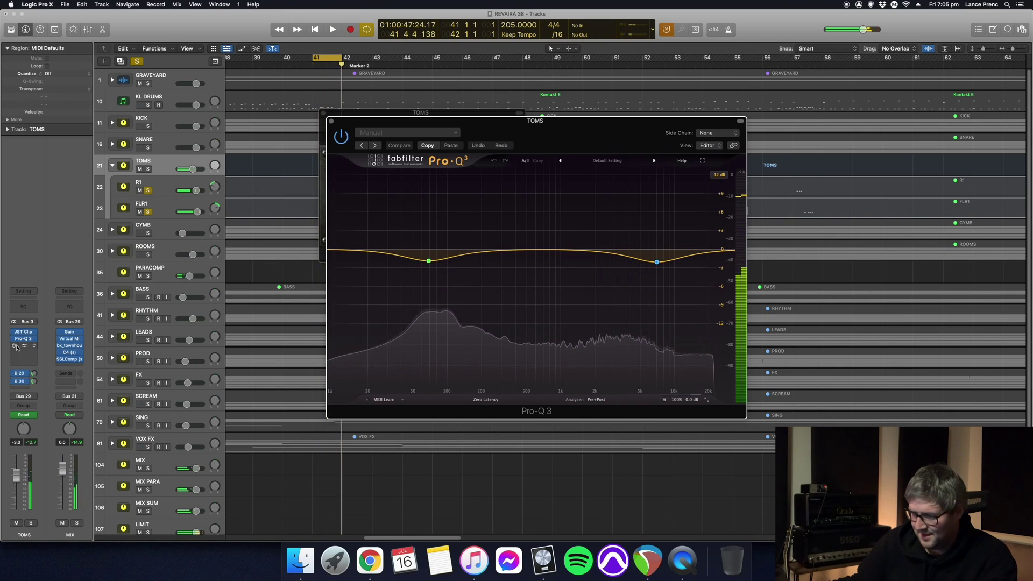
left_click(23, 345)
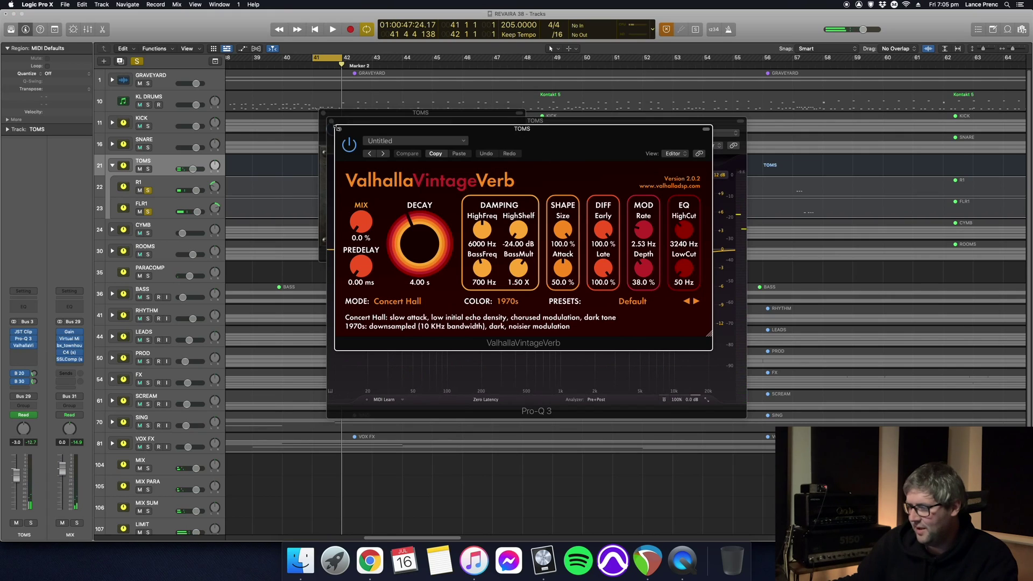
left_click(337, 129)
left_click(325, 114)
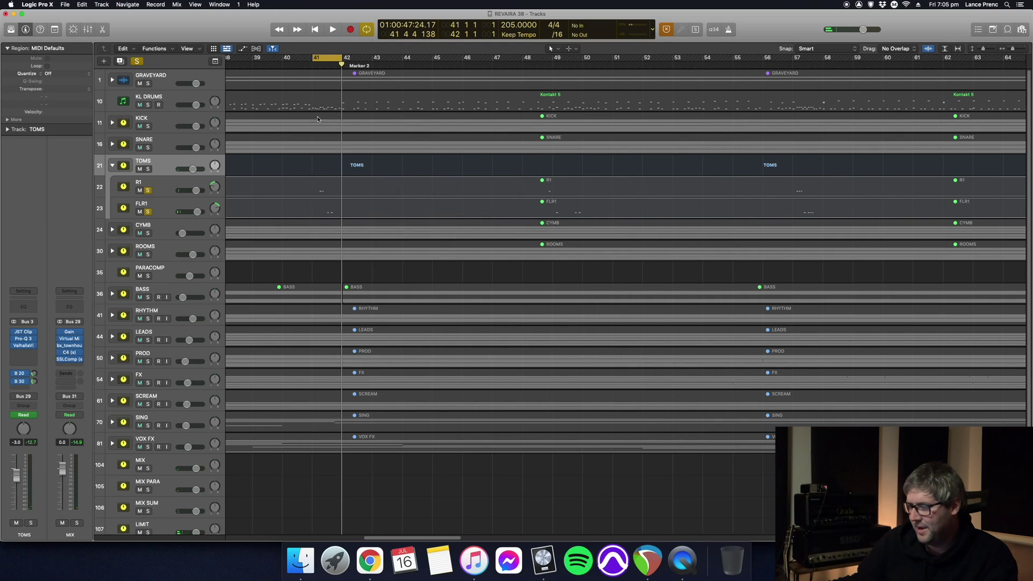
Clear the tom solos, collapse the TOMS stack and expand the CYMB stack
left_click(147, 191, "alt")
left_click(112, 166)
left_click(112, 187)
Set the cycle range to bars 42 to 74 and place the playhead at bar 51
key("super+Left")
key("super+Left")
key("super+Left")
left_click_drag(395, 66, 396, 58)
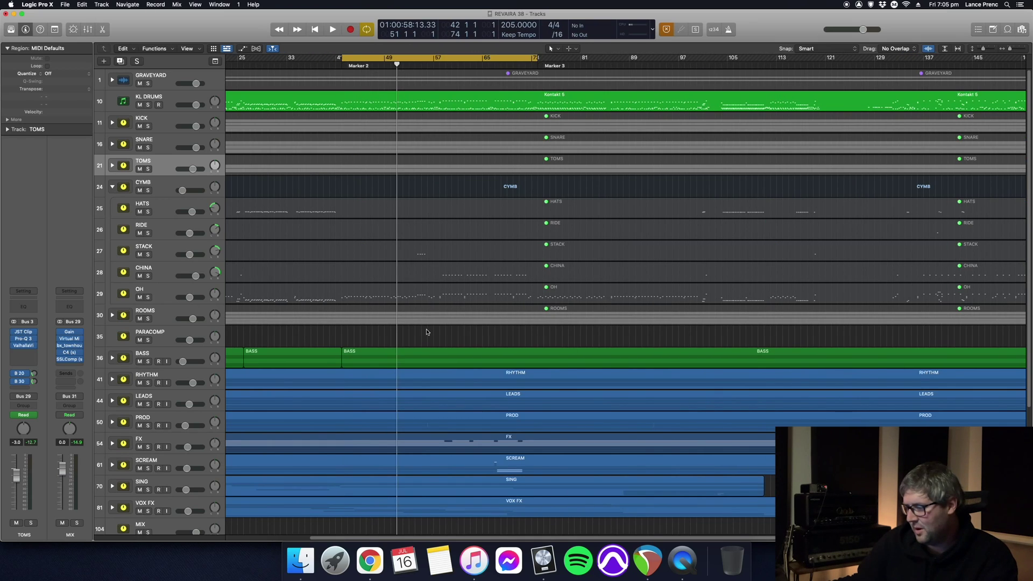
Select the HATS track and look over the cymbal parts along the arrangement
left_click(242, 215)
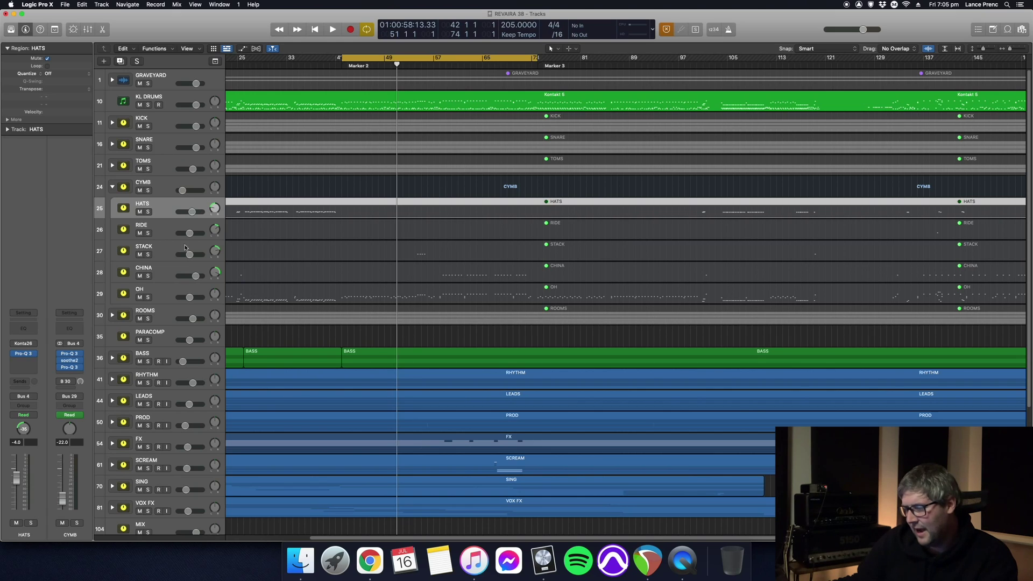
scroll(330, 248, "left", 5)
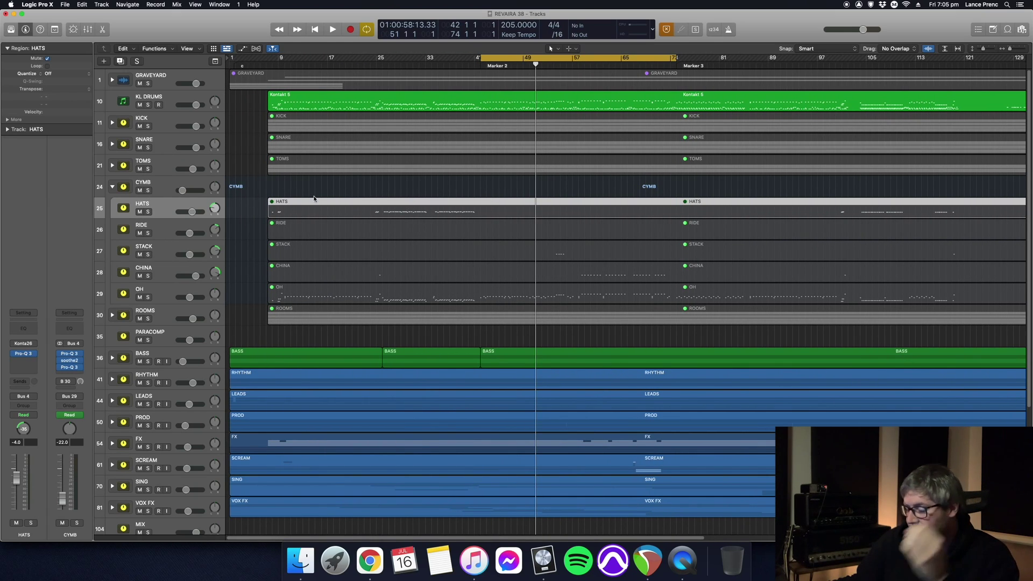
left_click_drag(315, 191, 387, 196)
scroll(580, 271, "right", 1)
scroll(580, 271, "right", 3)
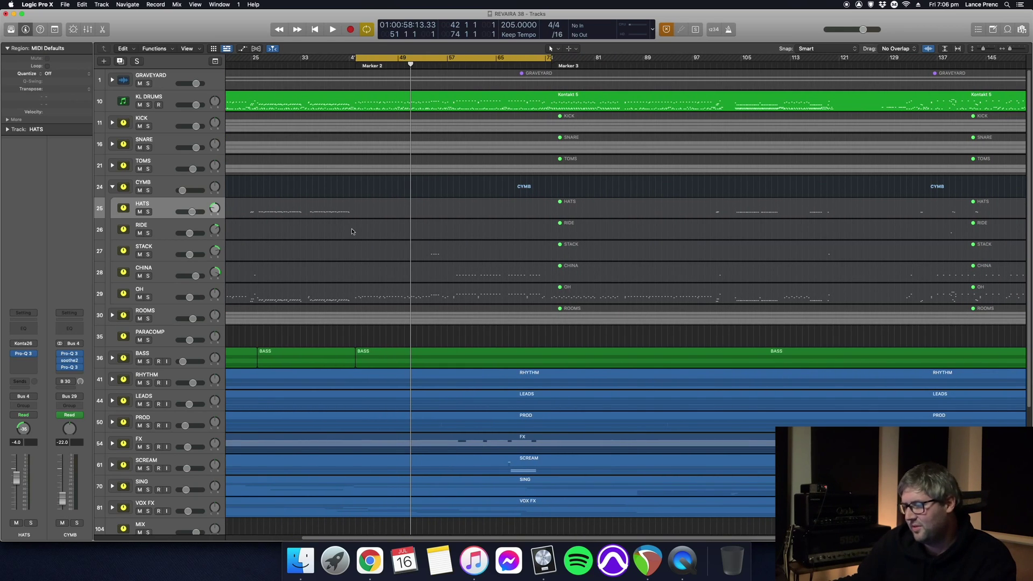
Show the tracks' volume automation, examine the cymbal lanes around bar 51, and hide the automation again
key("a")
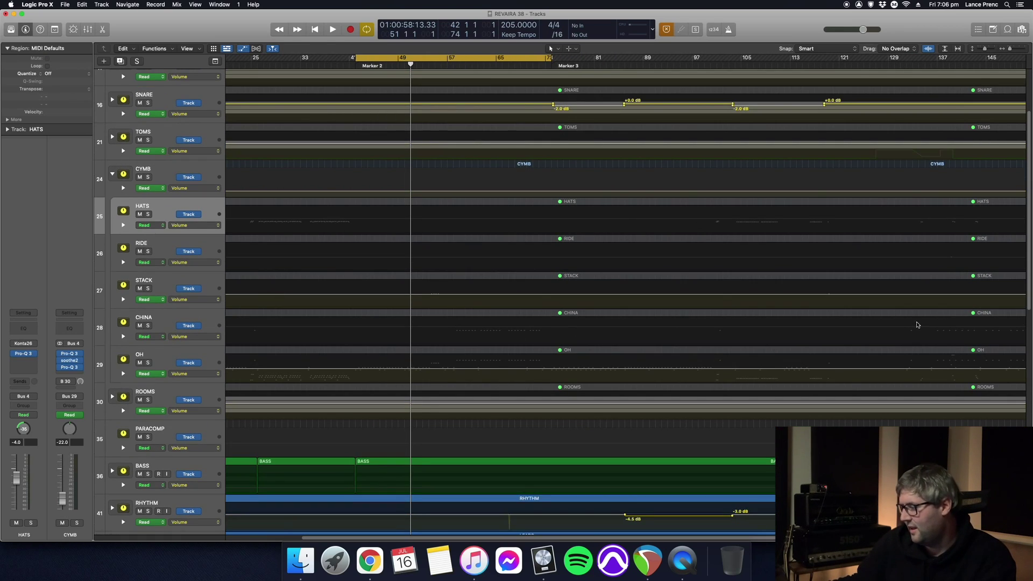
key("super+Left")
key("super+Right")
key("super+Right")
key("super+Right")
key("super+Right")
key("super+Right")
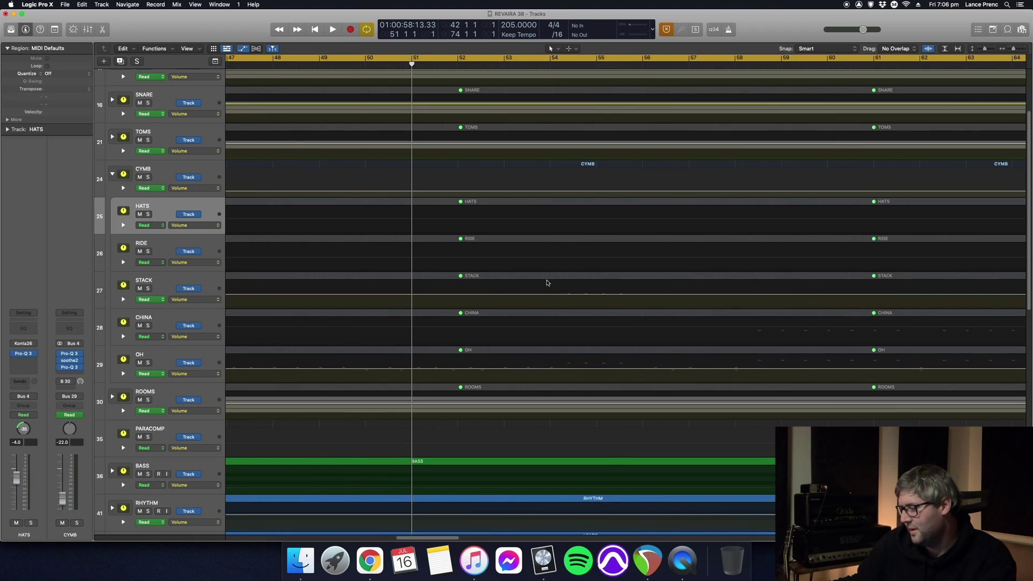
key("a")
key("super+Left")
key("super+Left")
key("super+Left")
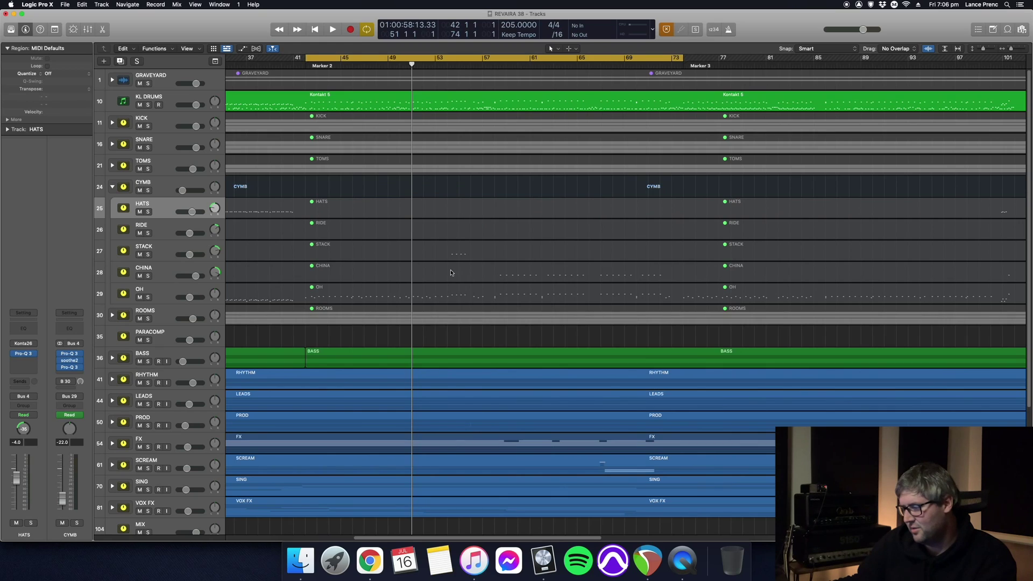
View the KL DRUMS Kontakt 5 region's notes in the Piano Roll and close the editor
scroll(451, 273, "left", 4)
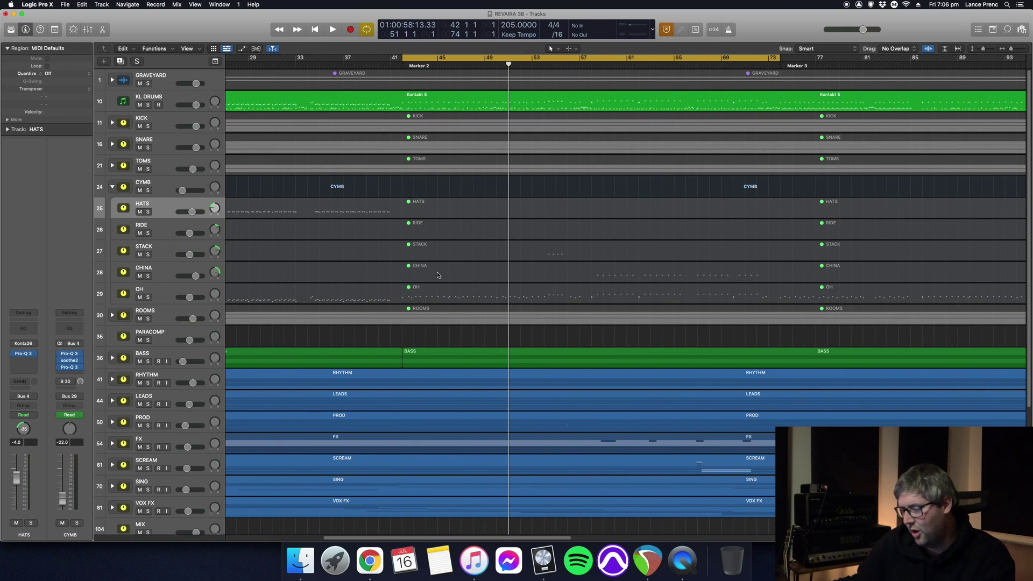
double_click(434, 104)
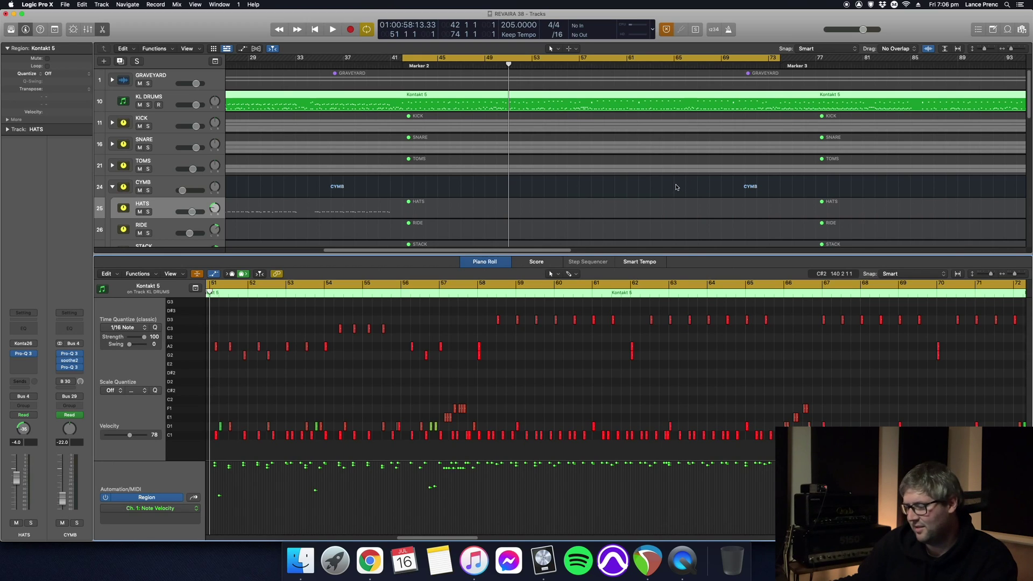
key("e")
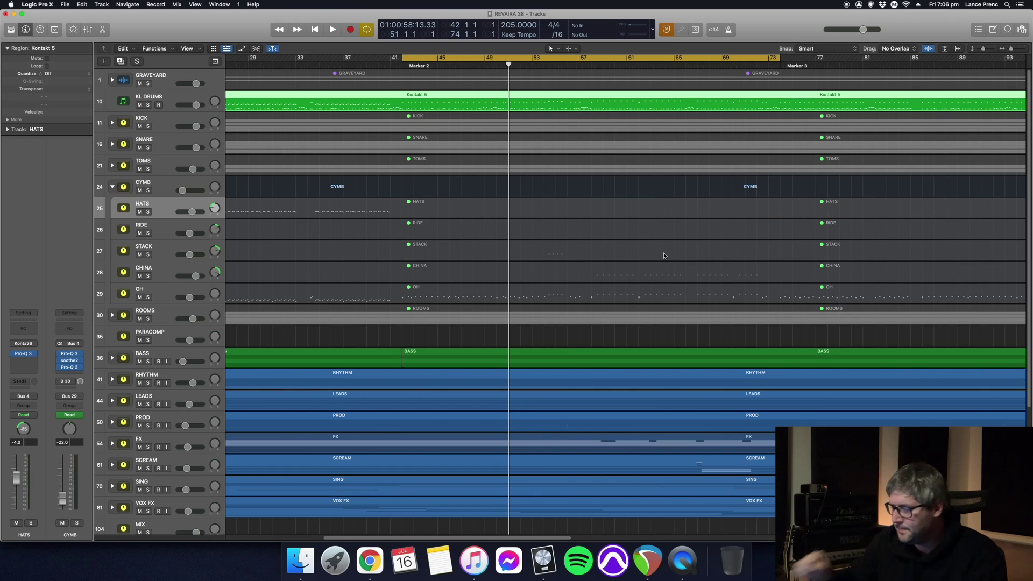
Cycle bars 28 to 32, solo the HATS track and play it with its Pro-Q 3 open
left_click(23, 354)
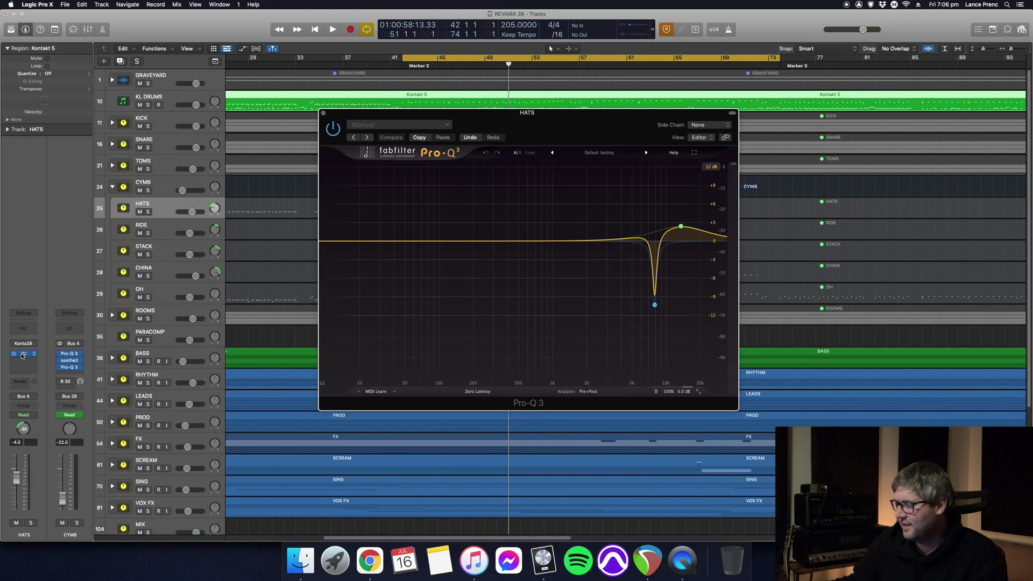
left_click(23, 354)
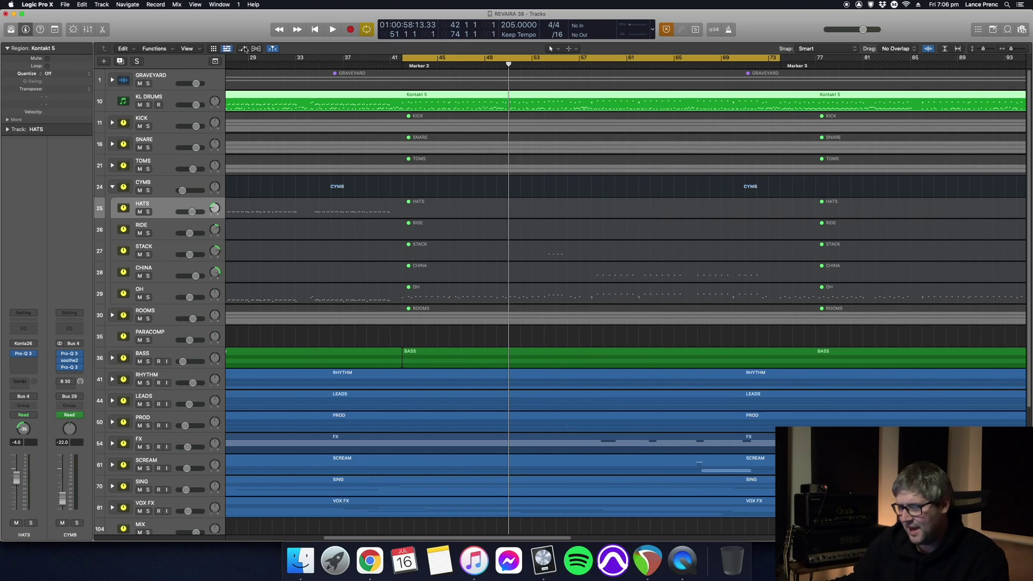
left_click_drag(243, 60, 284, 58)
left_click(148, 211)
left_click(162, 186)
key("Down")
key("v")
key("space")
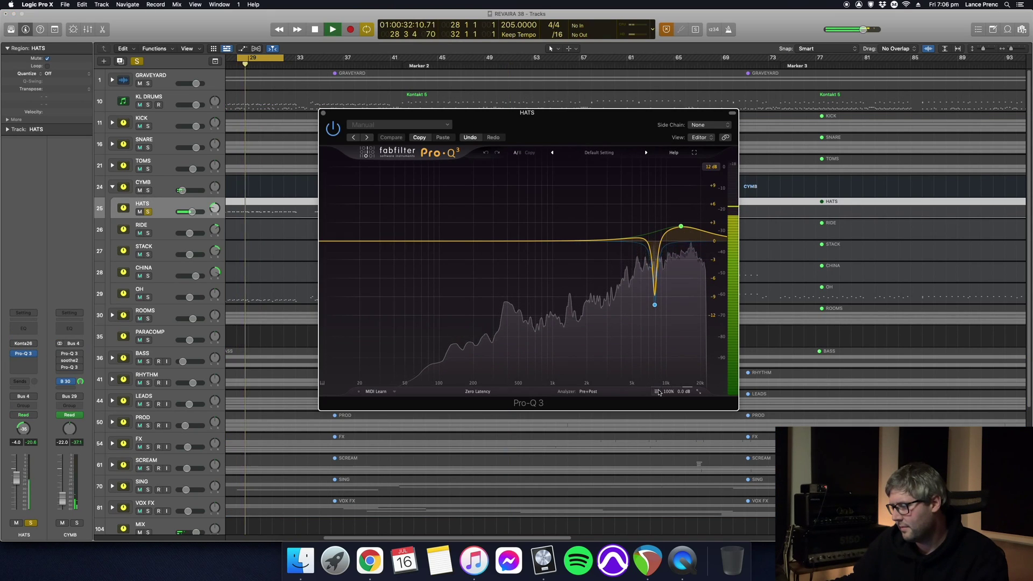
Compare the hats using Pro-Q 3's own bypass, stop playback and hide the plug-in window
left_click(656, 392)
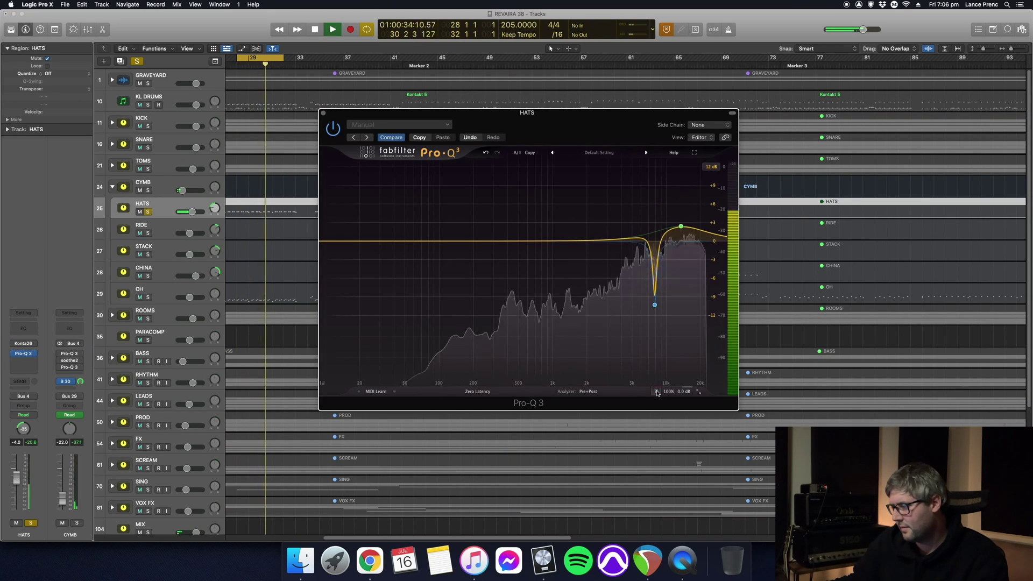
key("space")
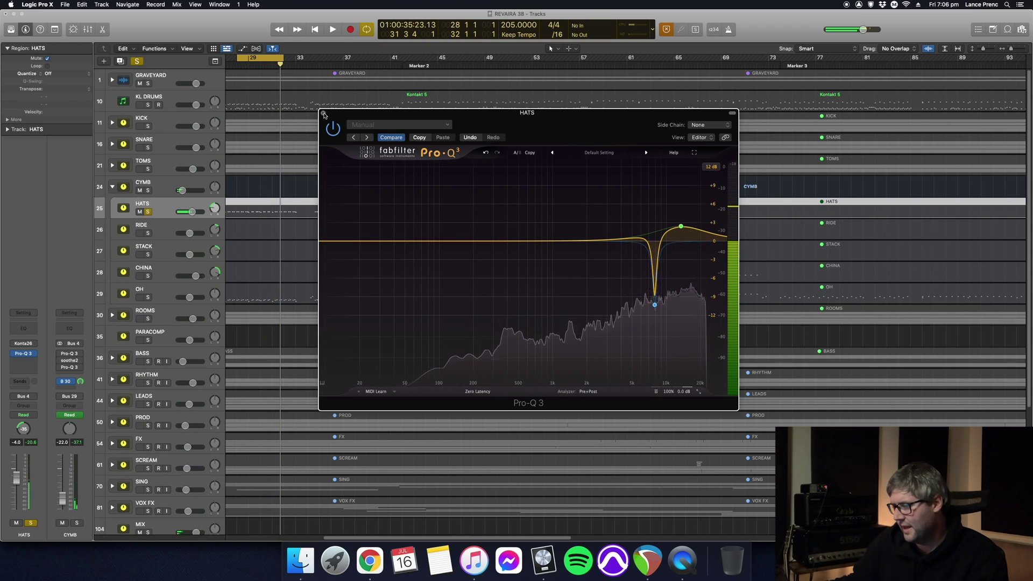
key("v")
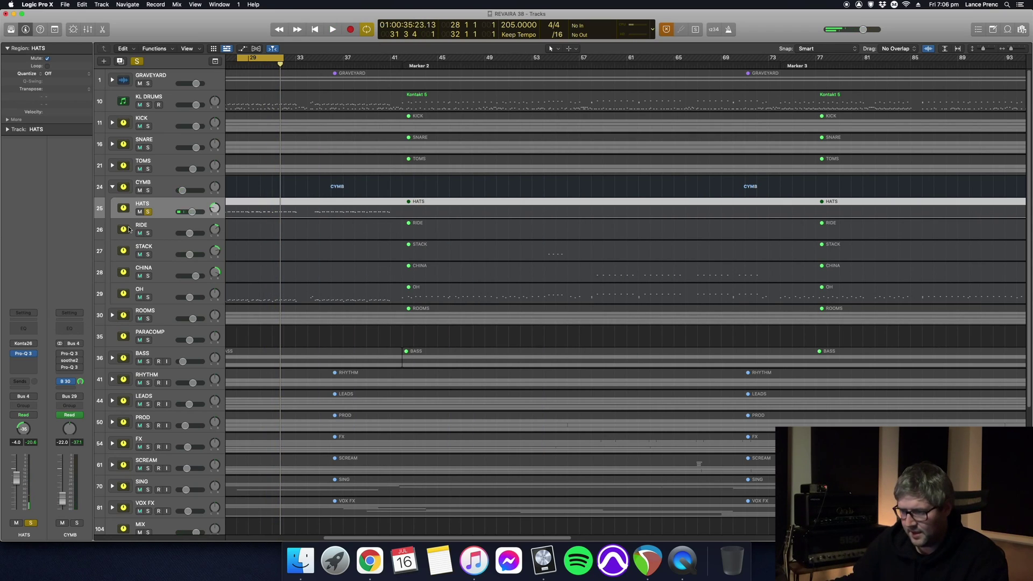
View the STACK track's Pro-Q 3 and close it, turning off cycle playback and the HATS solo
left_click(164, 226)
left_click(160, 250)
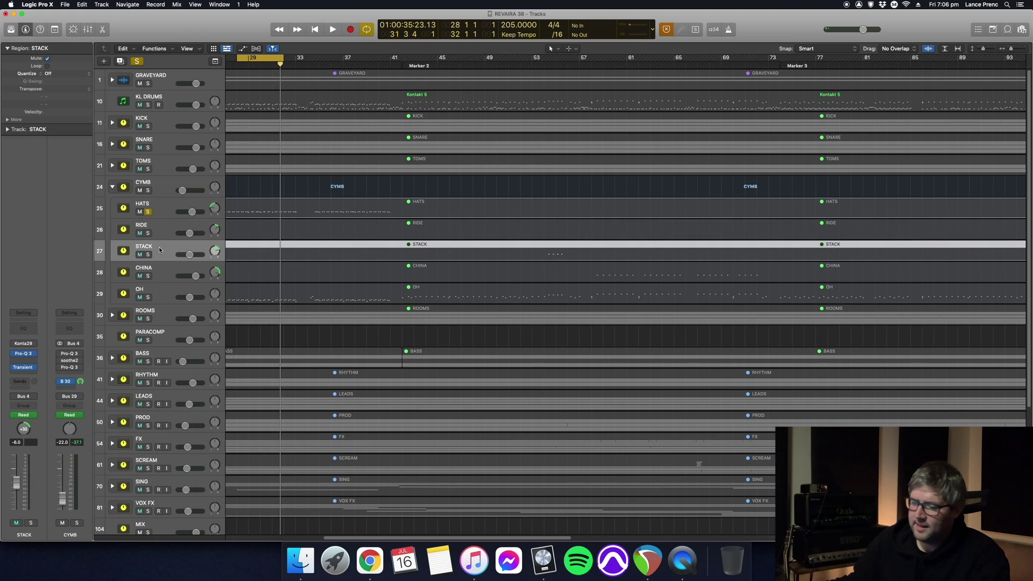
left_click(24, 354)
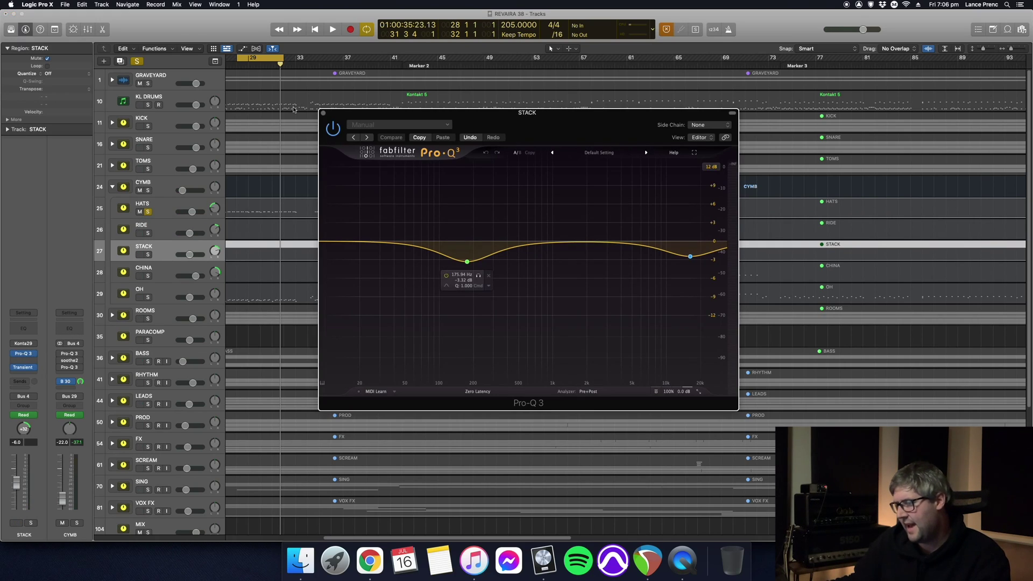
left_click(244, 197)
key("c")
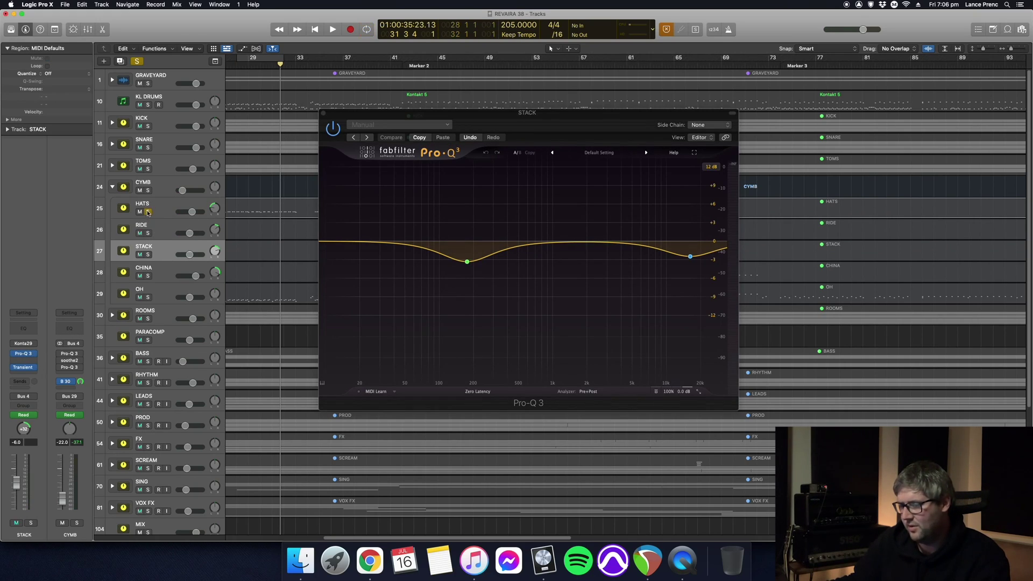
left_click(148, 212)
scroll(924, 237, "right", 10)
scroll(862, 250, "left", 4)
left_click(323, 114)
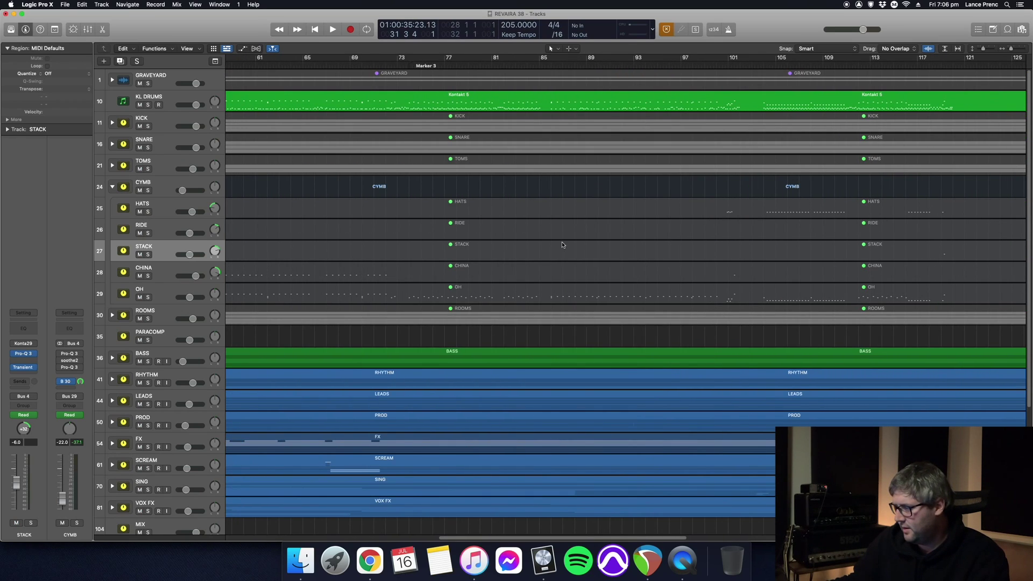
Solo the STACK track, bypass its inserts and play its hits around bar 55
key("s")
left_click(16, 354)
key("space")
key("space")
Enable and open Pro-Q 3 on STACK and replay the soloed hits through it
left_click(24, 354)
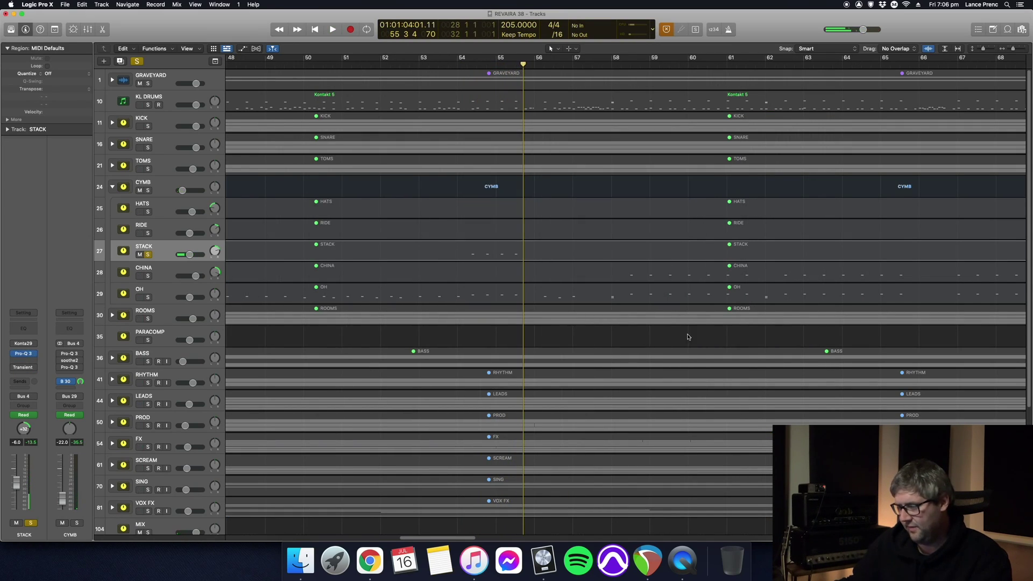
left_click(24, 354)
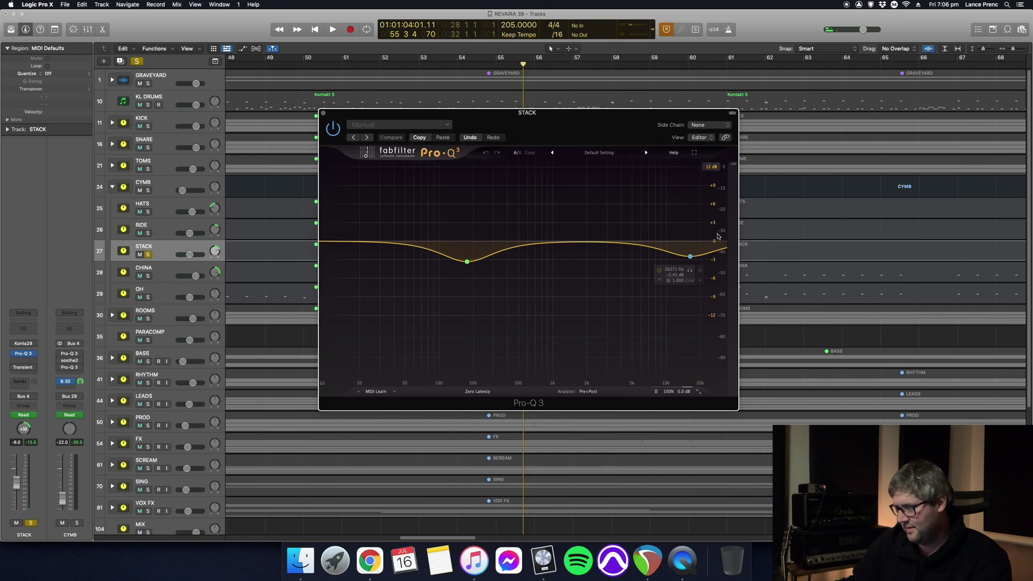
key("space")
key("space")
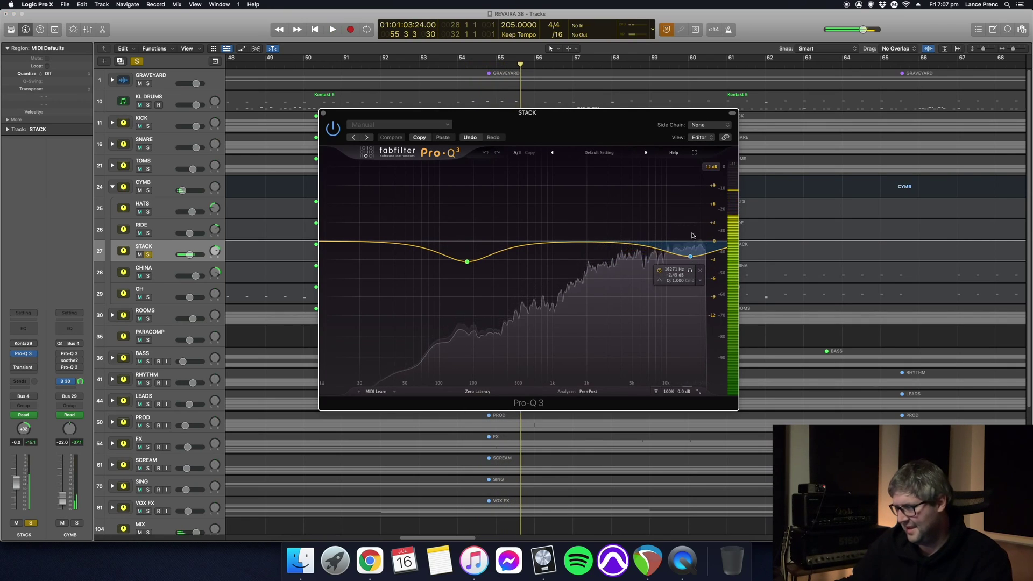
Enable and open Transient Master on STACK, replay the hits through it, and close both plug-in windows
left_click(14, 367)
left_click(672, 249)
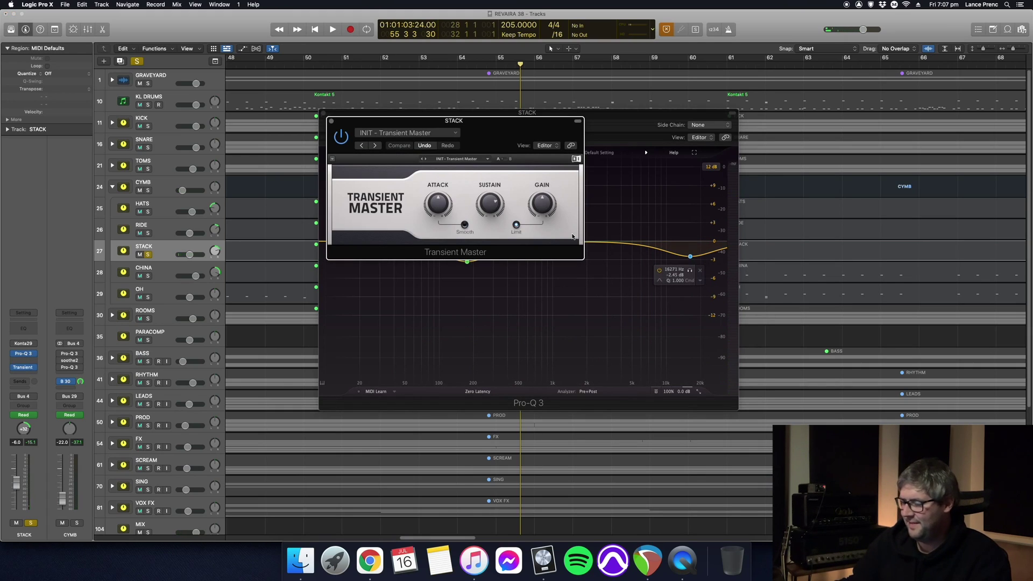
key("space")
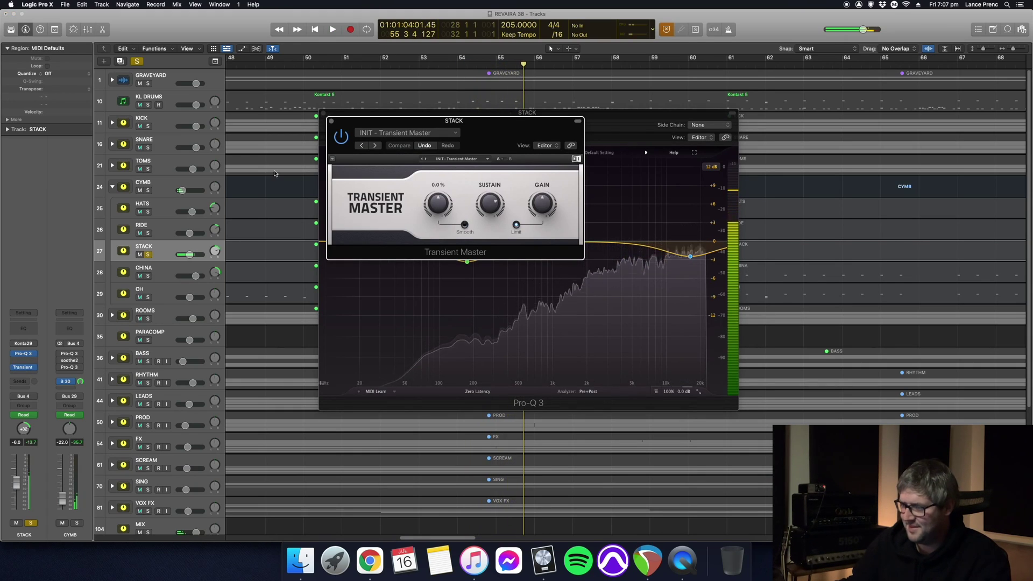
key("super+w")
key("super+w")
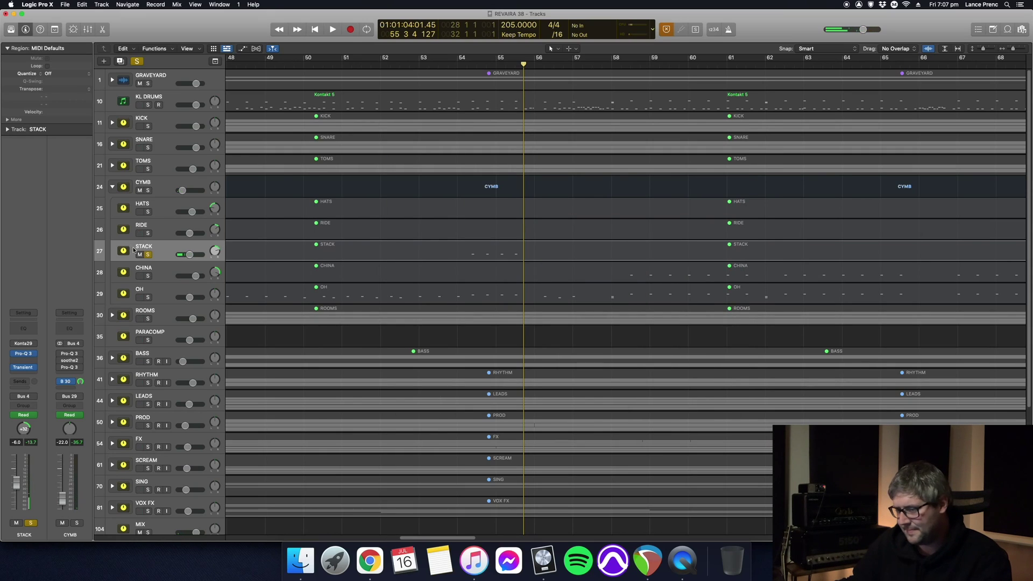
Switch the solo from STACK to CHINA, open its Pro-Q 3 and play the china part after bar 143
left_click(147, 255)
left_click(149, 276)
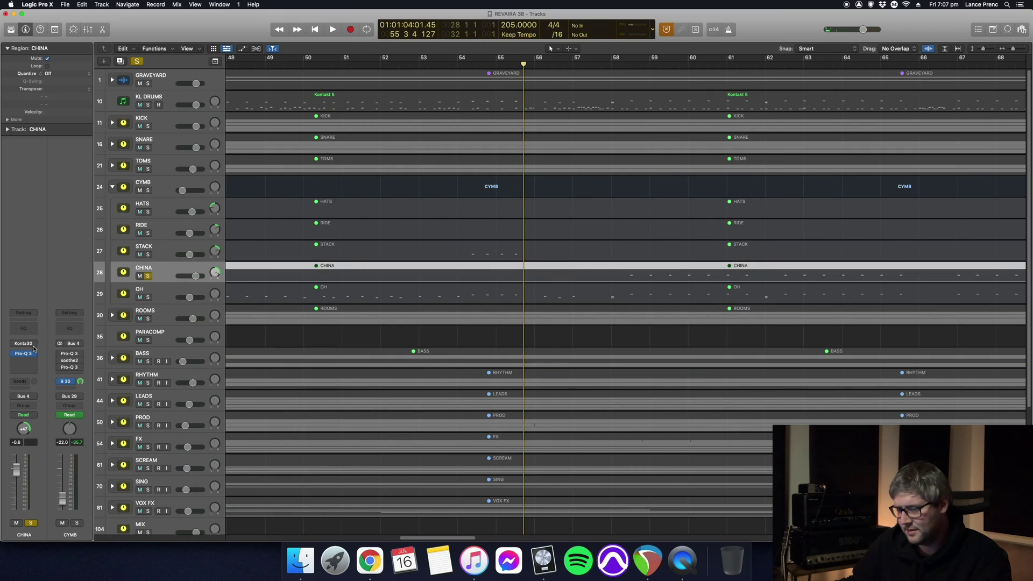
left_click(27, 354)
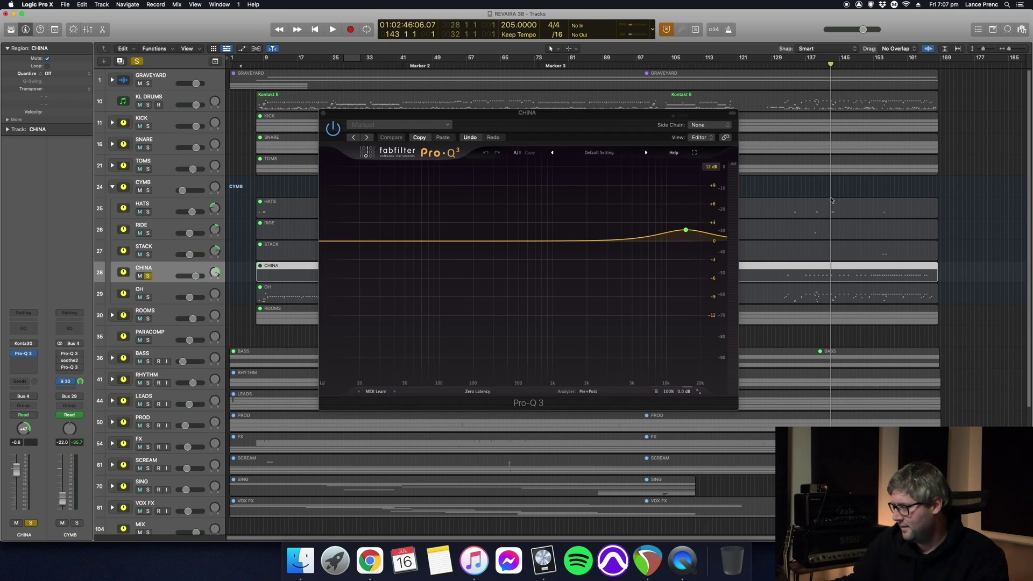
key("space")
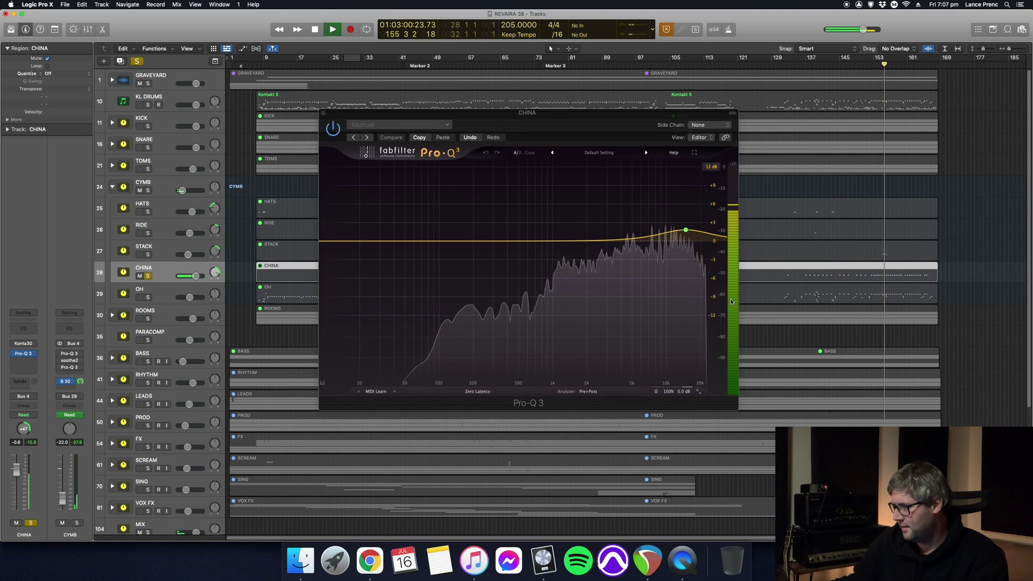
key("space")
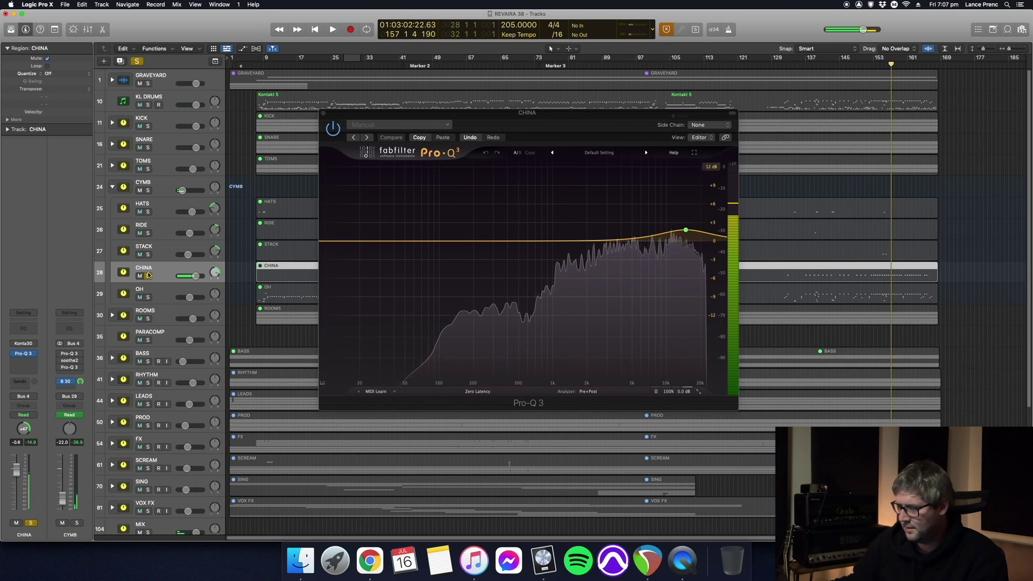
Switch the solo from CHINA to OH, move the playhead to bar 48 and open OH's Pro-Q 3 in place of CHINA's
left_click(149, 275)
left_click(147, 297)
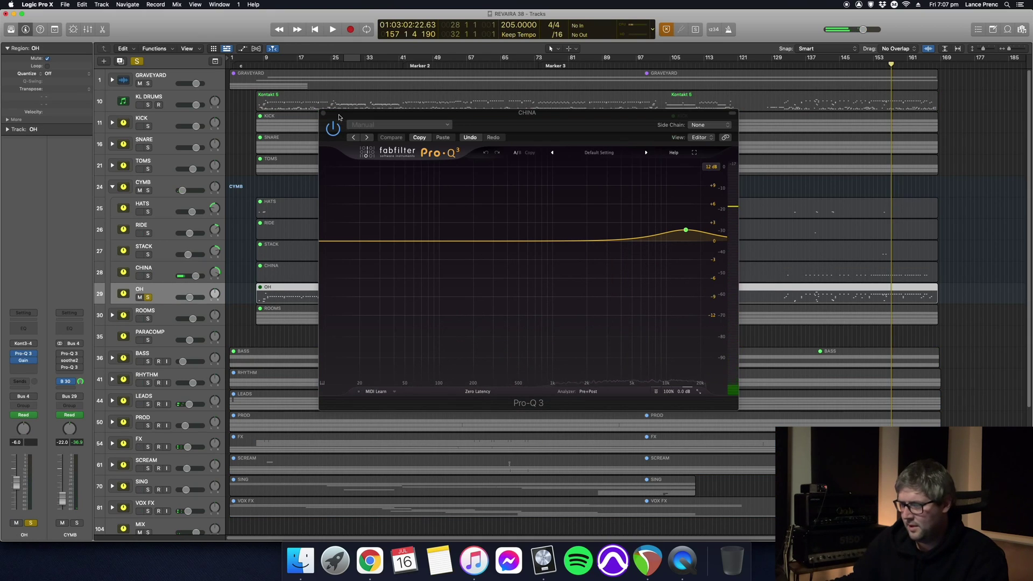
key("super+w")
left_click(429, 66)
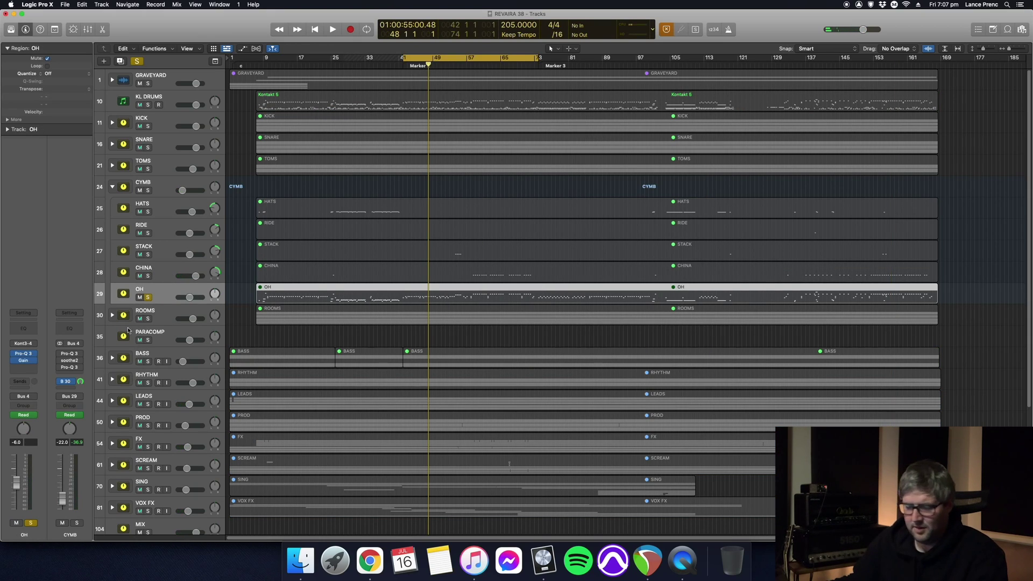
left_click(24, 357)
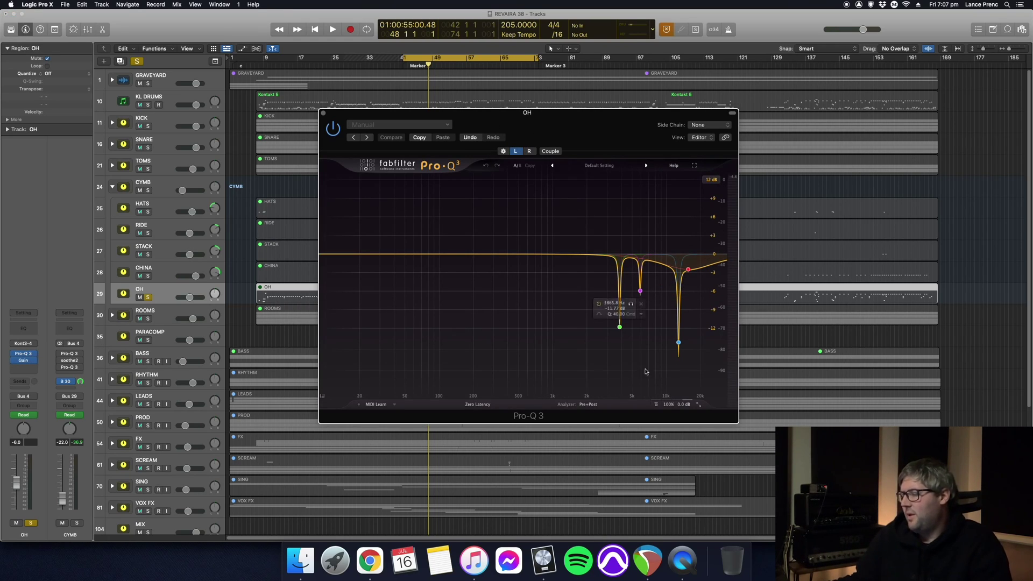
Set the right channel's output to -INF dB in OH's Pro-Q 3, return to the left channel and play from bar 42
left_click(530, 151)
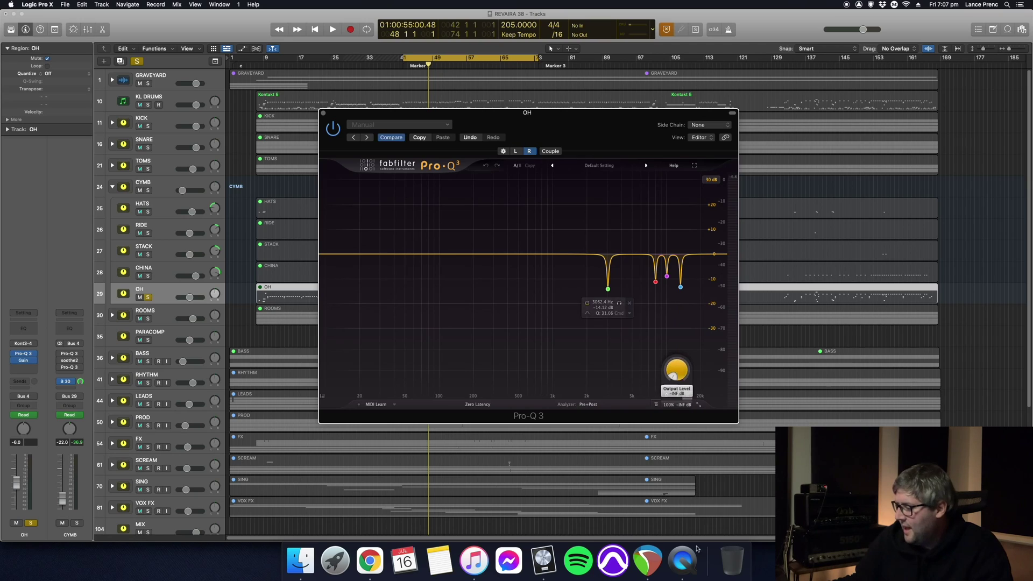
left_click(515, 152)
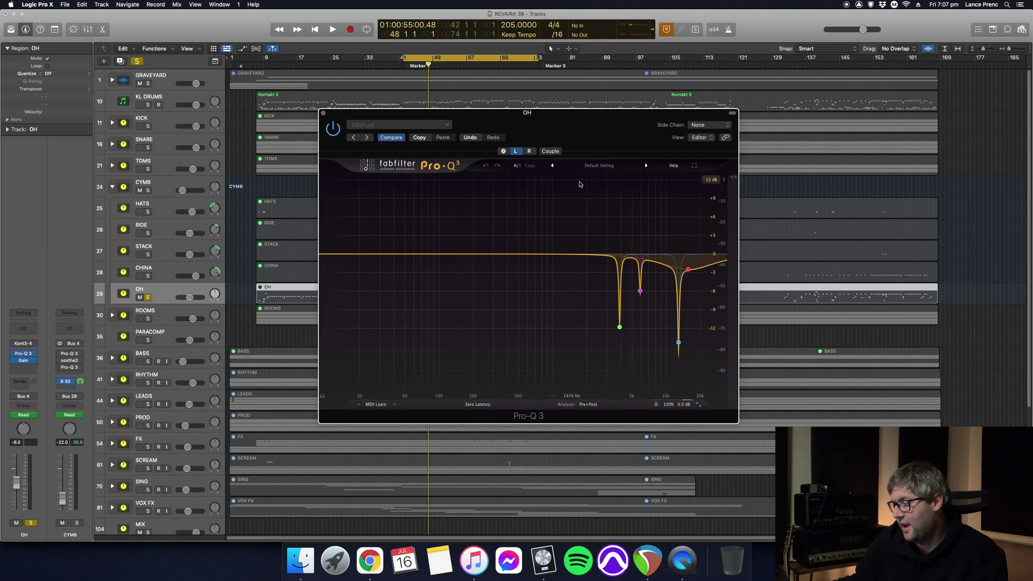
key("super+Right")
key("super+Right")
key("super+Right")
key("space")
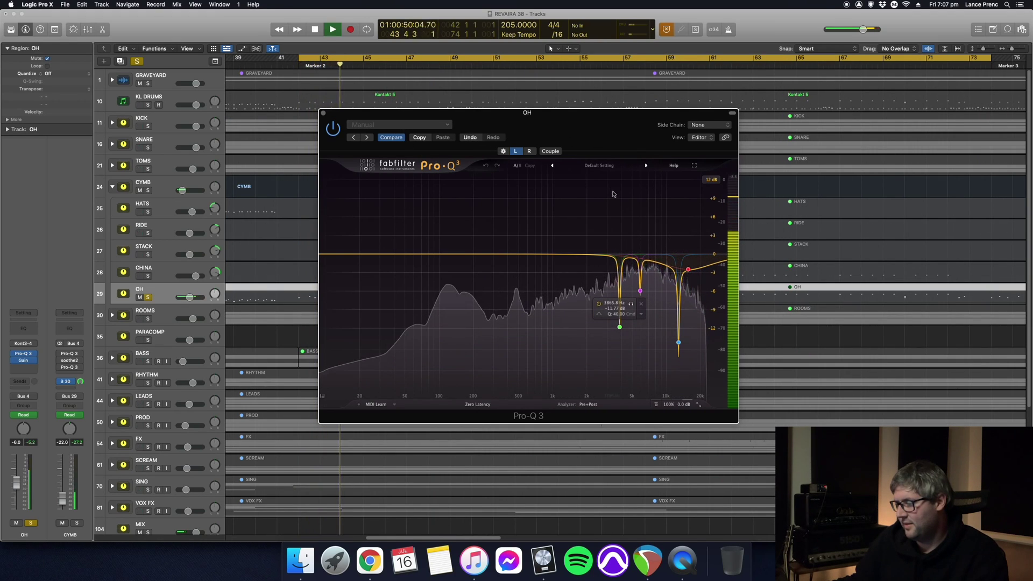
Bypass all left-channel bands in OH's Pro-Q 3, replay the overheads, and re-enable the bands to compare
key("space")
left_click_drag(557, 198, 715, 382)
left_click(545, 354)
key("space")
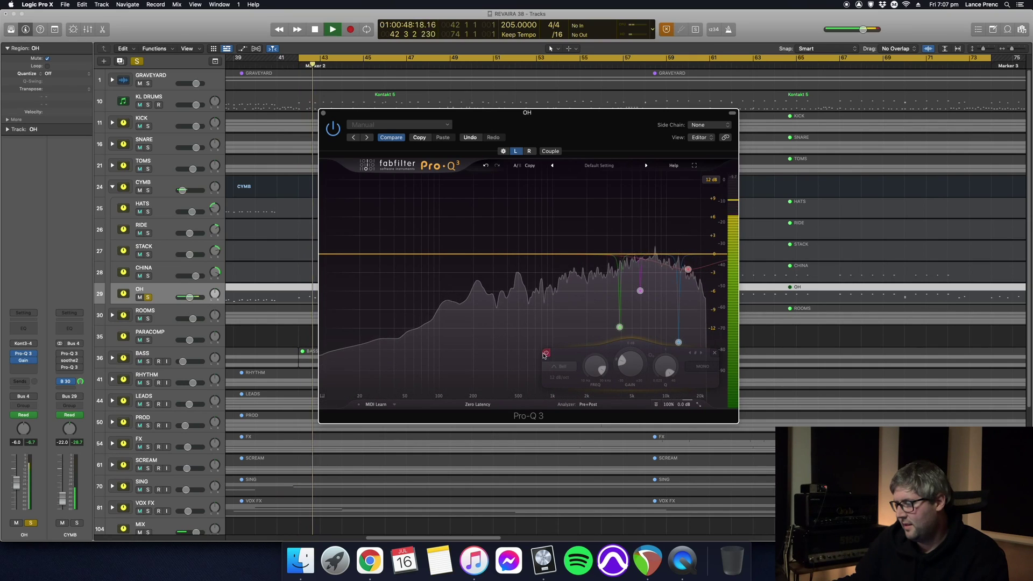
key("space")
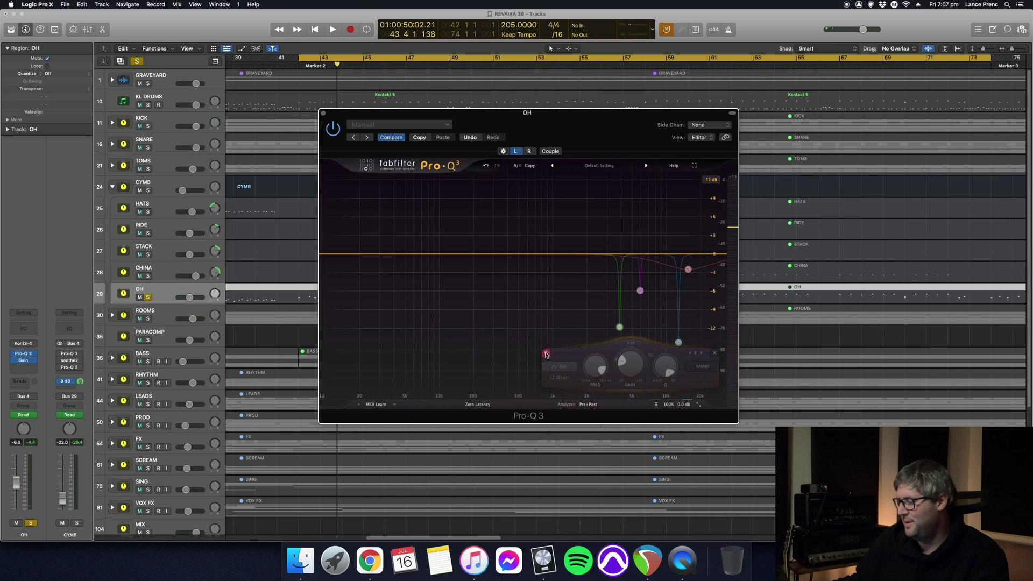
left_click(546, 354)
key("space")
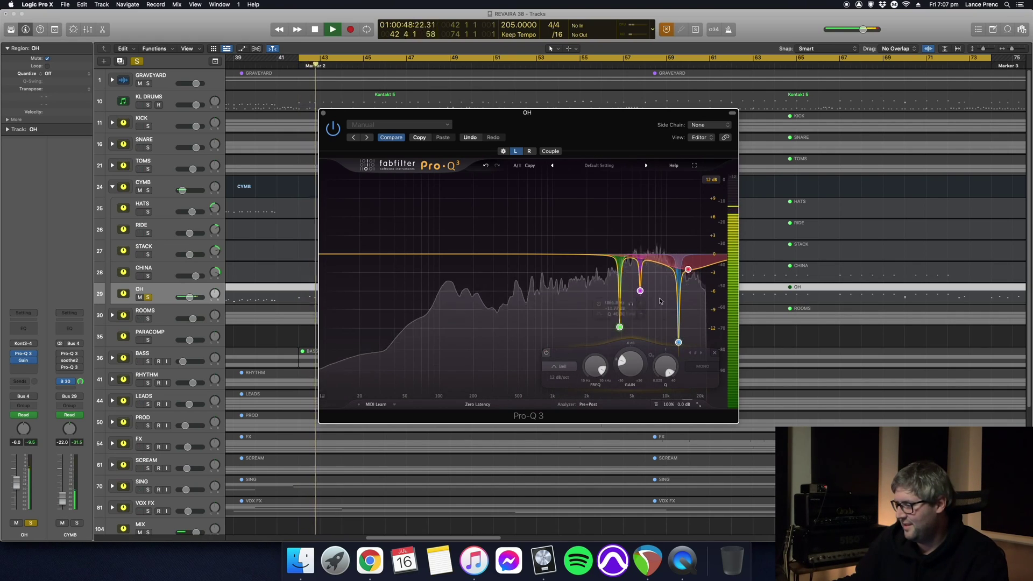
Switch OH's Pro-Q 3 to the right channel, restore its output to 0 dB and play the overheads through its cuts
left_click(529, 151)
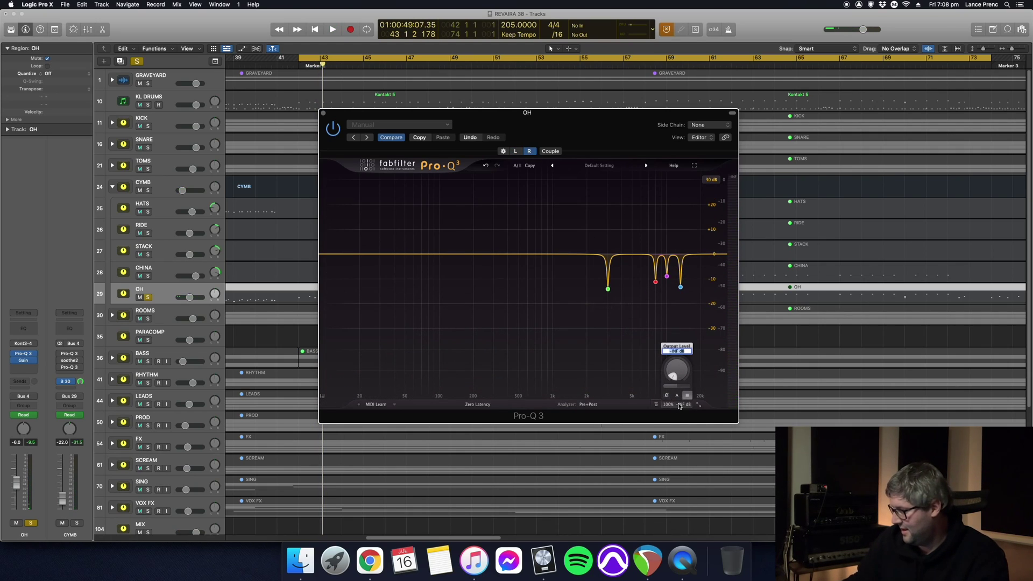
key("space")
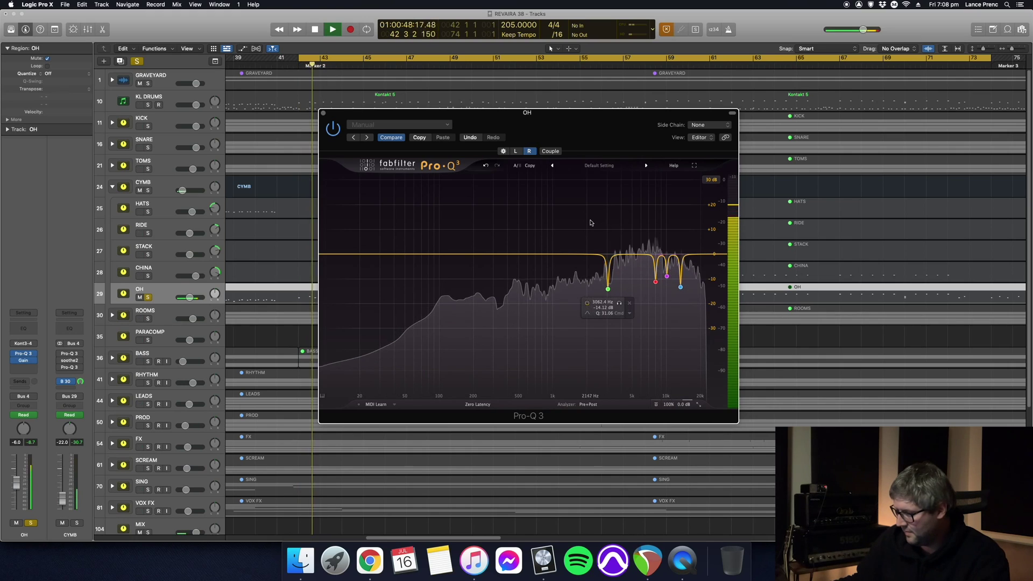
key("space")
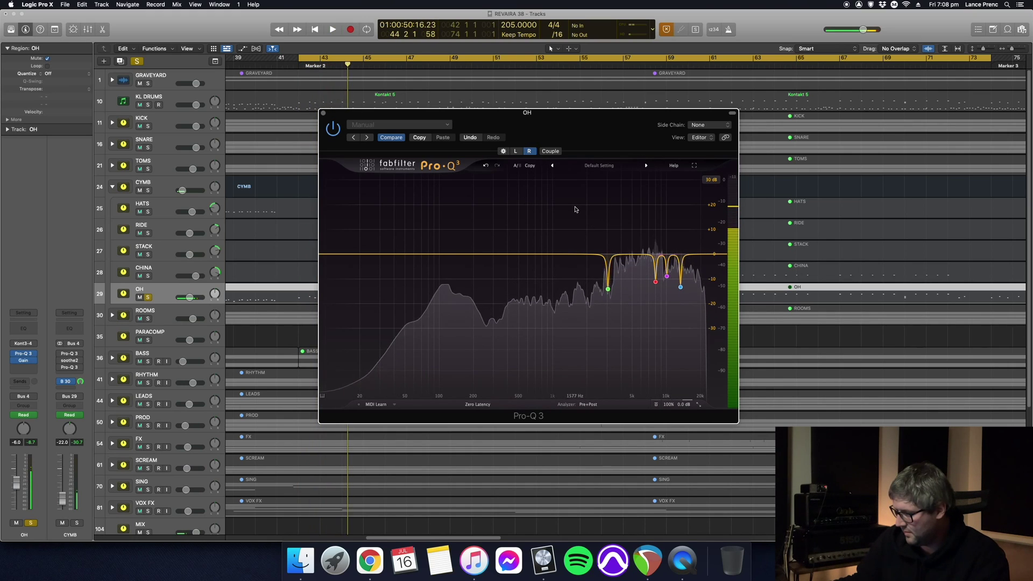
Compare the right channel with its four EQ bands bypassed, re-enable them, and close OH's Pro-Q 3 from the left-channel view
left_click(546, 354)
key("space")
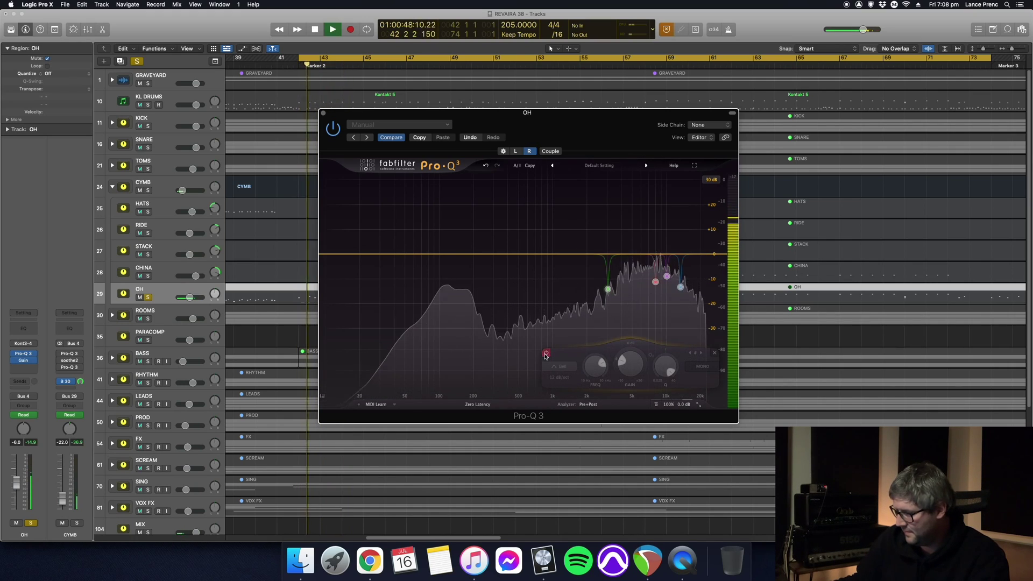
key("space")
left_click_drag(564, 227, 741, 335)
left_click(546, 352)
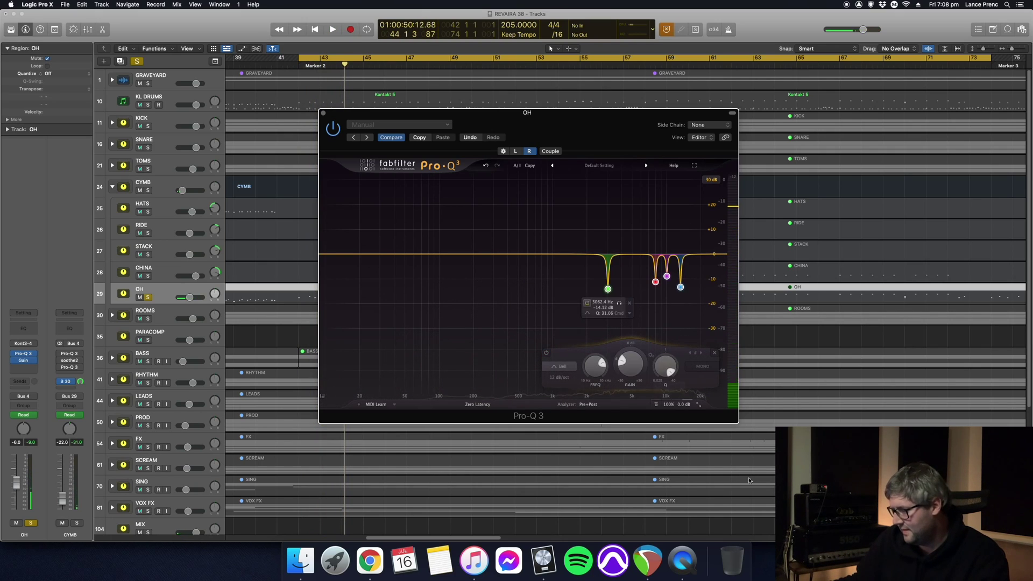
left_click(515, 153)
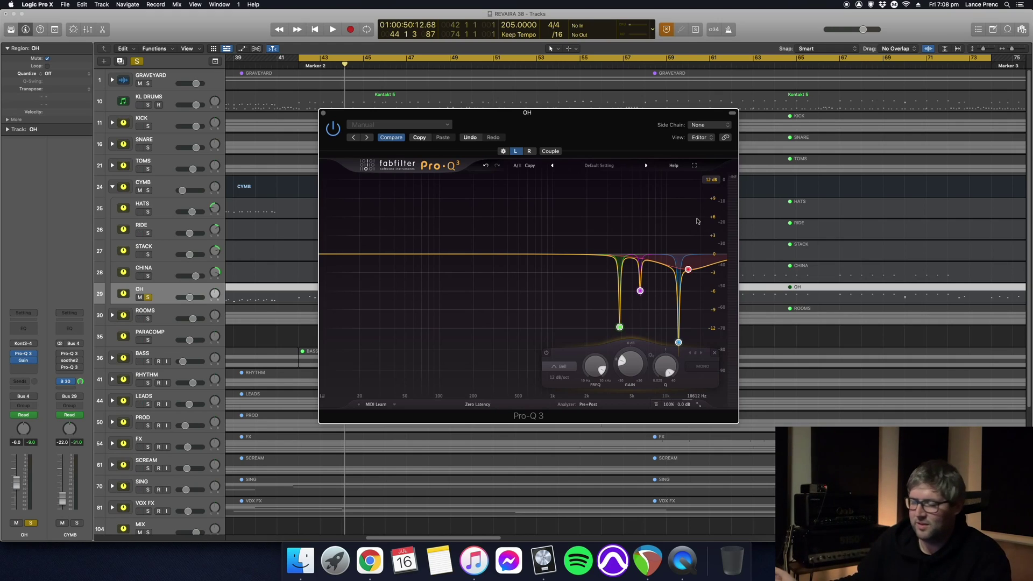
left_click(323, 114)
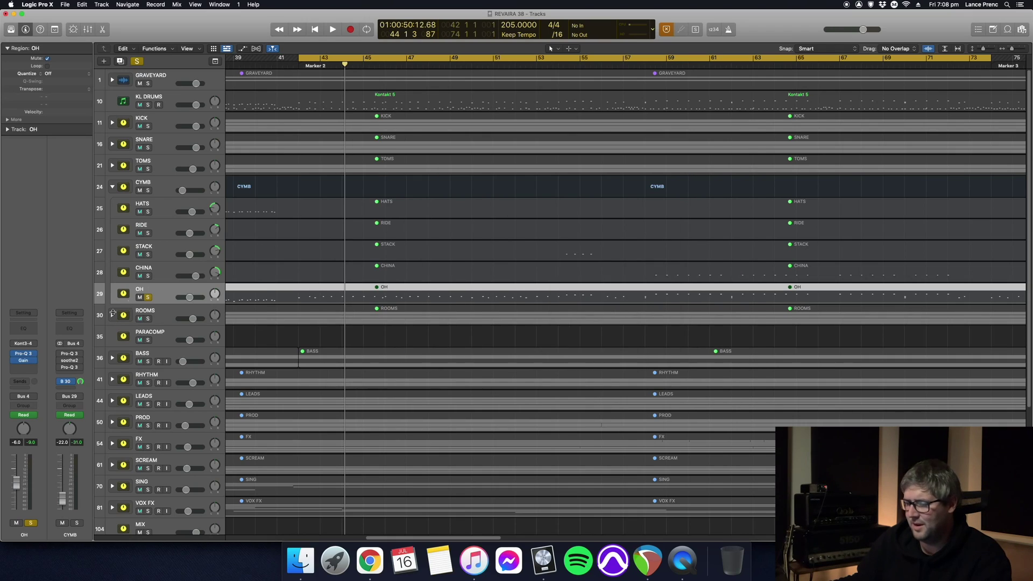
Switch the solo from OH to the CYMB bus, then enable and open its first Pro-Q 3
left_click(166, 189)
left_click(148, 297)
right_click(23, 340)
left_click(3, 338)
left_click(23, 340, "alt")
left_click(23, 341)
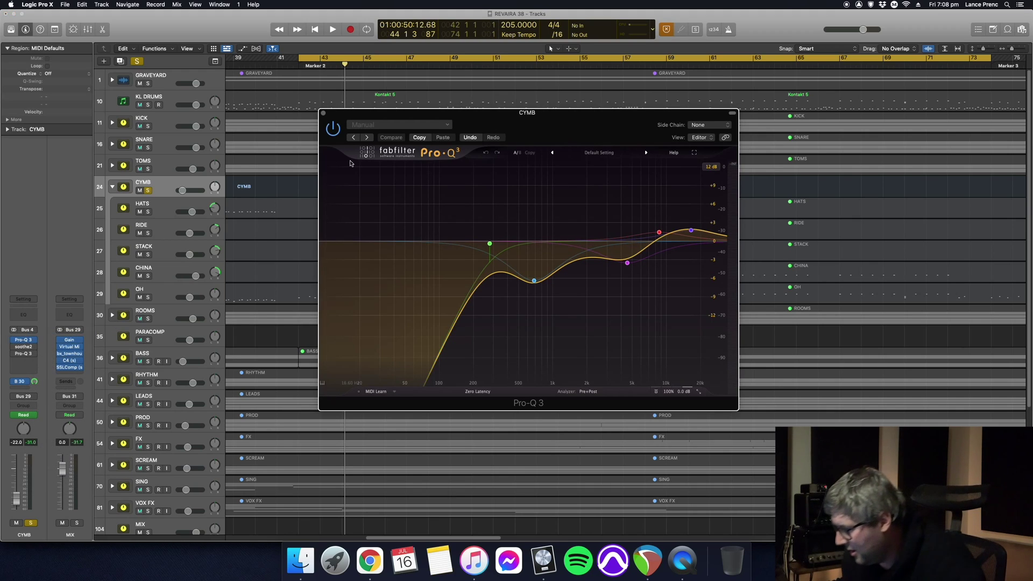
Play the cymbals from bar 42 with the first Pro-Q 3 active and globally bypassed, re-enable it and close its window
key("space")
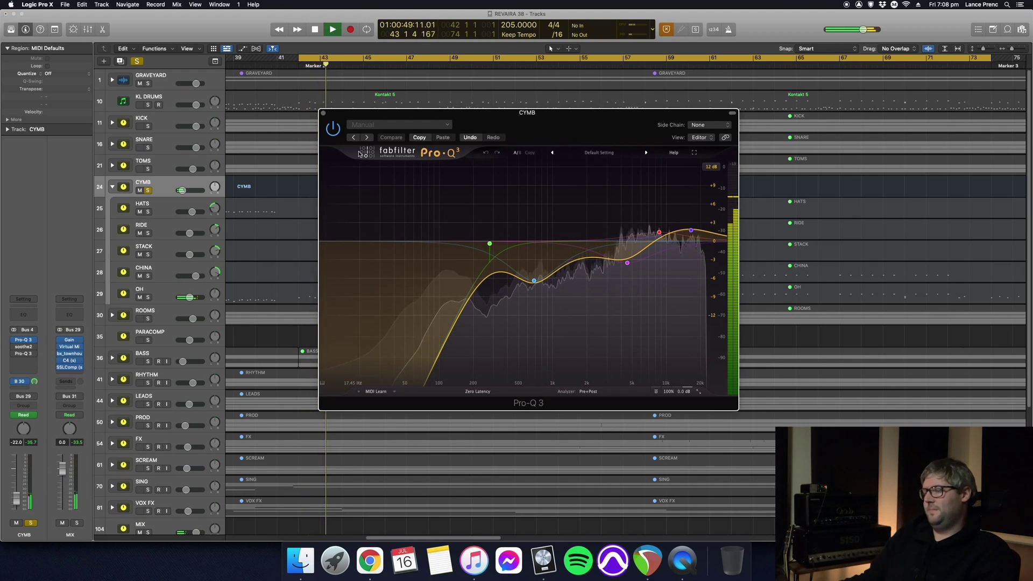
key("space")
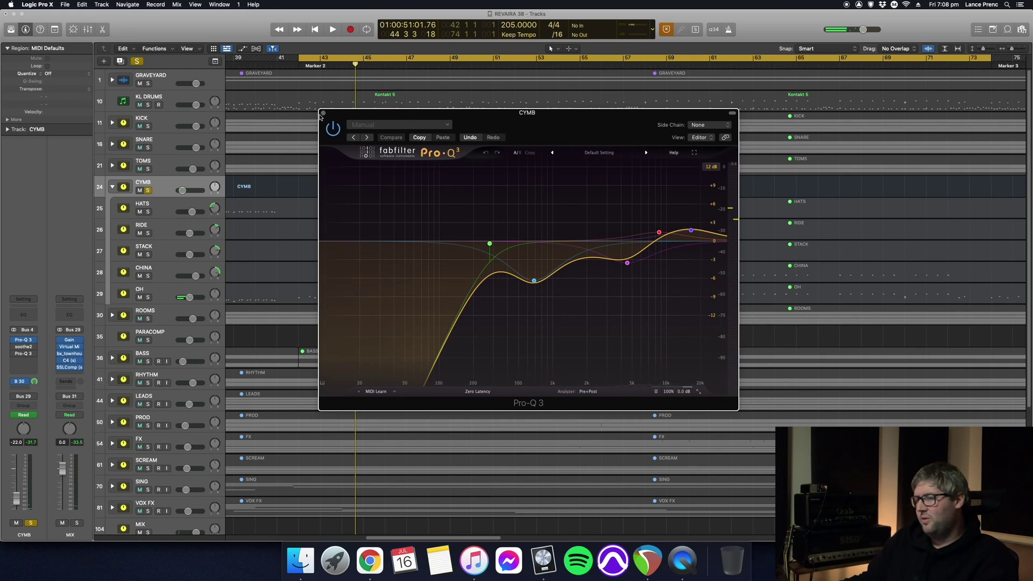
left_click(657, 392)
key("space")
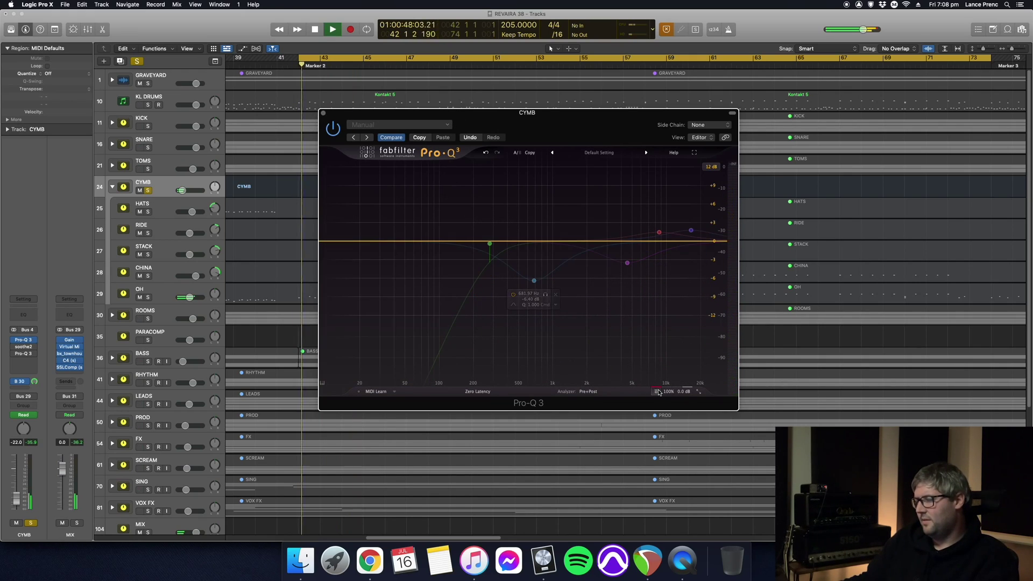
key("space")
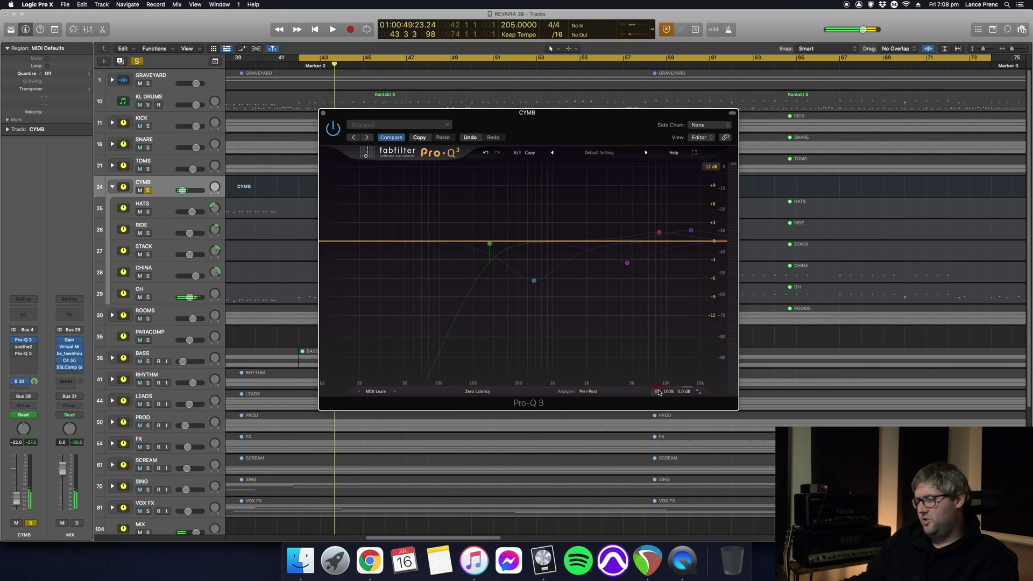
left_click(657, 392)
left_click(323, 113)
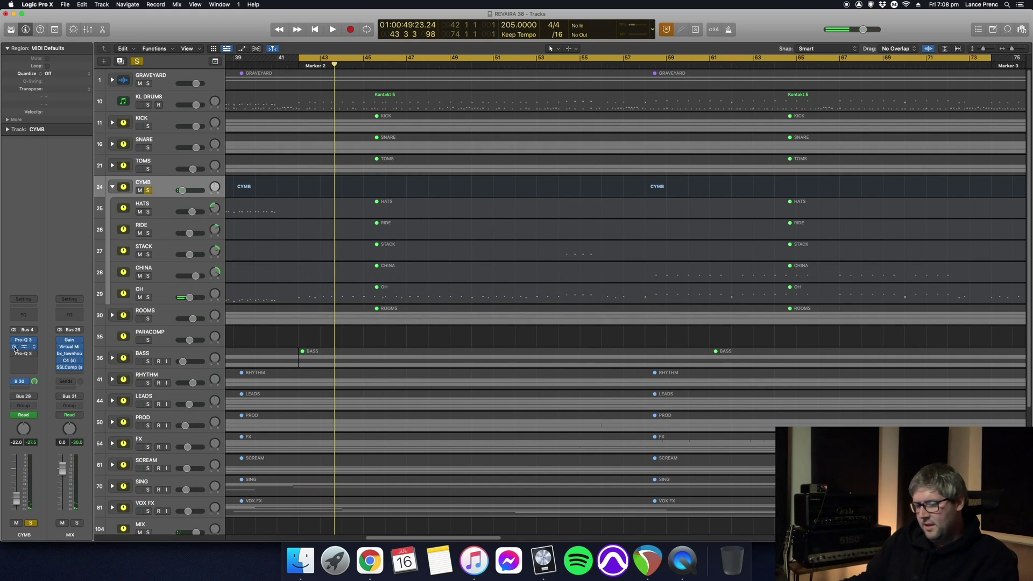
Enable and open soothe2 on CYMB, replay the cymbals through its Cymbal smooth preset, and close its window
left_click(24, 347)
key("space")
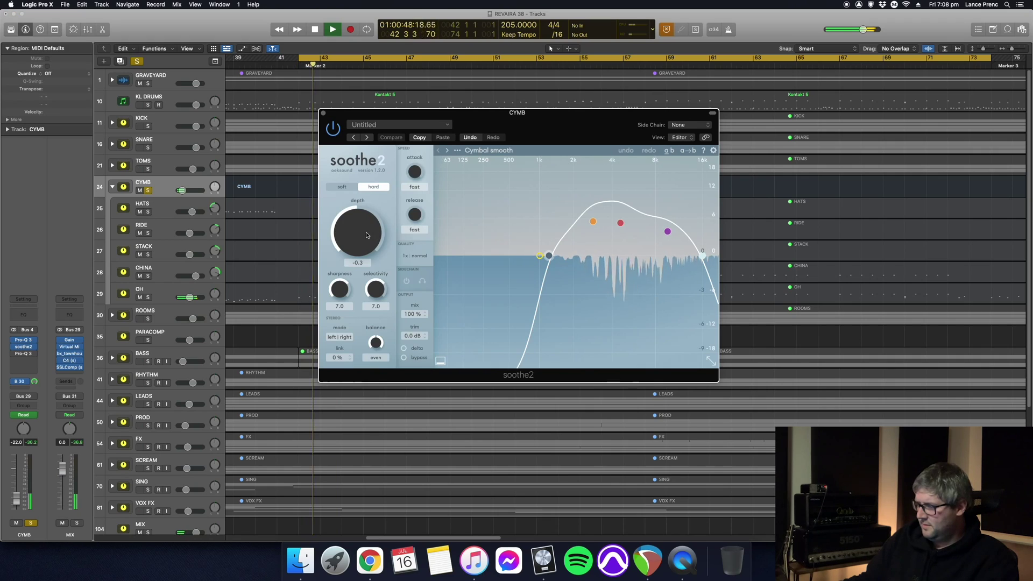
key("space")
key("space")
key("space")
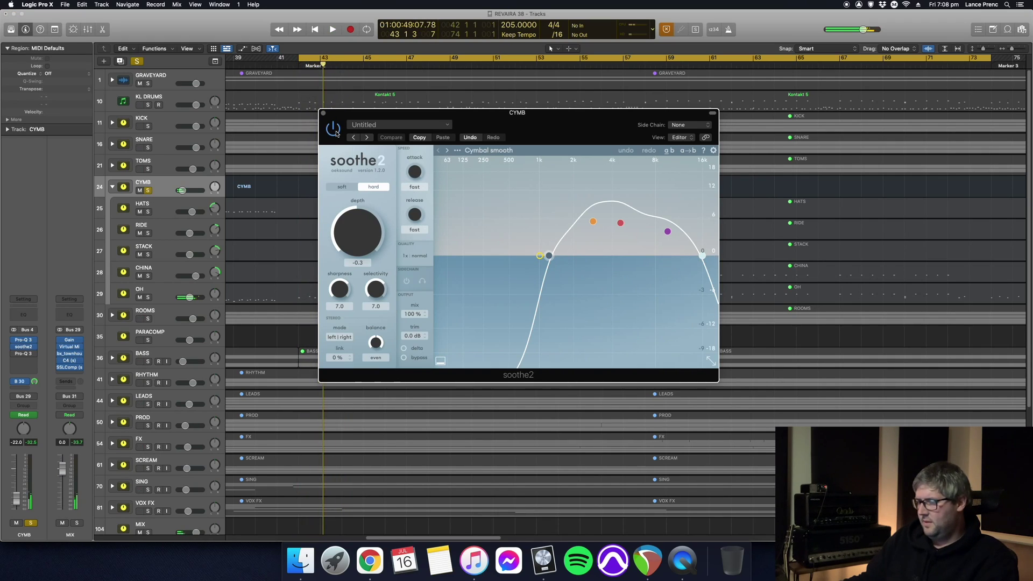
key("space")
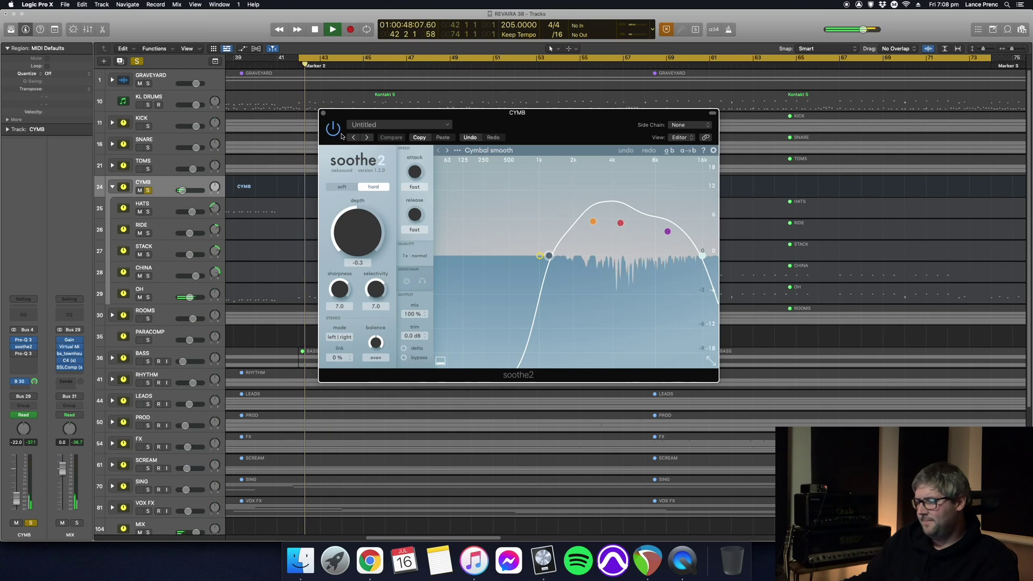
left_click(323, 114)
Enable and open the second Pro-Q 3 on CYMB and play the cymbals, toggling its global bypass to compare
left_click(29, 352)
key("Escape")
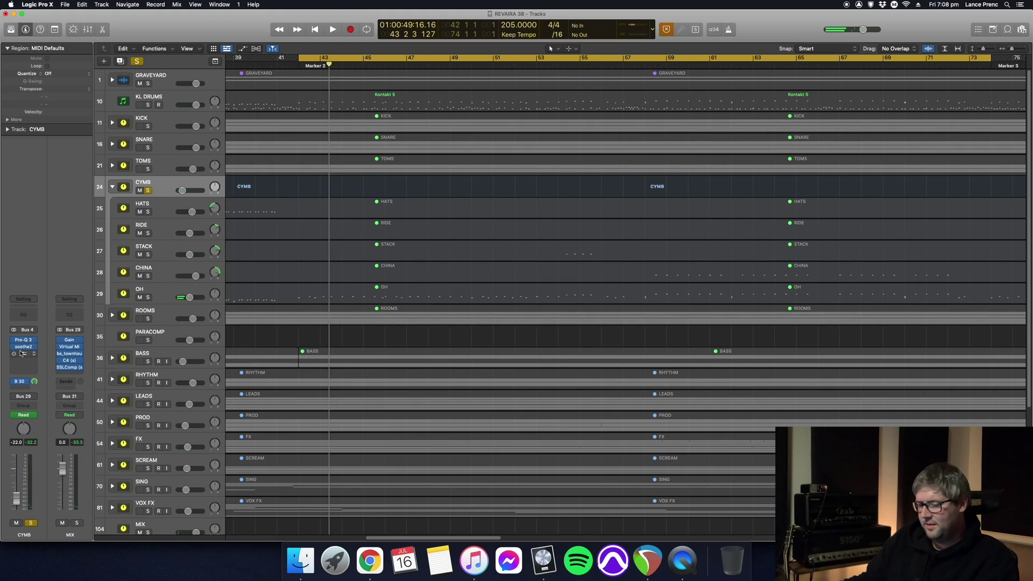
left_click(23, 354)
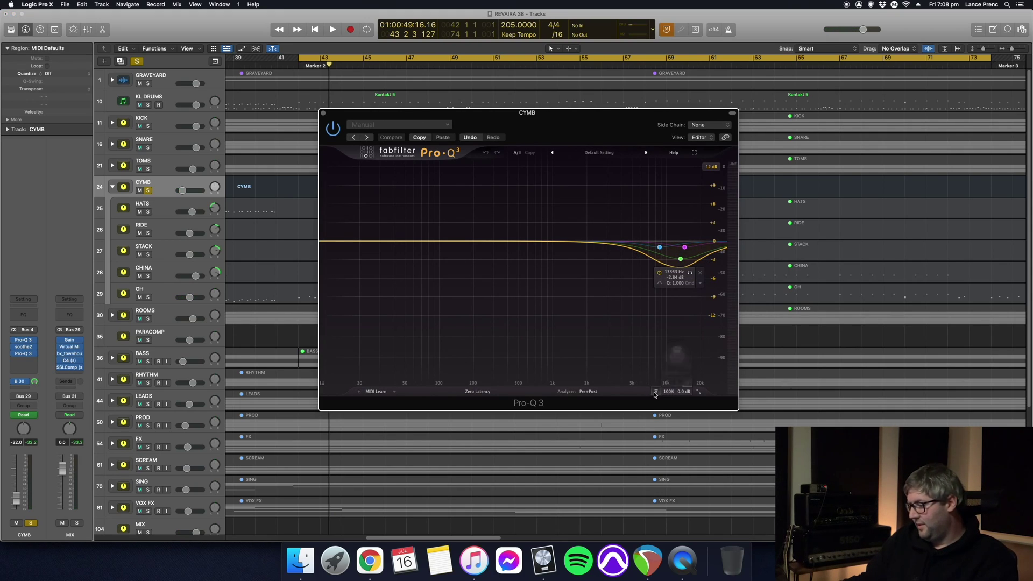
key("space")
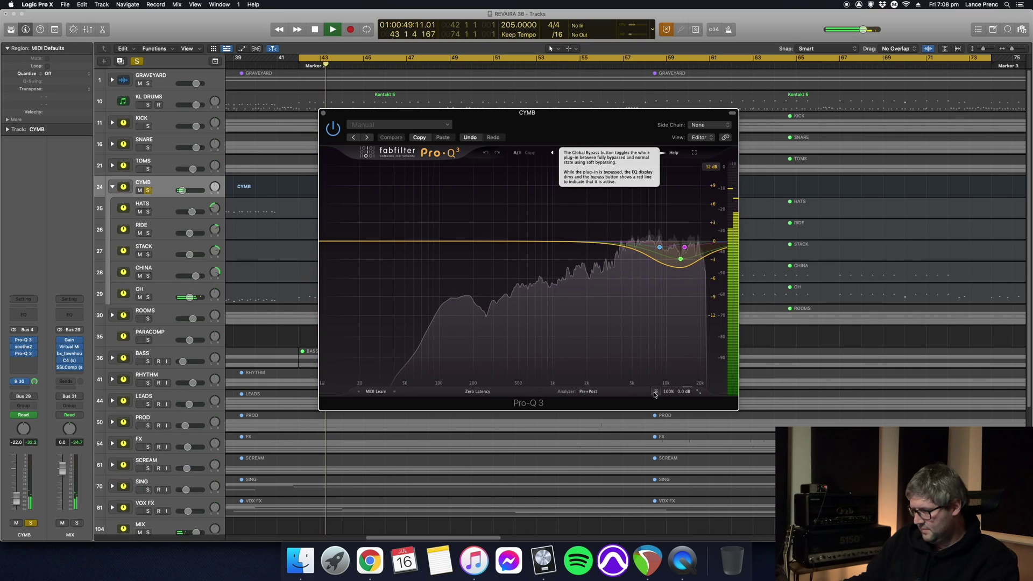
left_click(654, 393)
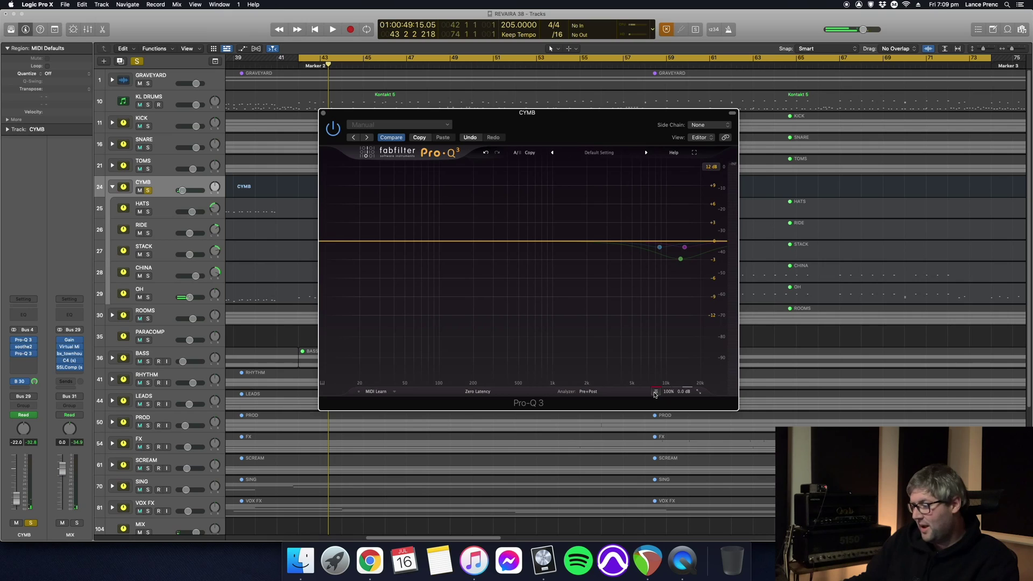
left_click(654, 393)
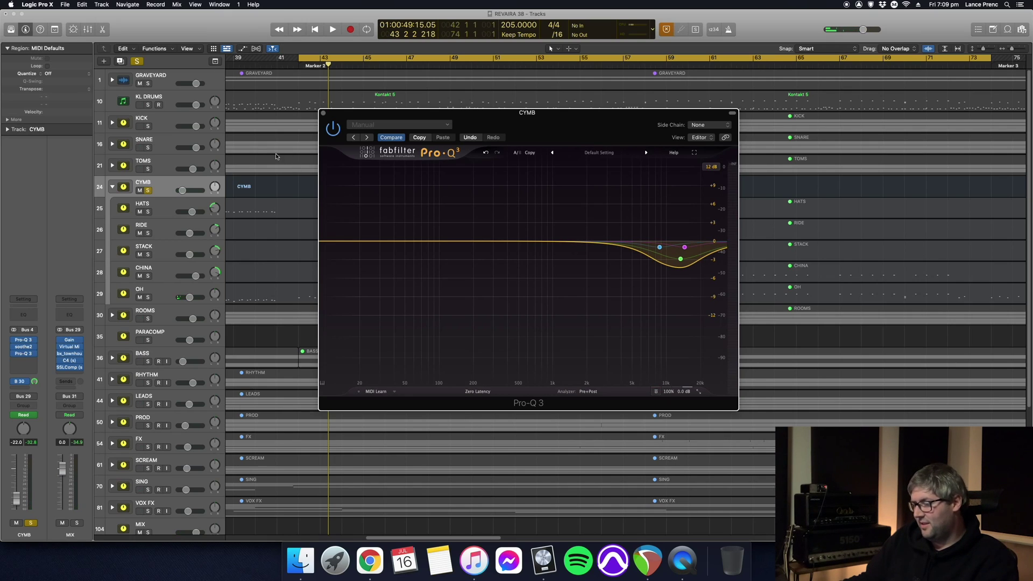
Unsolo CYMB and play the full mix with its second Pro-Q 3 active and bypassed, leaving the EQ enabled
left_click(148, 190)
key("space")
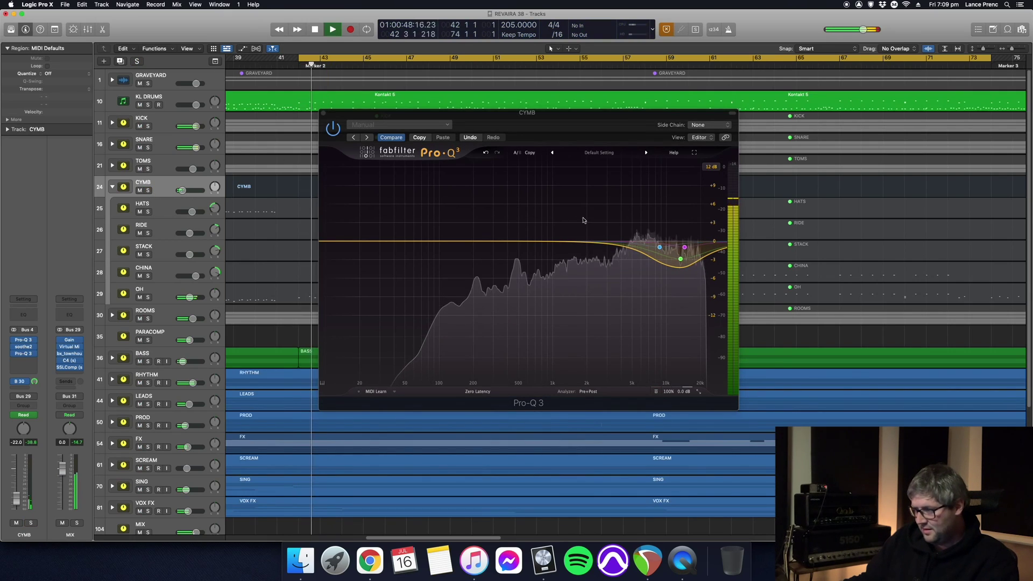
left_click(654, 393)
key("comma")
key("comma")
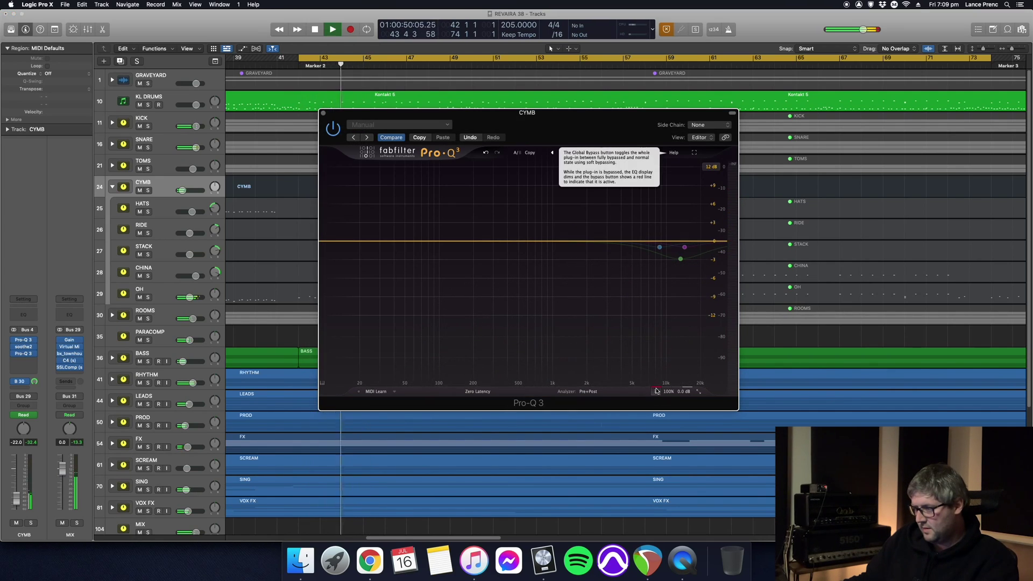
key("space")
left_click(656, 391)
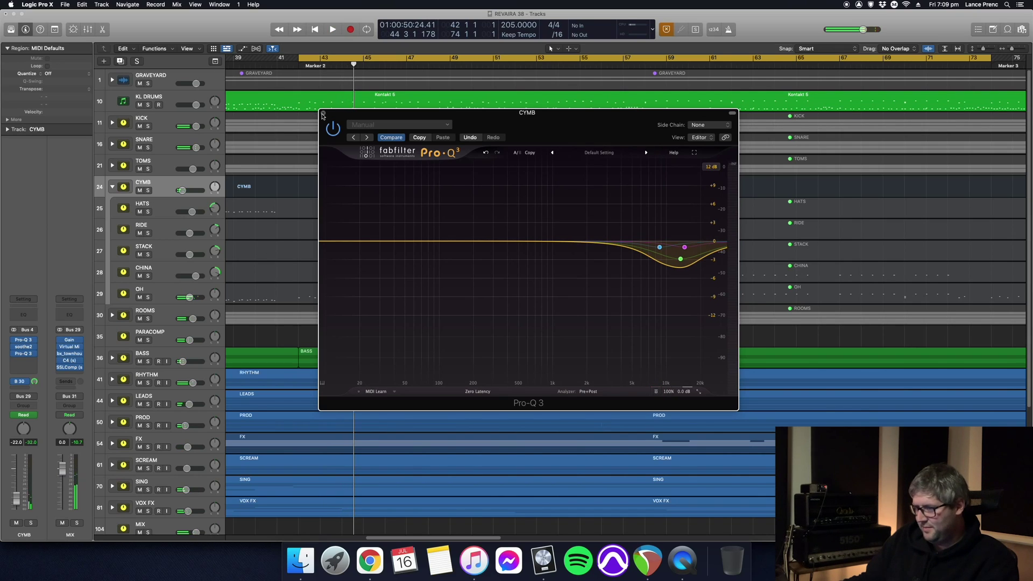
Close CYMB's Pro-Q 3 and show the MIX PARA channel strip fed by its Bus 30 send
left_click(323, 113)
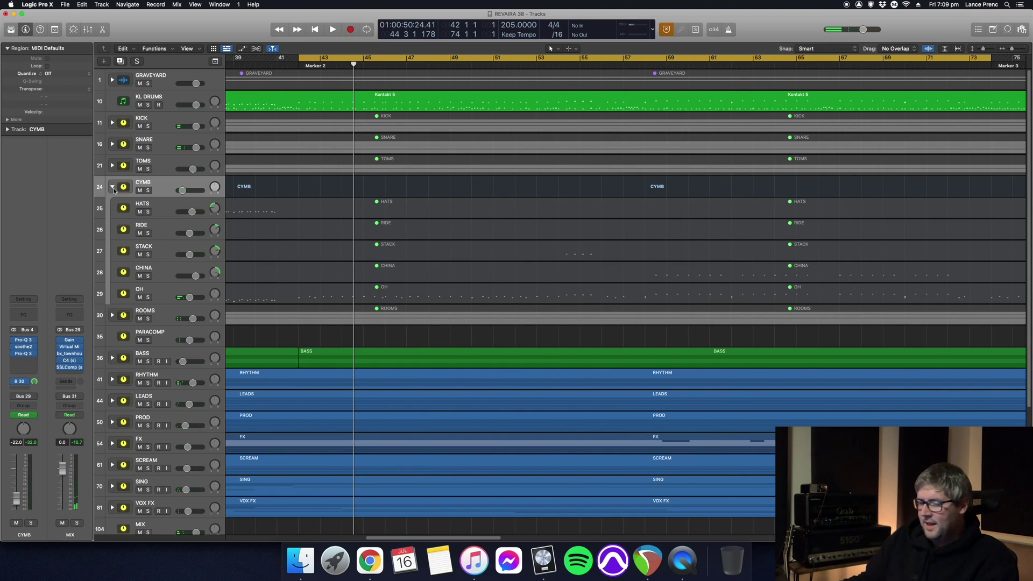
left_click(35, 382)
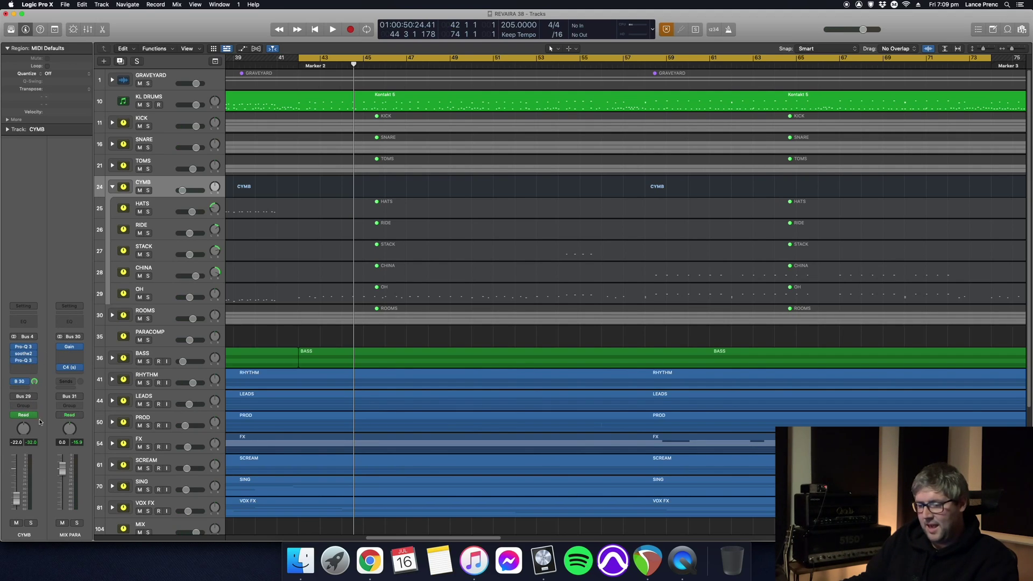
Collapse the CYMB stack, expand the ROOMS stack and select its K ROOM track
scroll(242, 269, "down", 3)
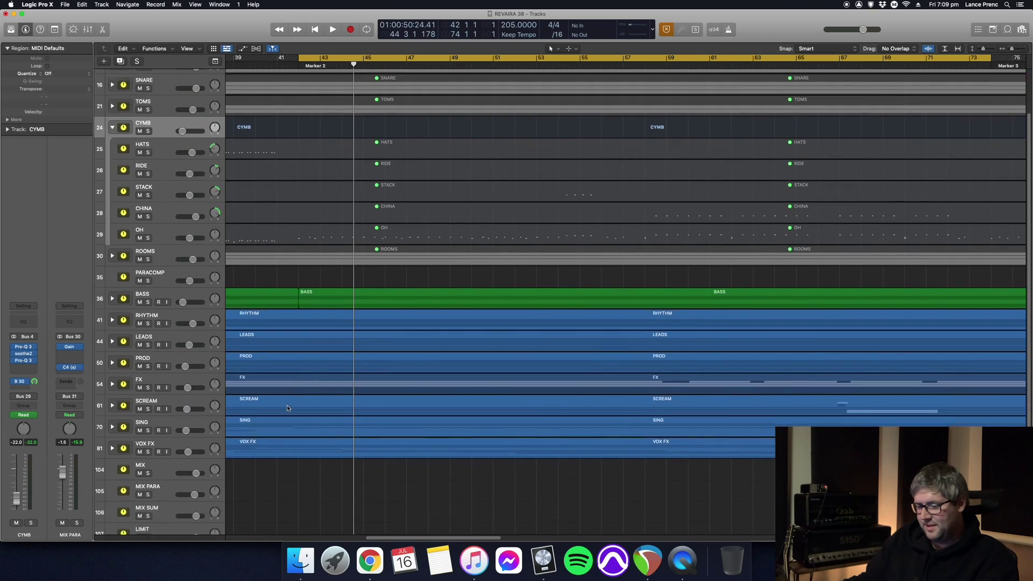
scroll(249, 209, "up", 3)
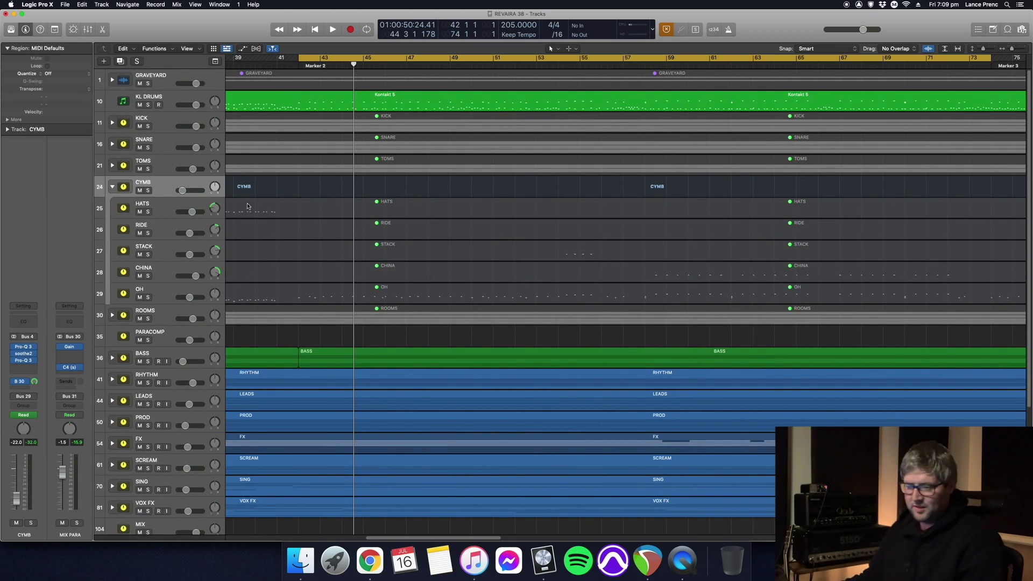
left_click(111, 187)
left_click(122, 208)
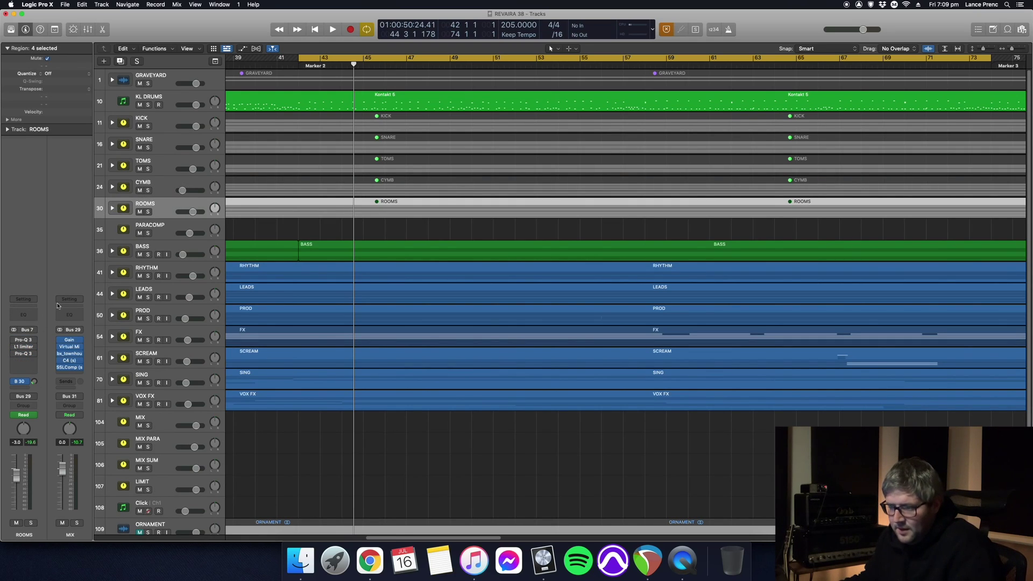
left_click(113, 209)
left_click(167, 224)
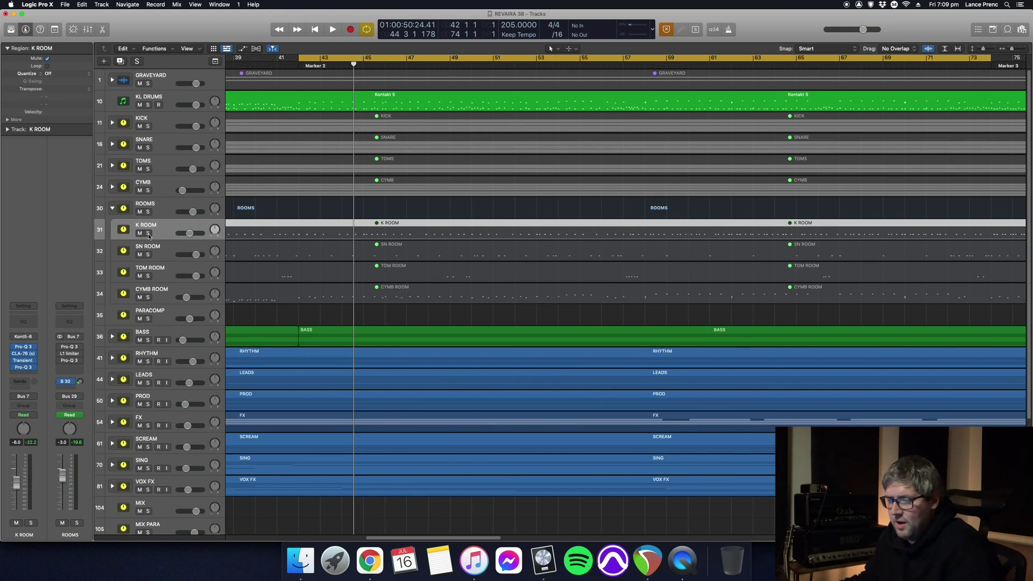
Open the Kontakt instrument on KL DRUMS to show the Kinglake Drums mixer's room mic controls, and close it
left_click(169, 101)
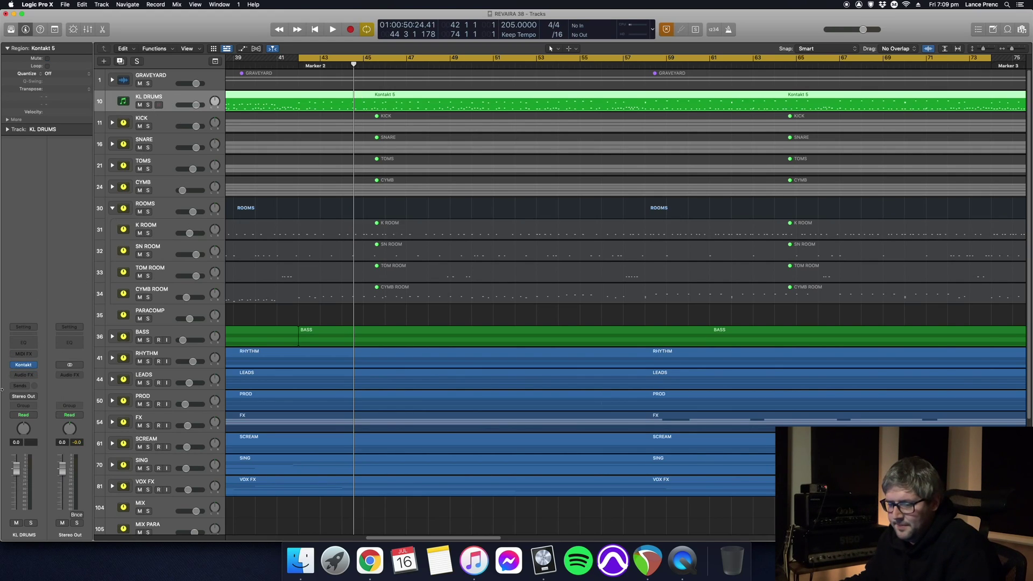
left_click(23, 366)
left_click(354, 152)
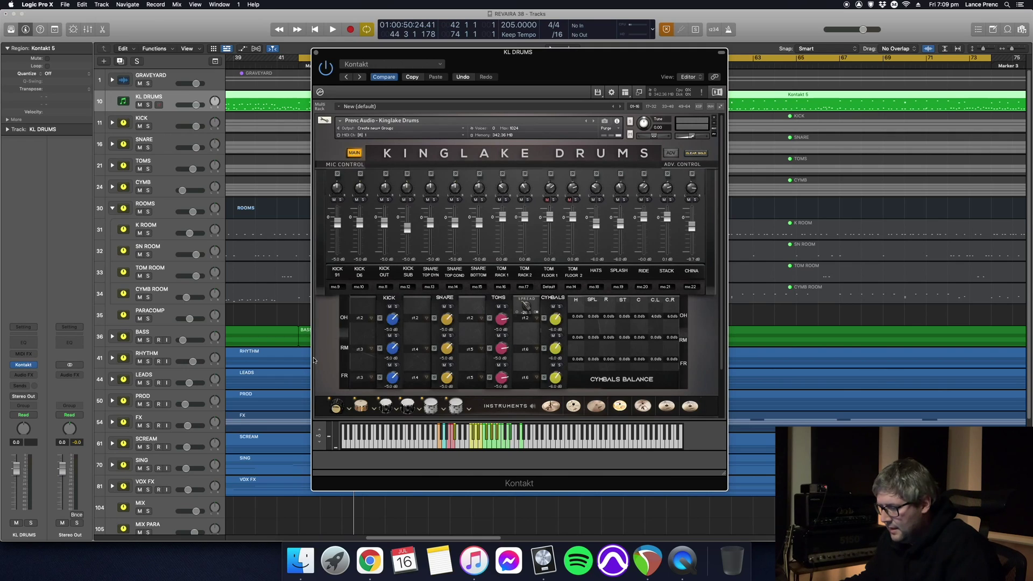
left_click(316, 52)
Solo K ROOM and play the kick room with all of its inserts bypassed
left_click(148, 233)
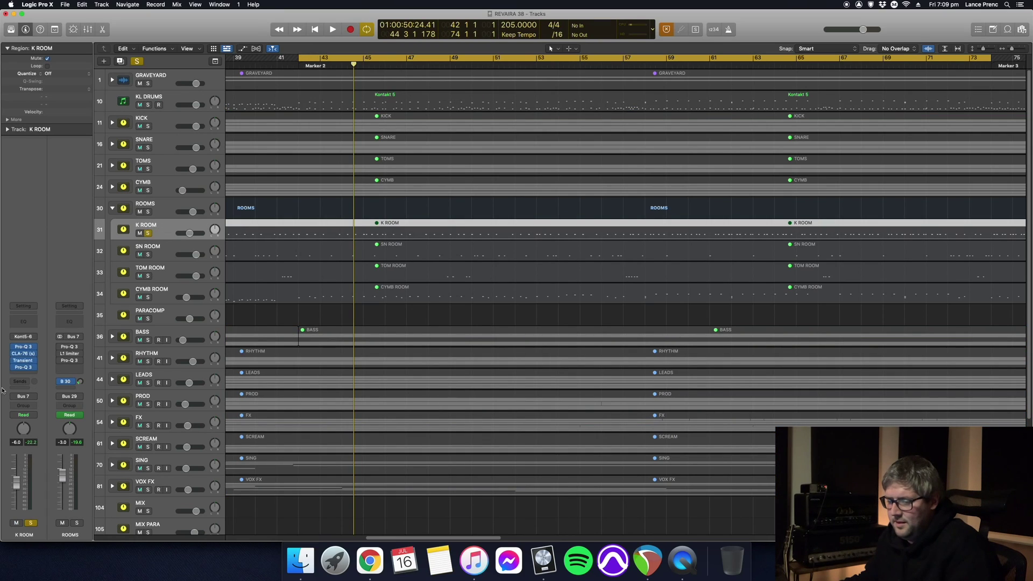
key("space")
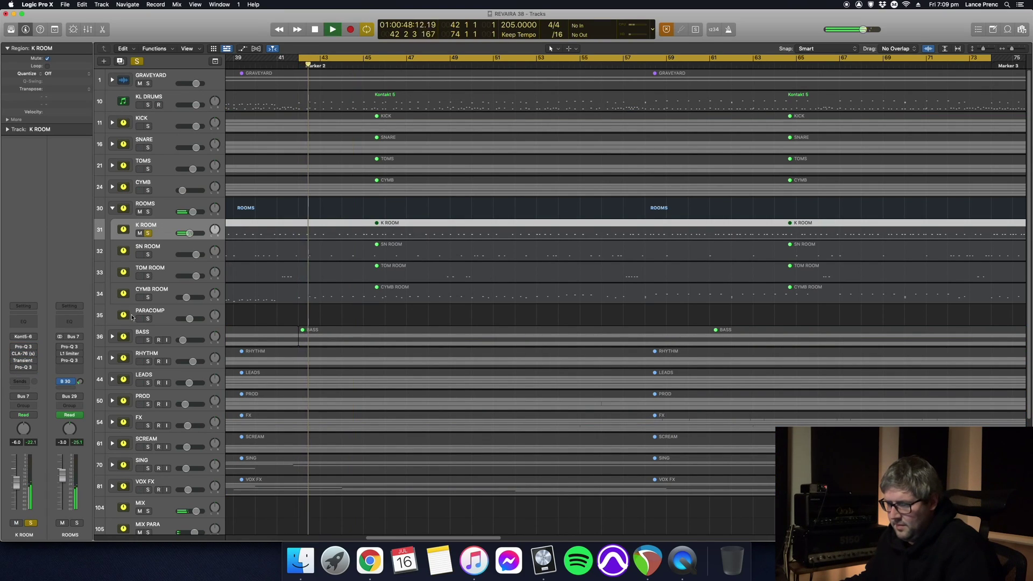
key("space")
Enable and open the first Pro-Q 3 on K ROOM and play the kick room through it
left_click(24, 347)
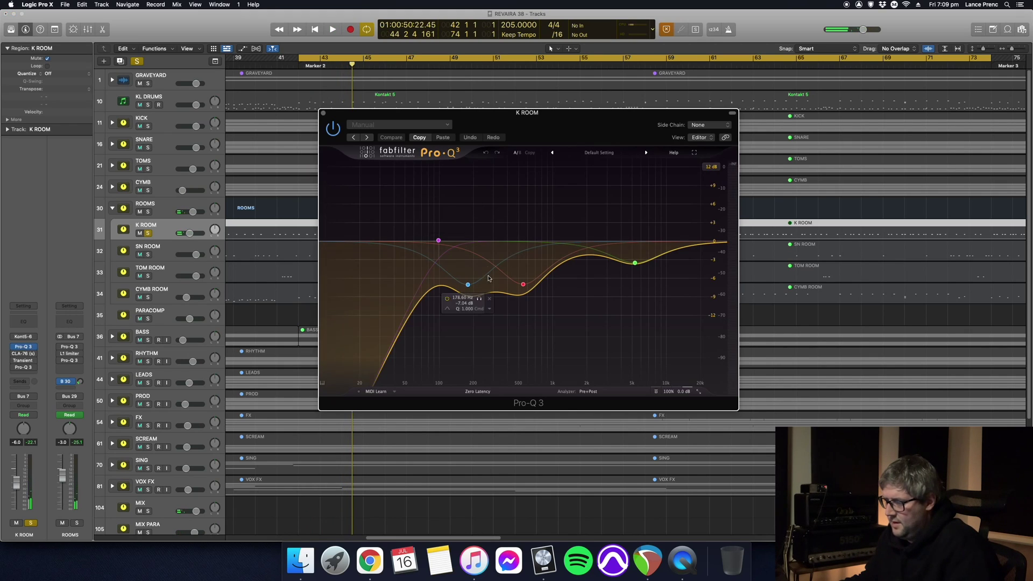
key("space")
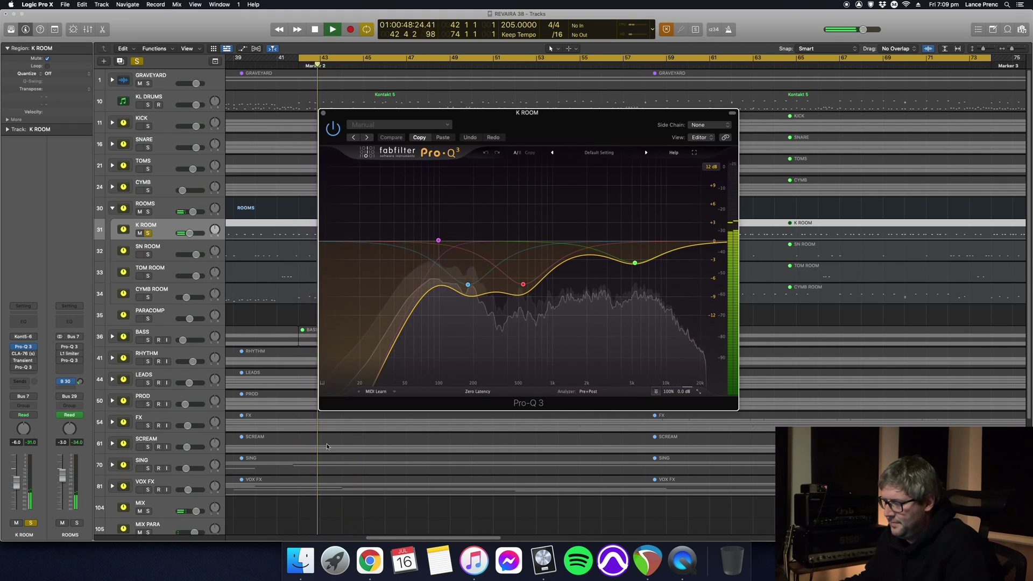
key("space")
Enable and open the CLA-76 compressor on K ROOM and replay the kick room
left_click(23, 353)
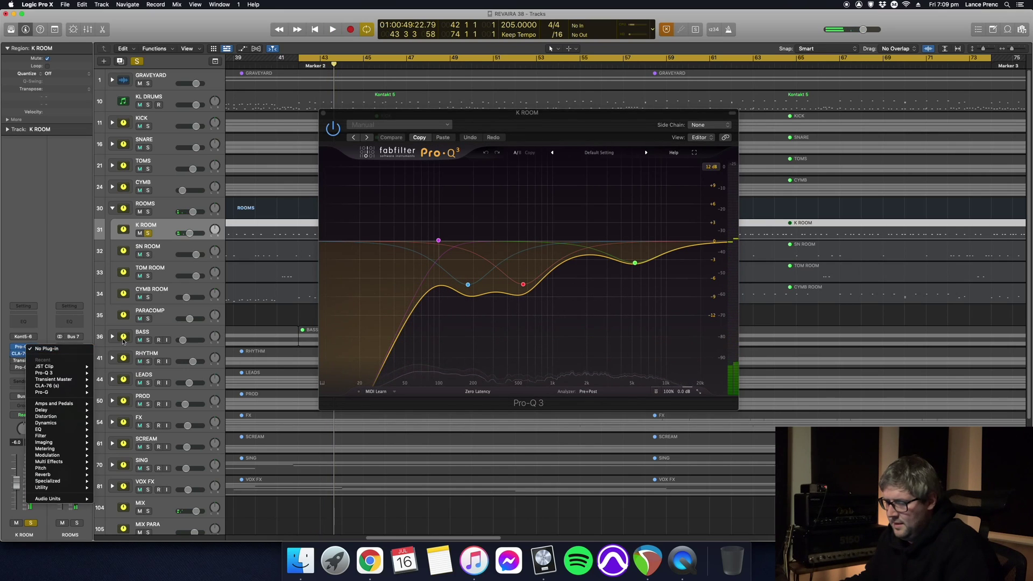
key("space")
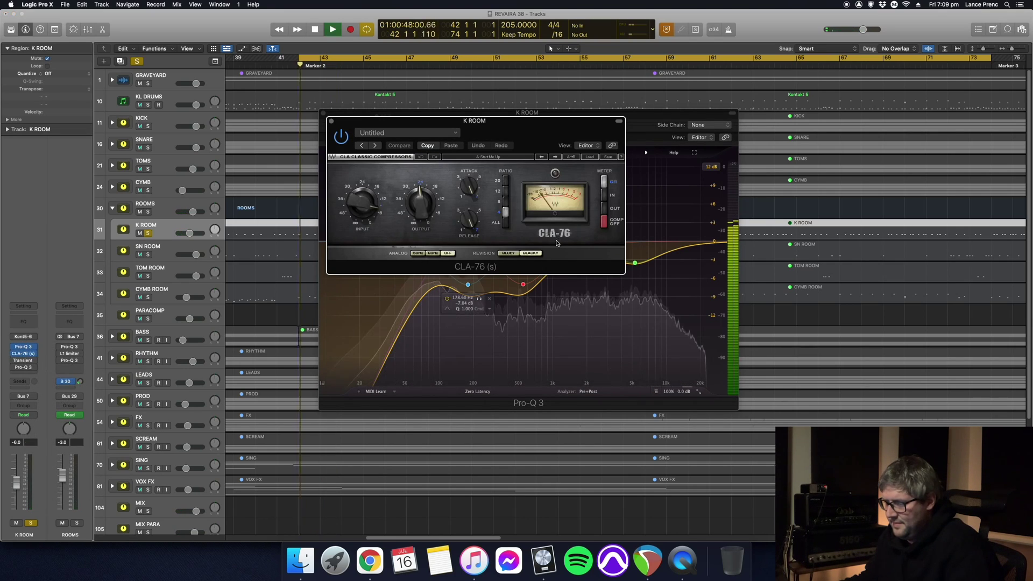
key("space")
Enable and open Transient Master on K ROOM, point out its Sustain setting and replay the kick room
left_click(22, 360)
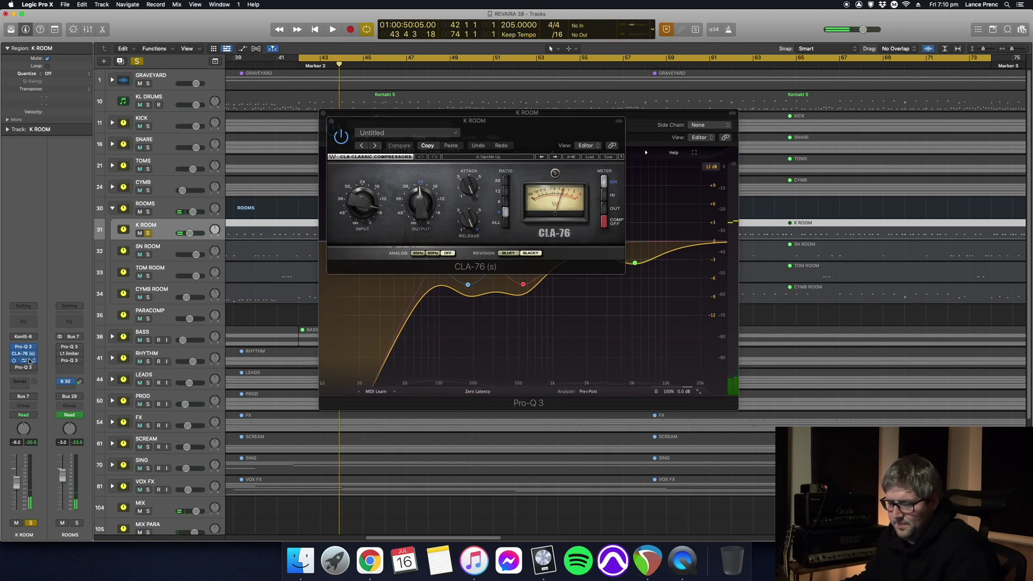
mouse_move(504, 211)
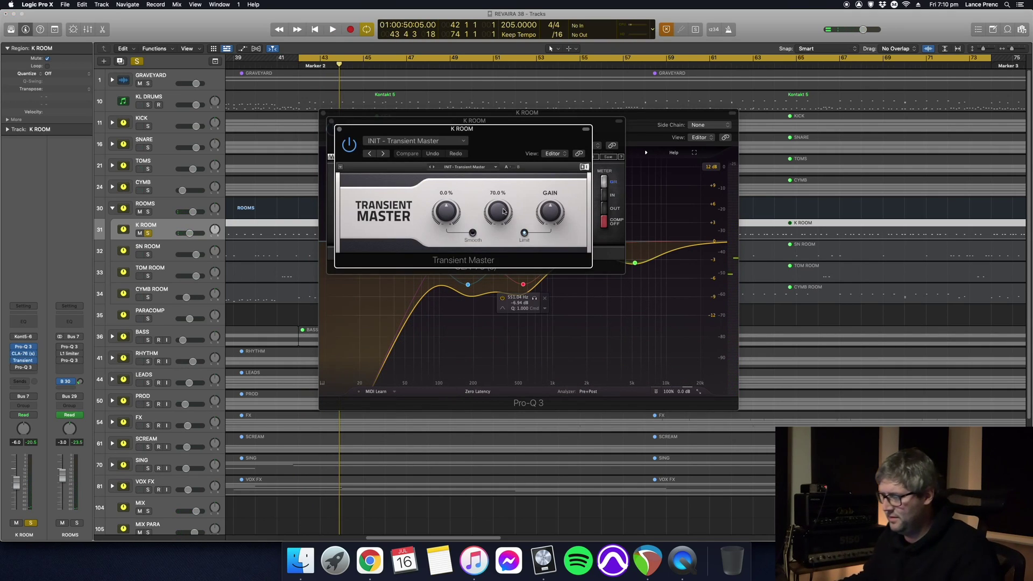
key("space")
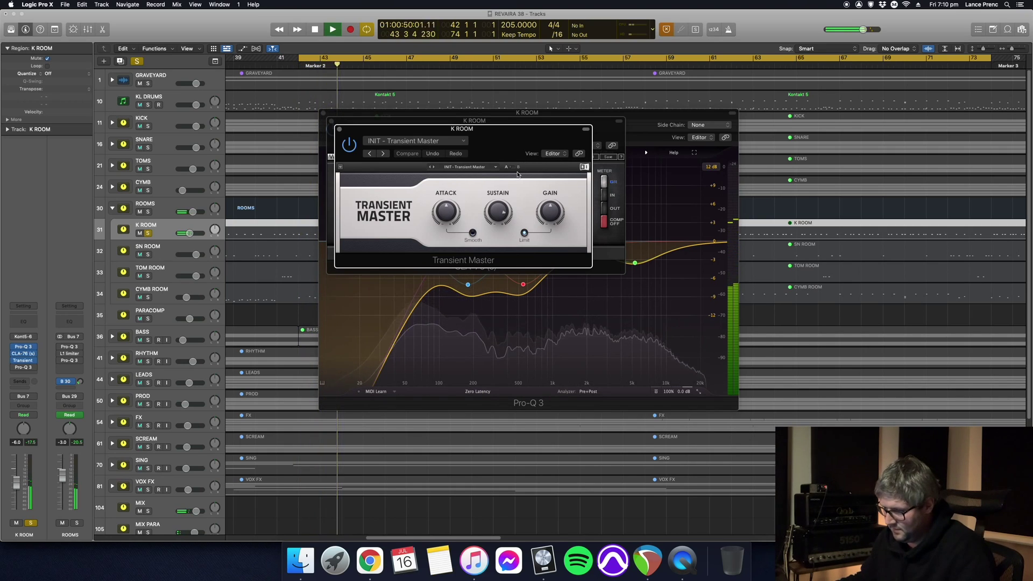
key("space")
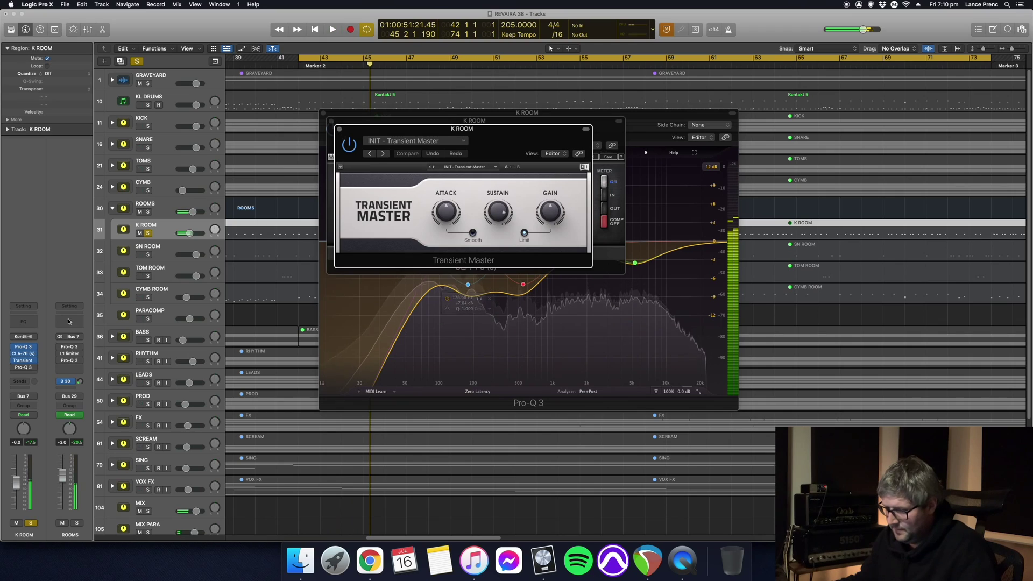
Enable and open the second Pro-Q 3 on K ROOM, replay the kick room, and close all its plug-in windows
left_click(25, 368)
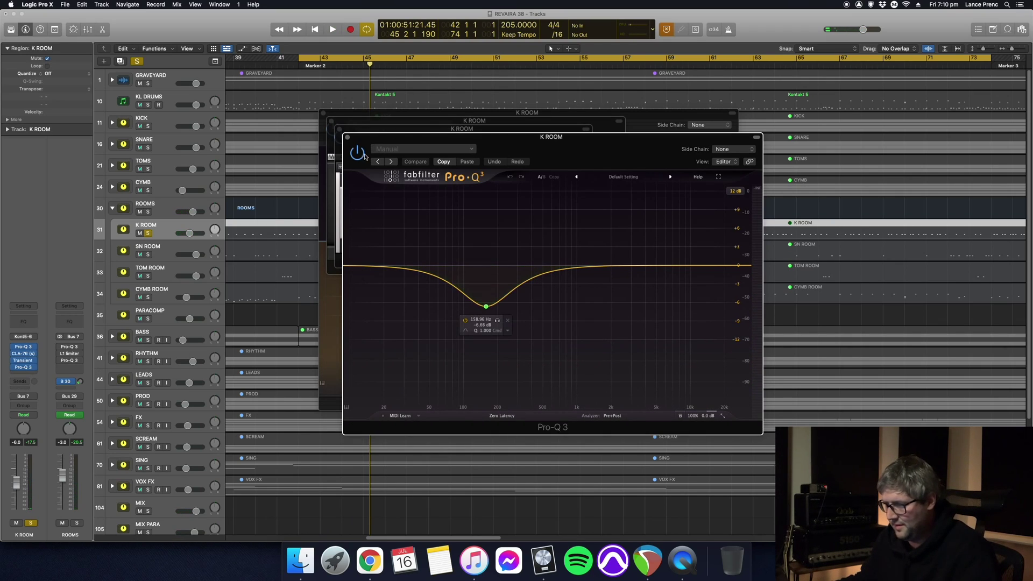
key("space")
key("space")
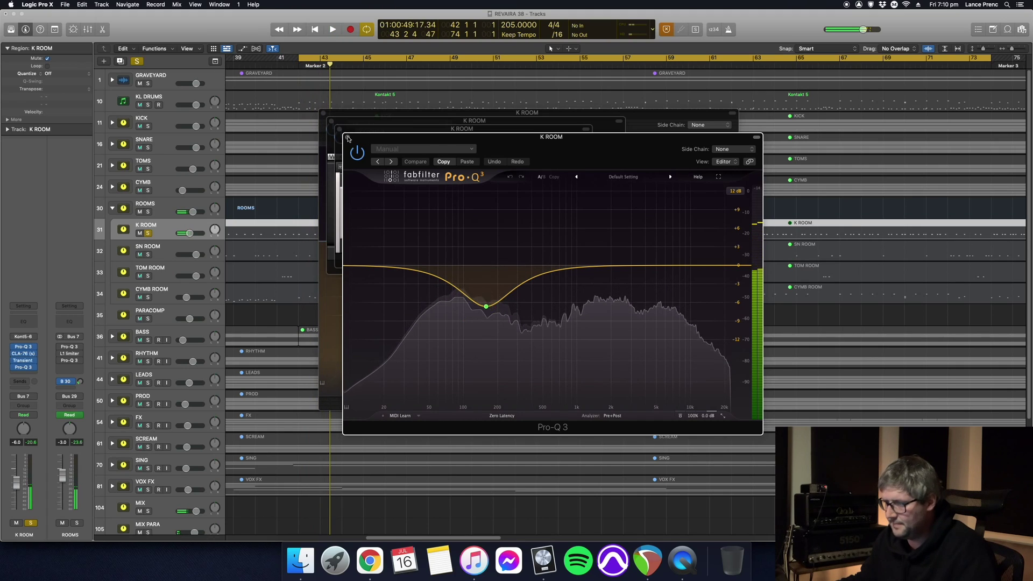
left_click(348, 139)
left_click(339, 129)
left_click(330, 121)
left_click(323, 114)
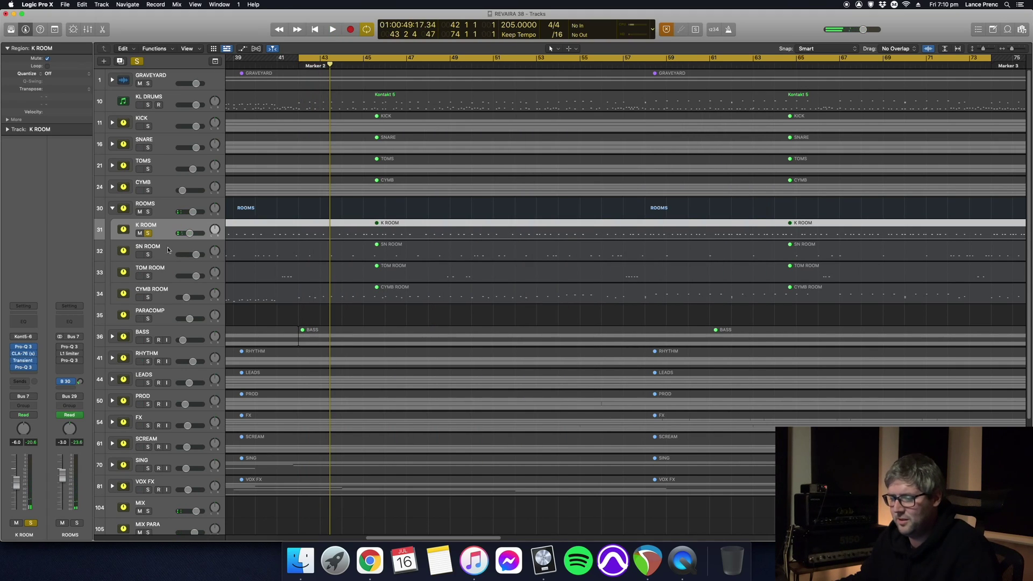
Solo SN ROOM instead of K ROOM, open its bypassed Pro-G, and play from around bar 55 with cycle mode off
left_click(150, 252)
left_click(149, 234)
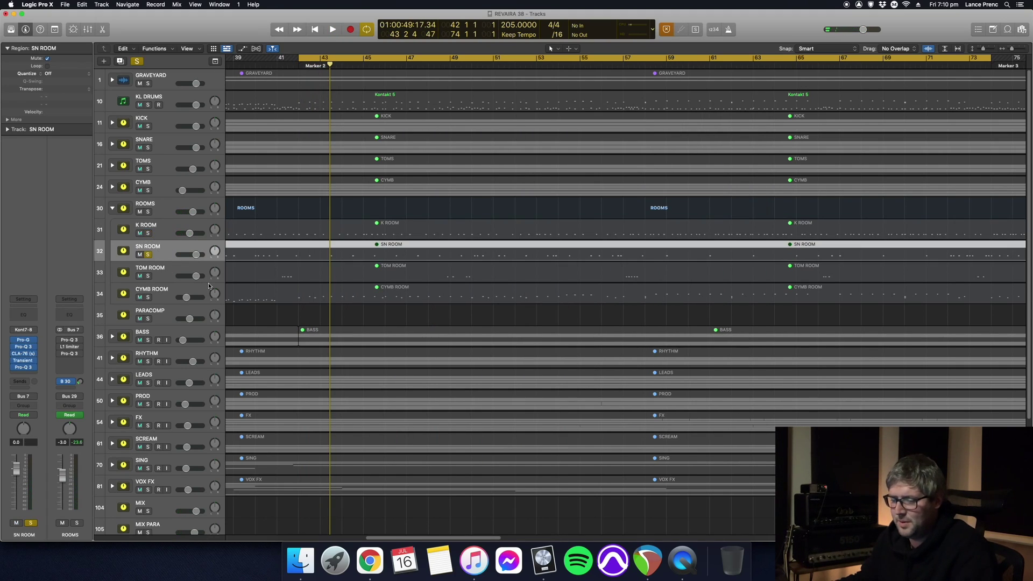
left_click(25, 342)
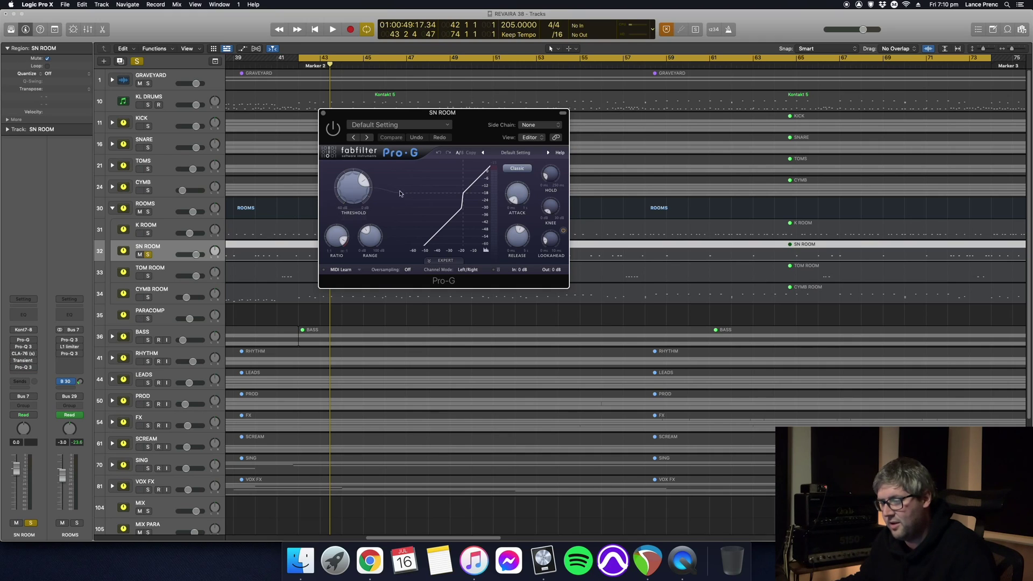
left_click(600, 313)
key("c")
key("space")
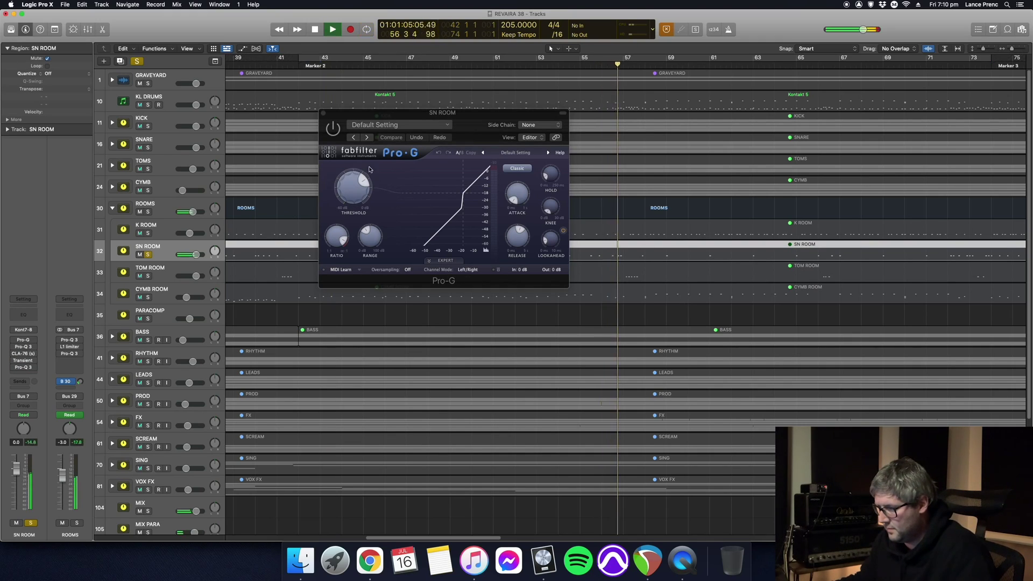
Replay the snare room from around bar 55 with Pro-G bypassed and then enabled, and close the gate's window
left_click(580, 316)
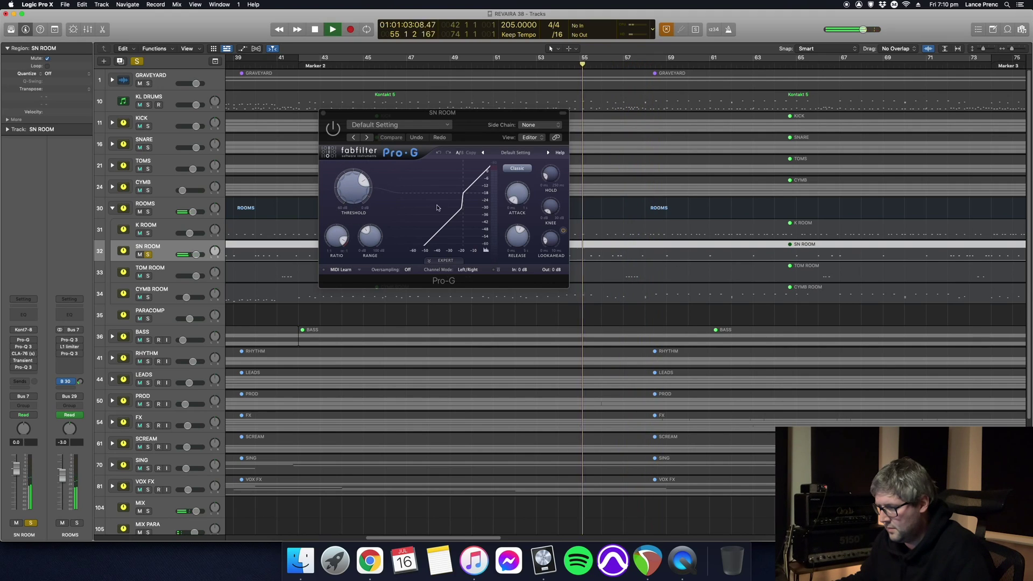
left_click(388, 168)
left_click(585, 318)
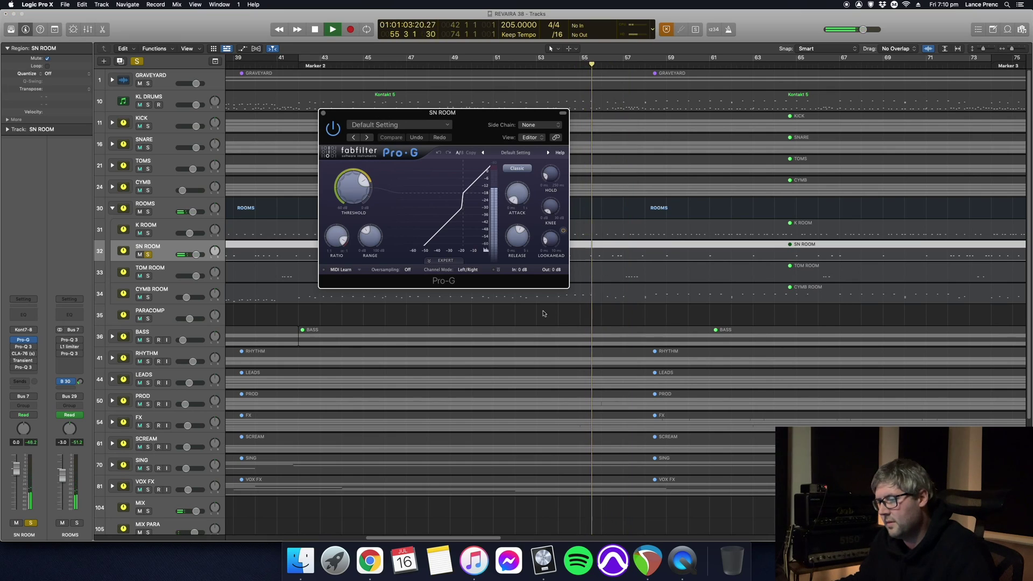
key("space")
left_click(323, 113)
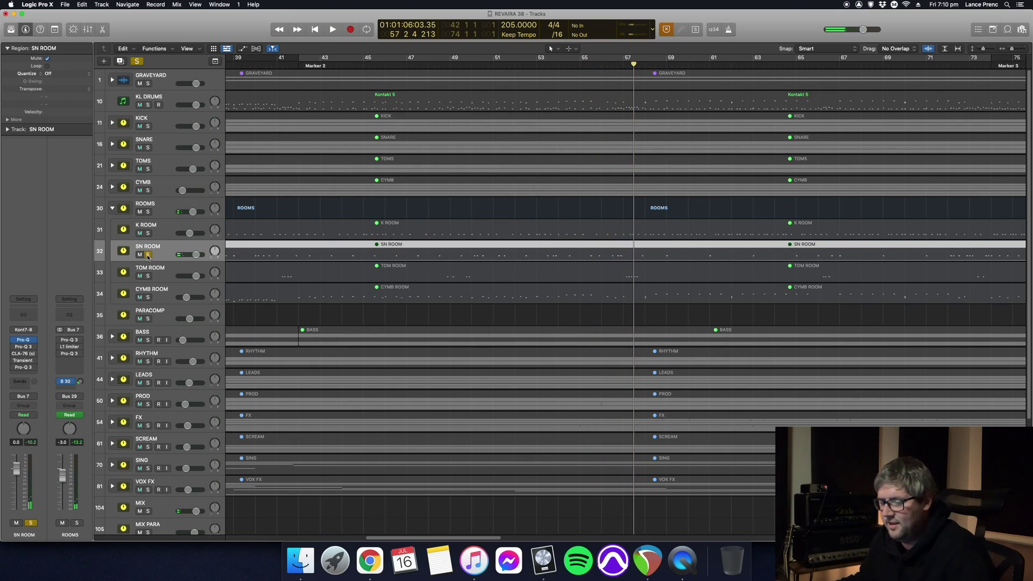
Turn cycle mode back on, enable and open the first Pro-Q 3 on SN ROOM, and play the snare room through it
left_click(448, 62)
key("space")
left_click(16, 347)
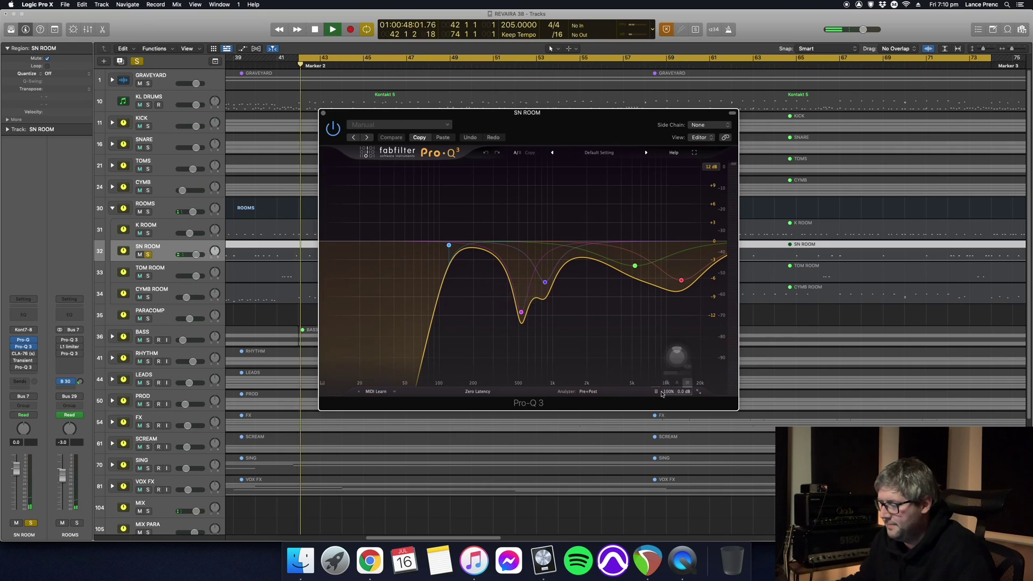
key("space")
key("space")
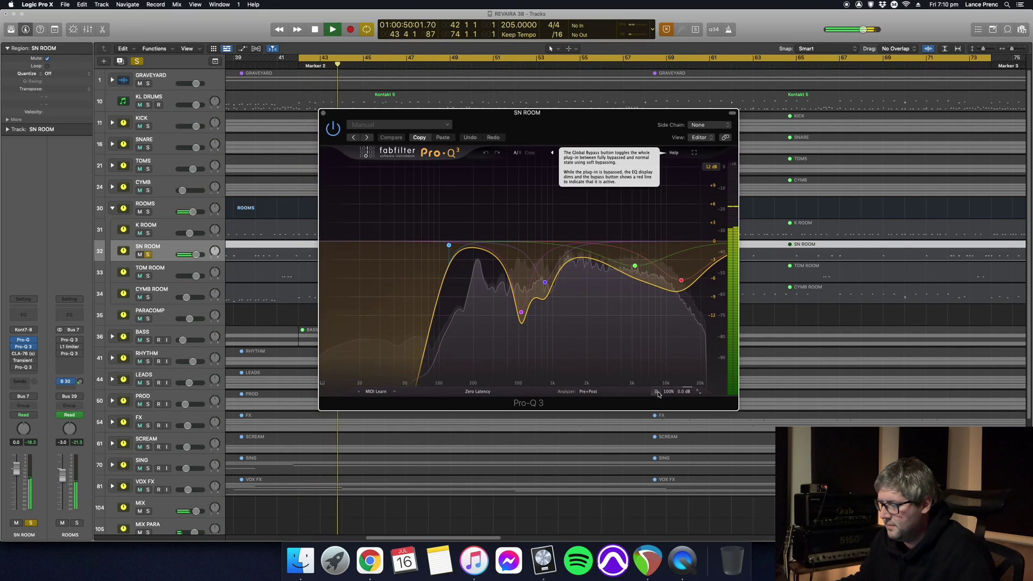
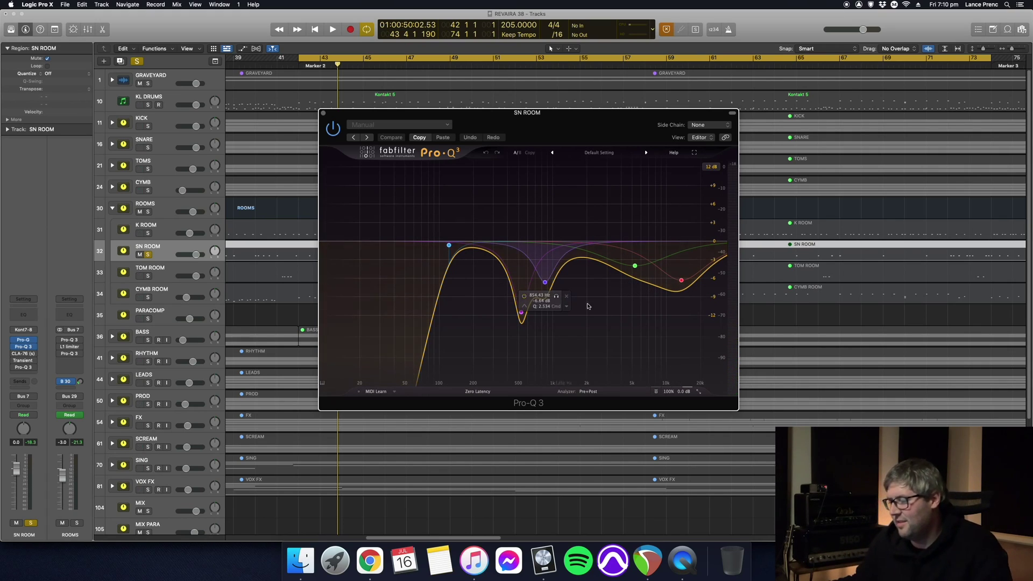
key("space")
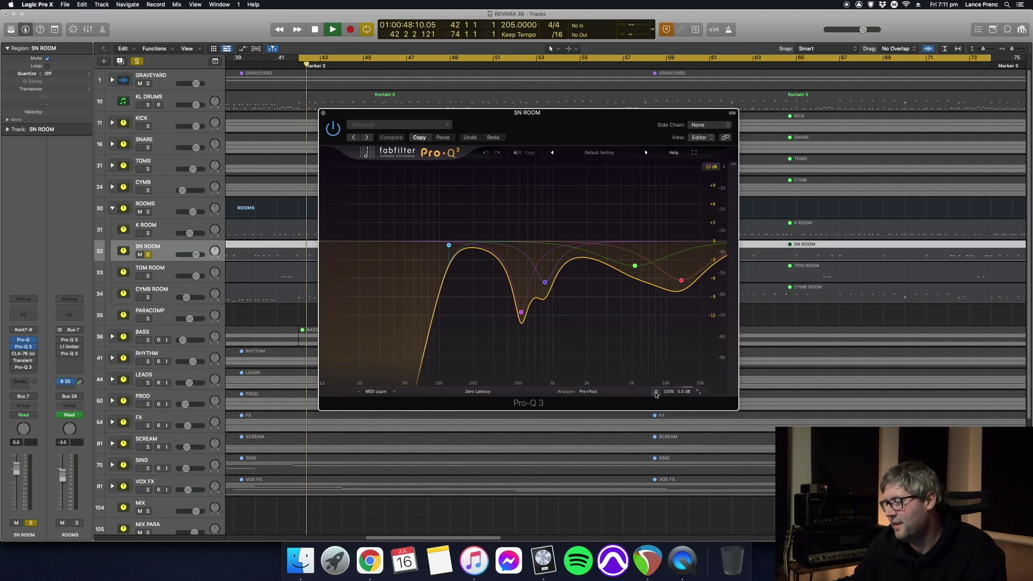
Enable and open the CLA-76 and Transient Master on SN ROOM in turn, playing the snare room through each
left_click(23, 355)
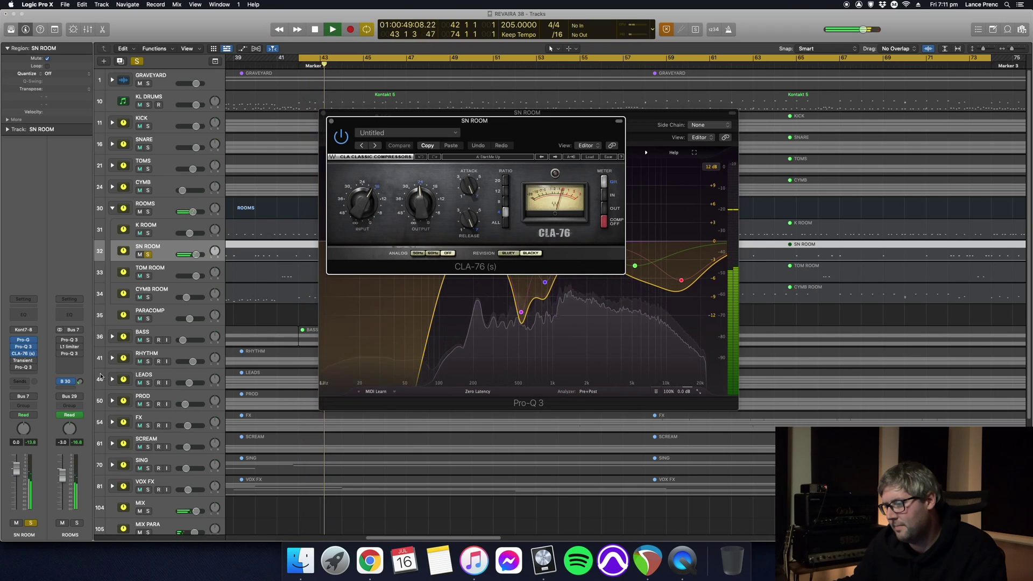
key("space")
left_click(23, 360)
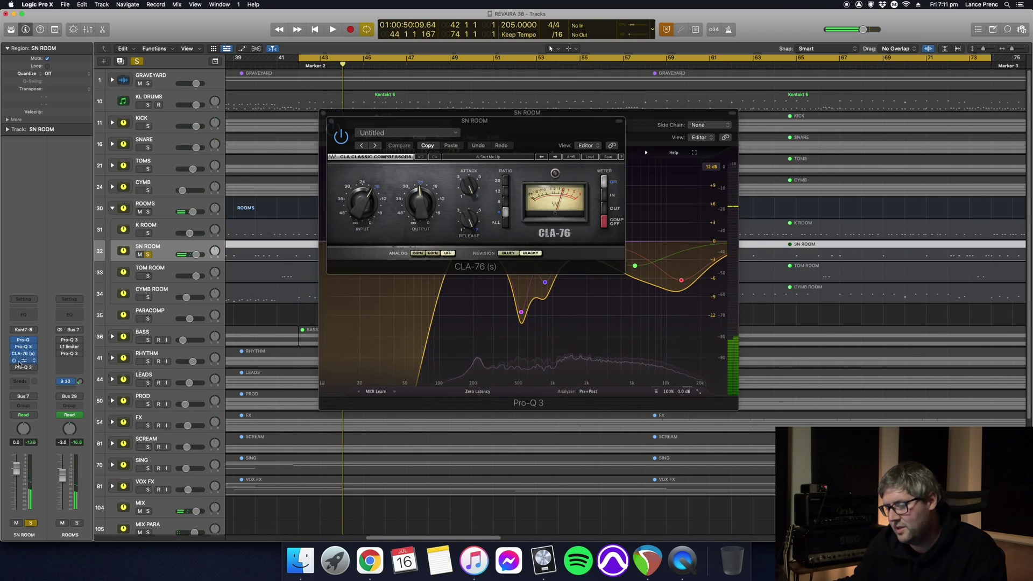
key("space")
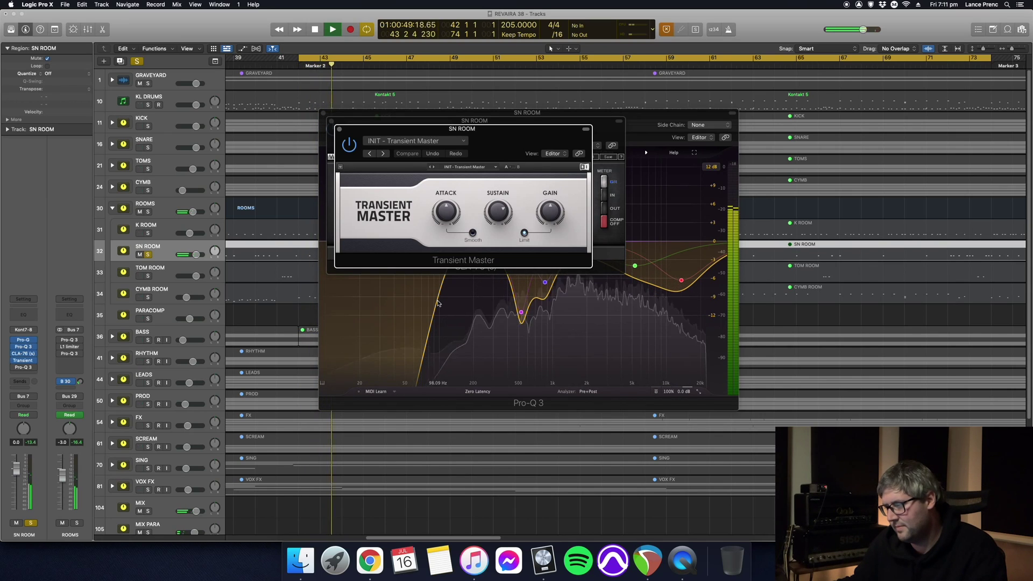
key("space")
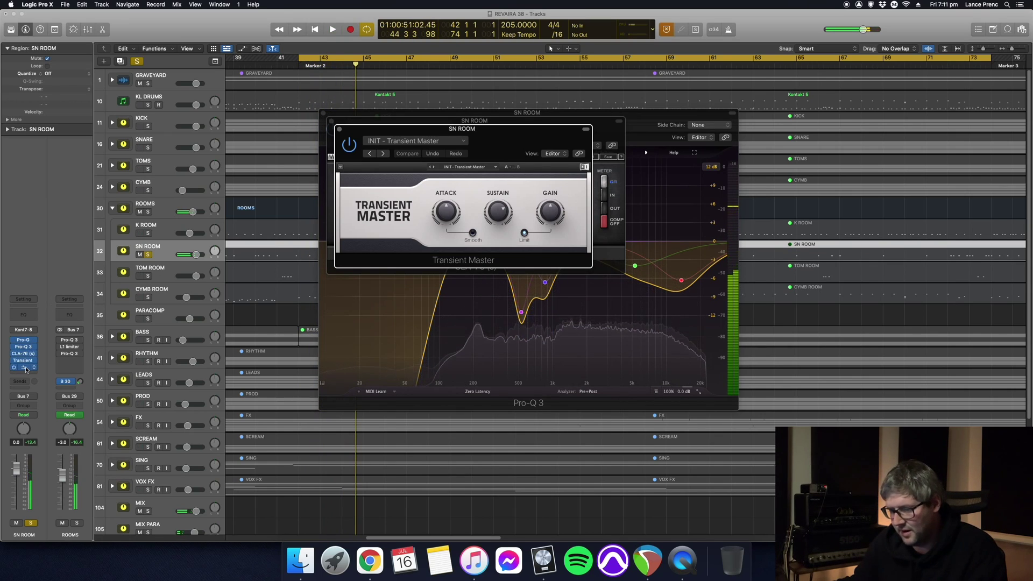
Enable and open the second Pro-Q 3 on SN ROOM, play the snare room through it, and close all its plug-in windows
left_click(26, 370)
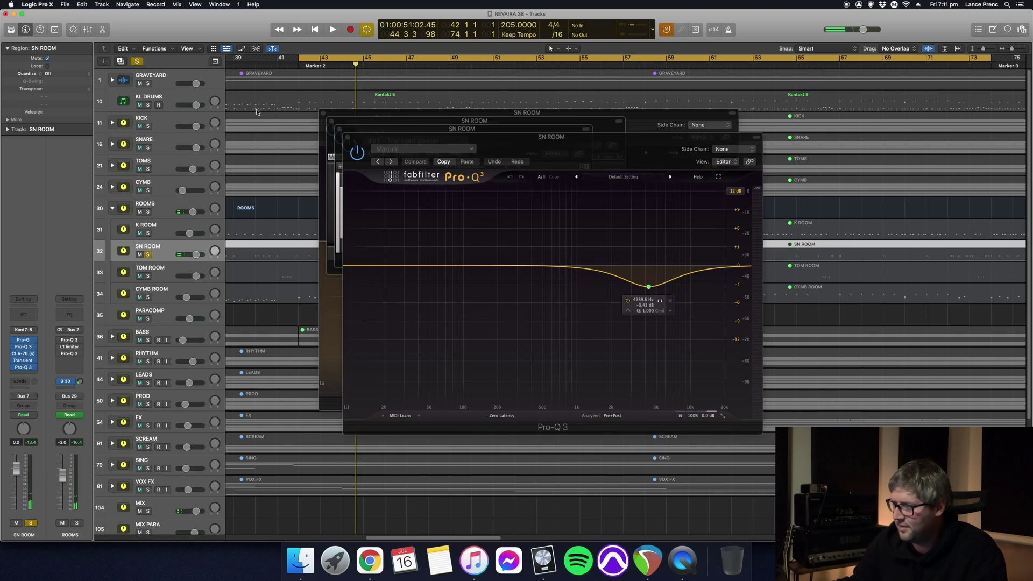
key("space")
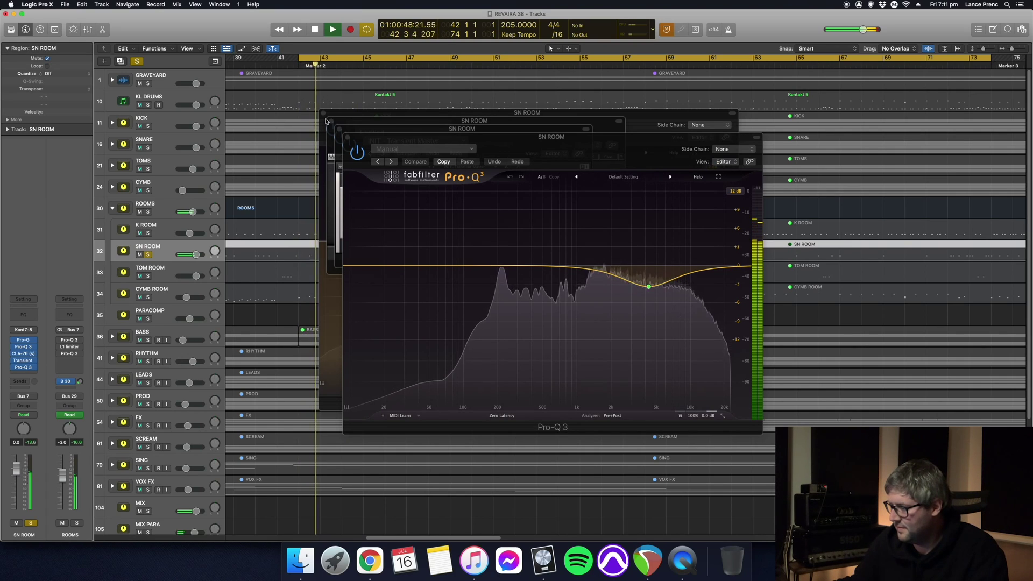
key("space")
left_click(323, 113)
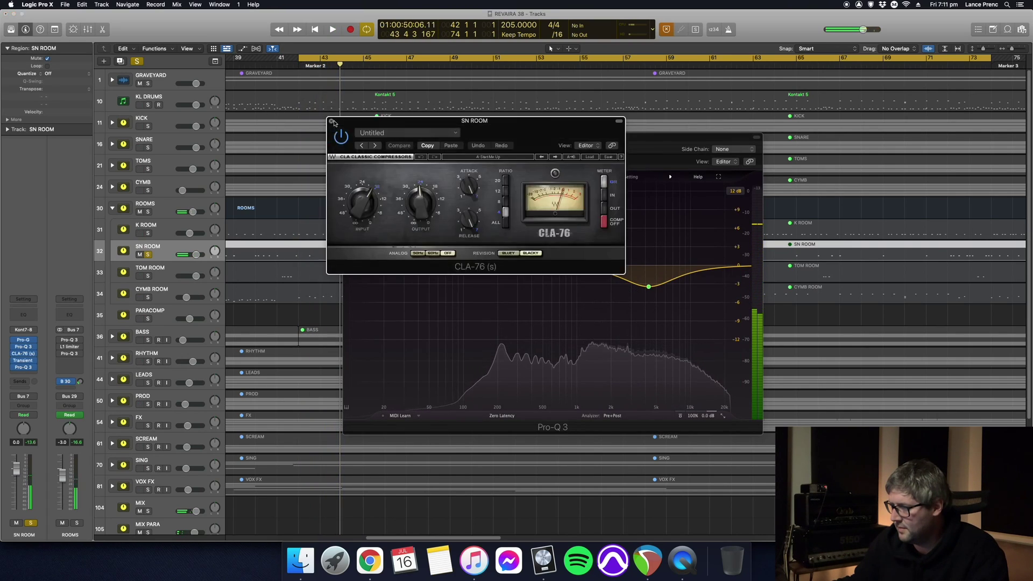
left_click(329, 121)
left_click(339, 129)
left_click(346, 137)
Solo TOM ROOM instead of SN ROOM, enable and open its first Pro-Q 3, and play it with bars 48 to 50 cycled
left_click(125, 282)
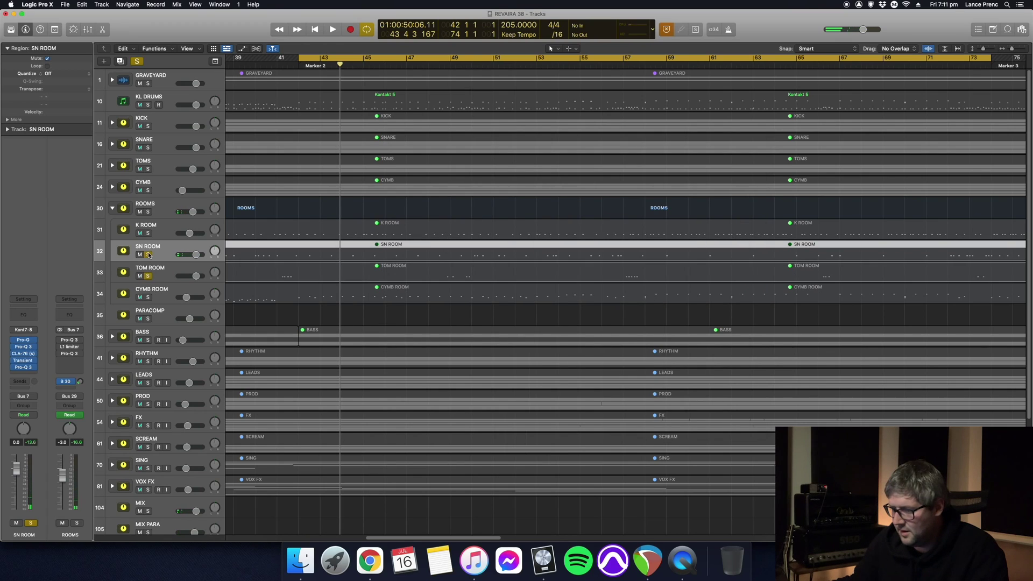
left_click(23, 346)
left_click_drag(471, 58, 431, 58)
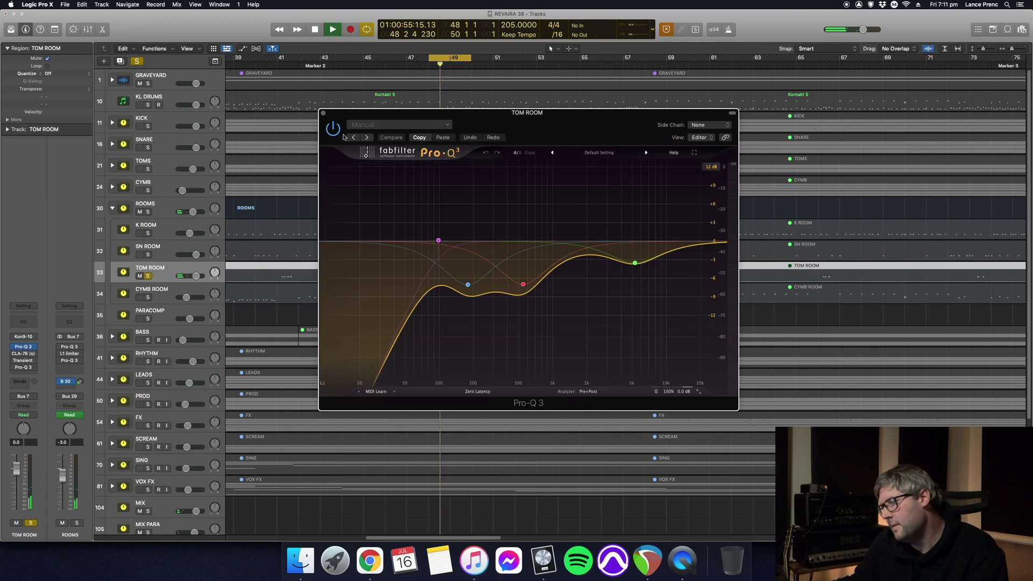
key("space")
key("space")
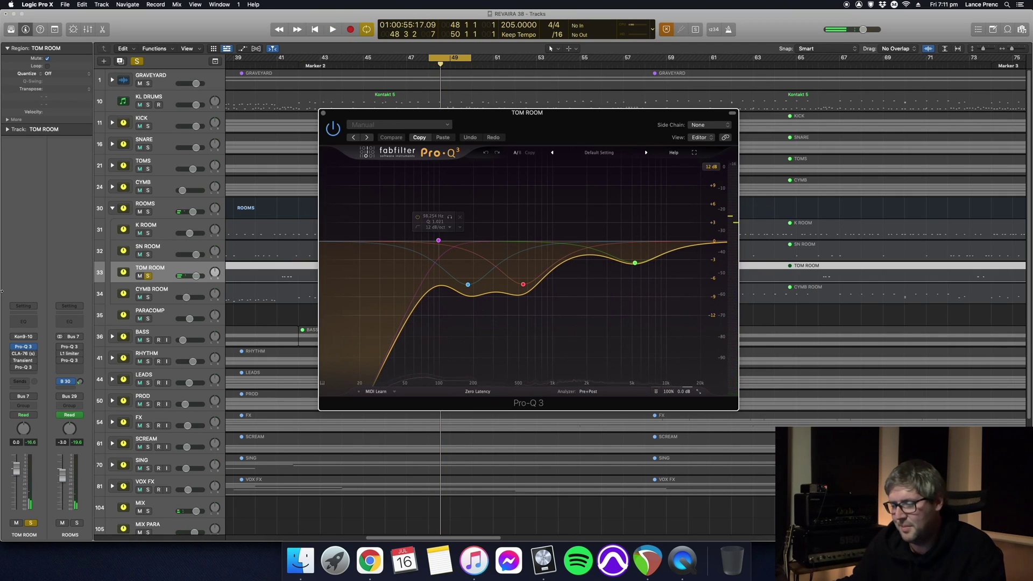
Enable and open the CLA-76 on TOM ROOM, play the tom room through it, and close both plug-in windows
left_click(27, 353)
key("space")
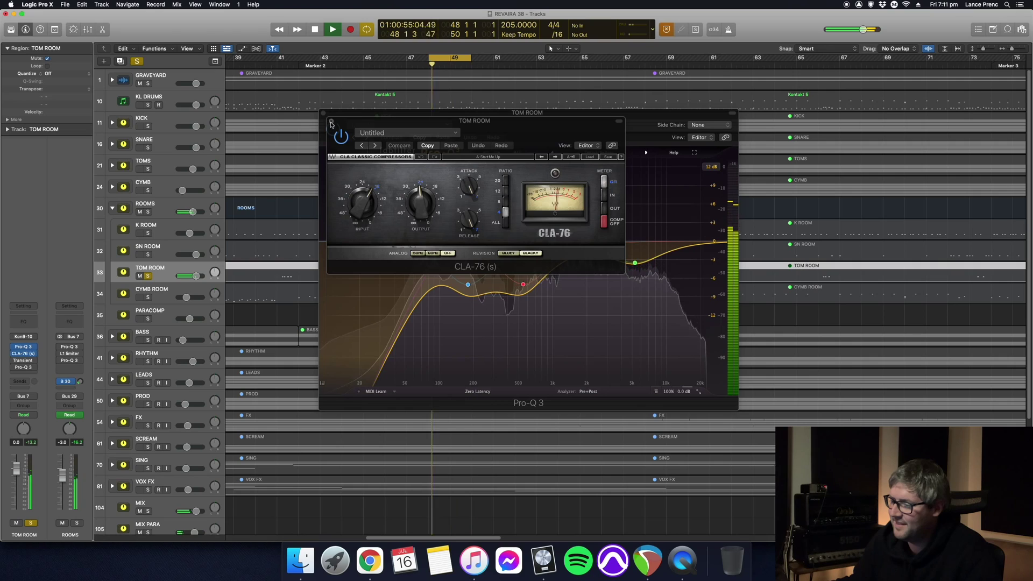
key("space")
left_click(331, 122)
left_click(322, 113)
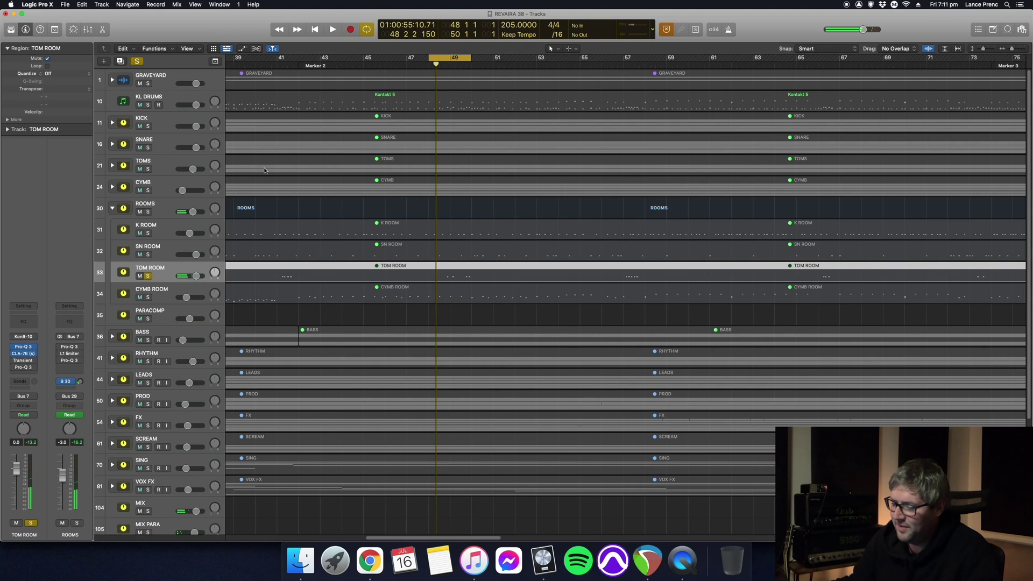
Enable and open the Transient Master on TOM ROOM and play the tom room through it
left_click(24, 361)
key("space")
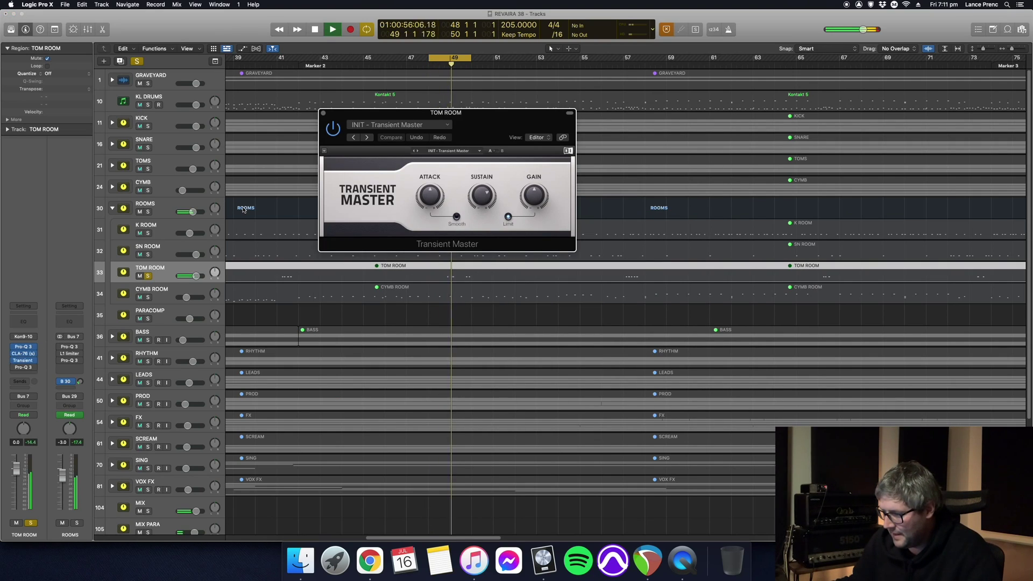
key("space")
Enable and open the second Pro-Q 3 on TOM ROOM, play the tom room through it, and close the plug-in windows
left_click(24, 367)
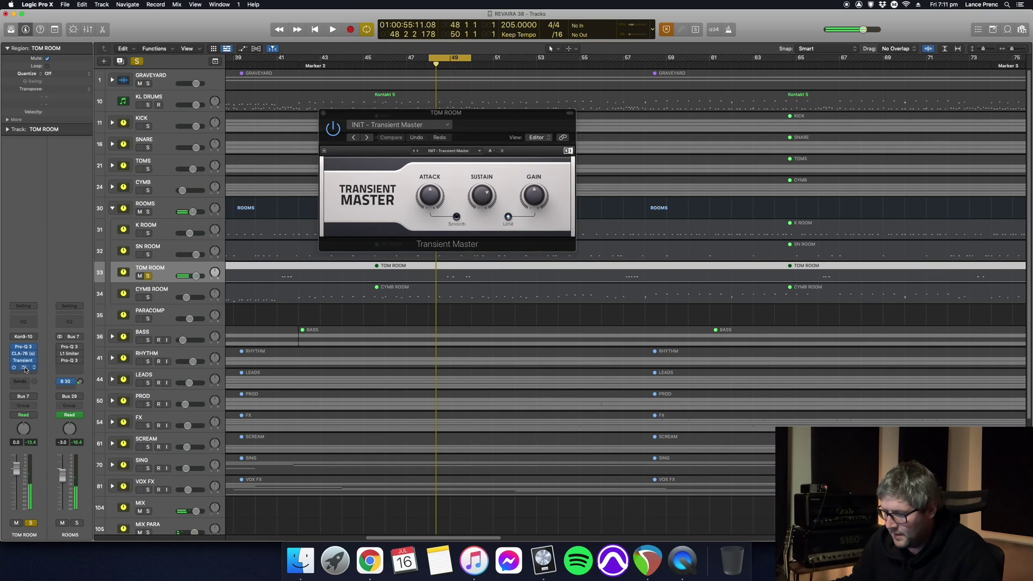
key("space")
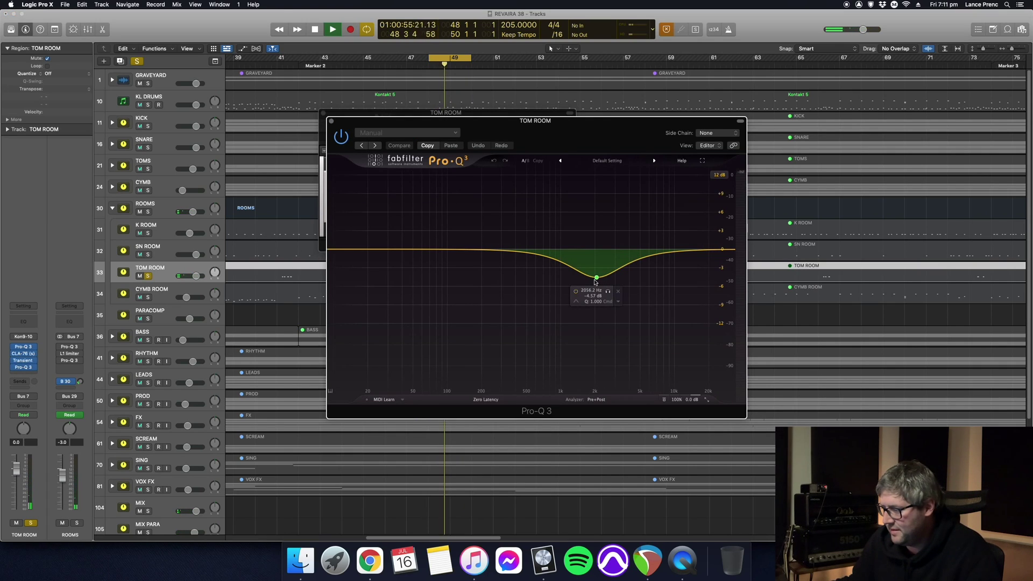
key("space")
left_click(331, 121)
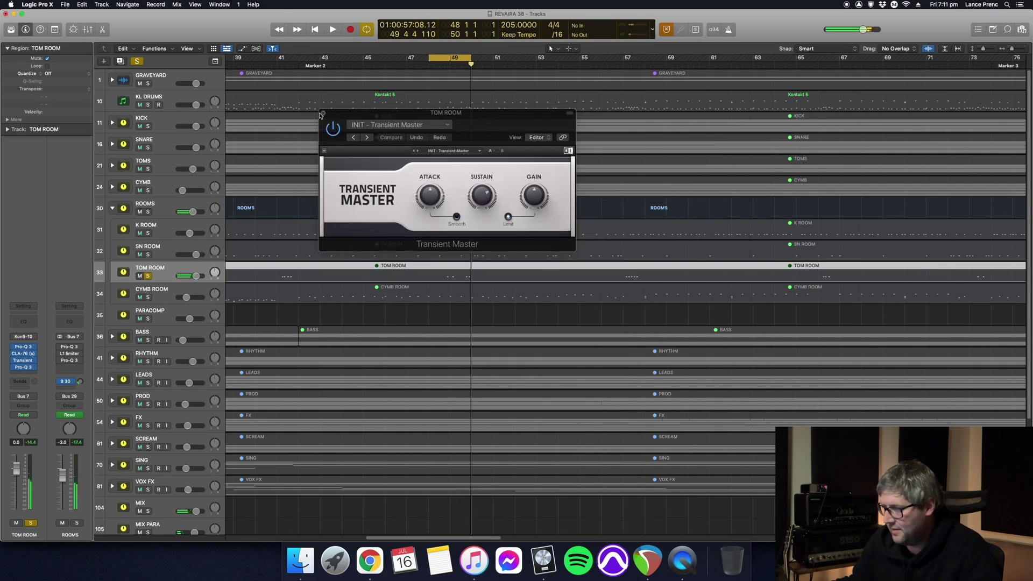
left_click(322, 114)
Solo CYMB ROOM instead of TOM ROOM, cycle bars 42 to 74, and open its Pro-Q 3
left_click(136, 291)
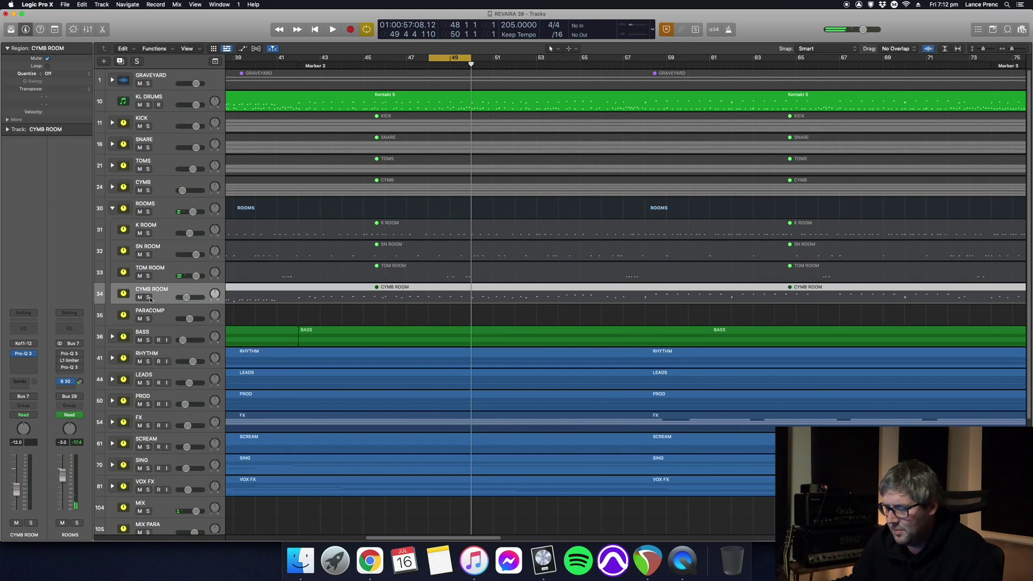
left_click(526, 63)
key("u")
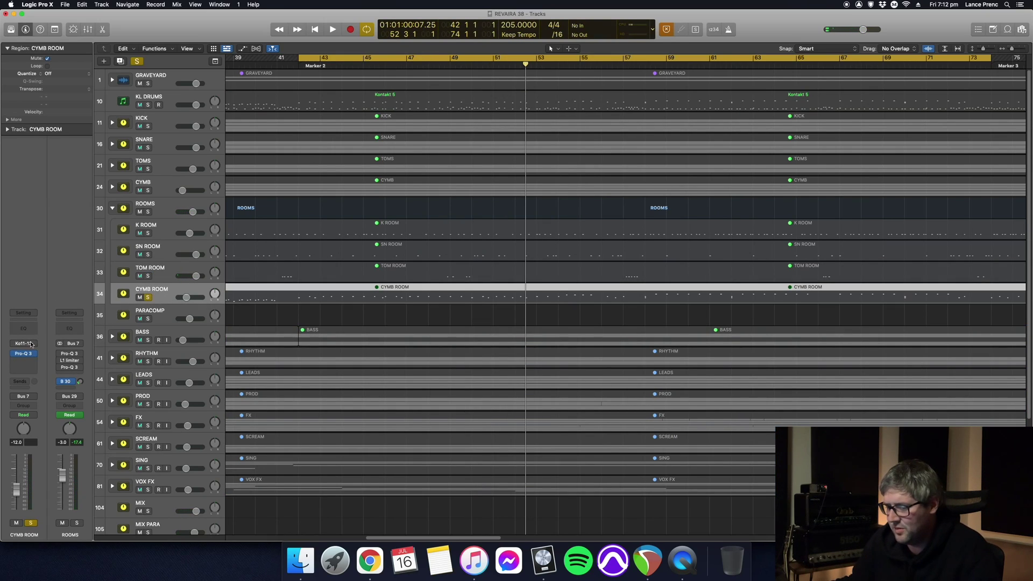
left_click(21, 354)
left_click(25, 356)
left_click(26, 356)
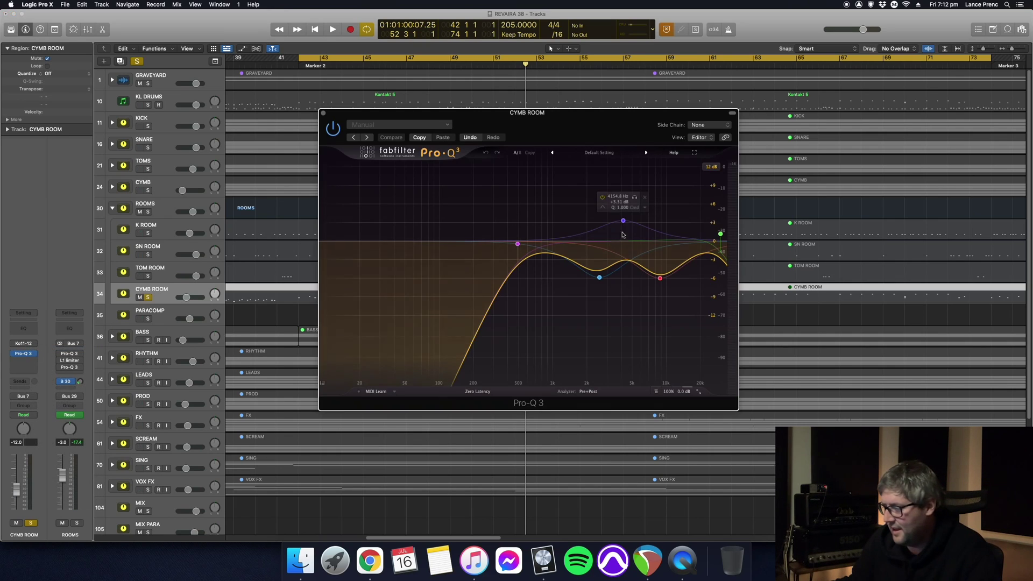
Play the cymbal room and compare it with Pro-Q 3's global bypass switched on and off
key("space")
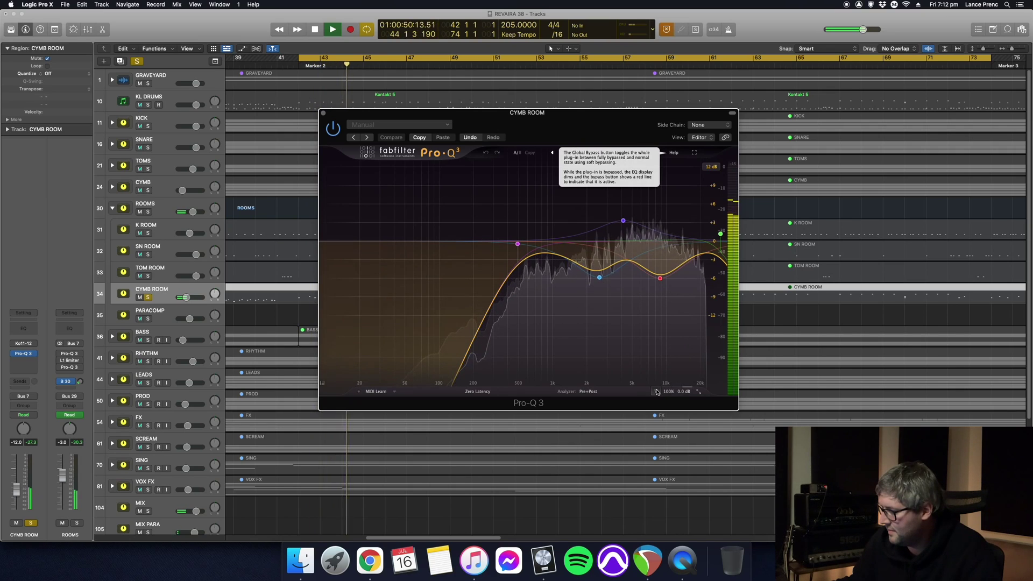
left_click(657, 392)
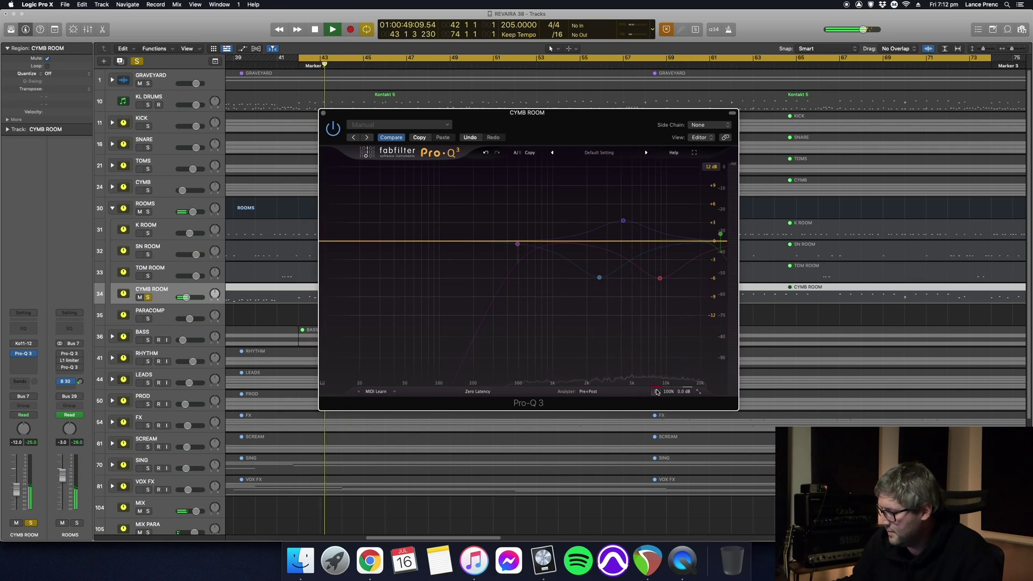
left_click(657, 392)
Solo CYMB together with CYMB ROOM to hear the blend, clear all solos, and close the Pro-Q 3 window
left_click(147, 190)
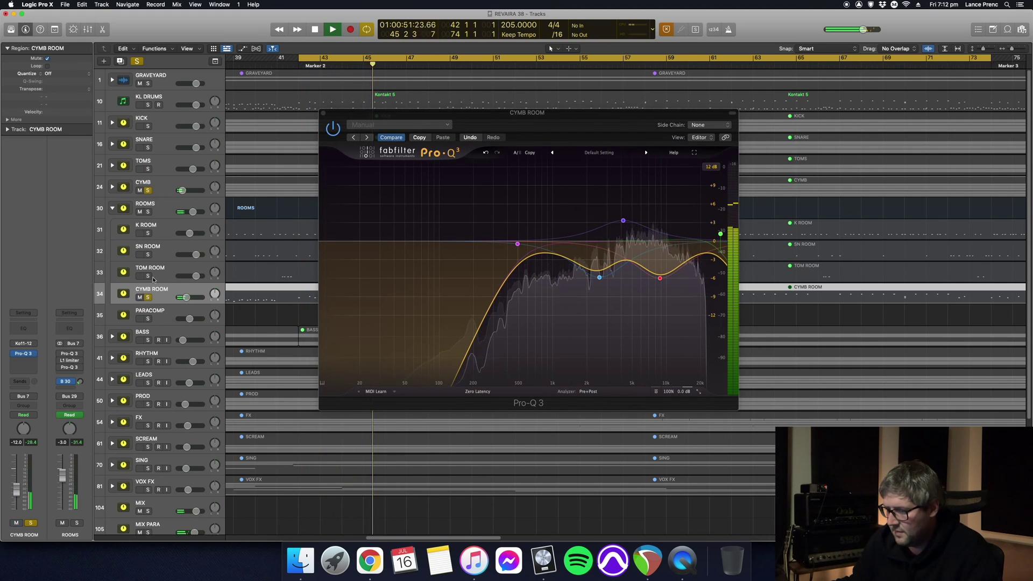
key("space")
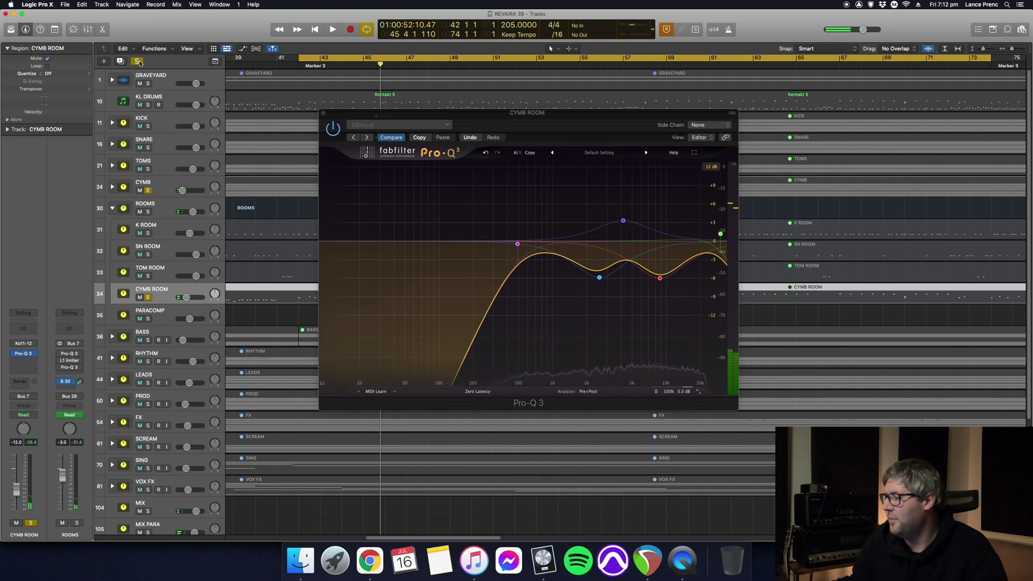
left_click(138, 62)
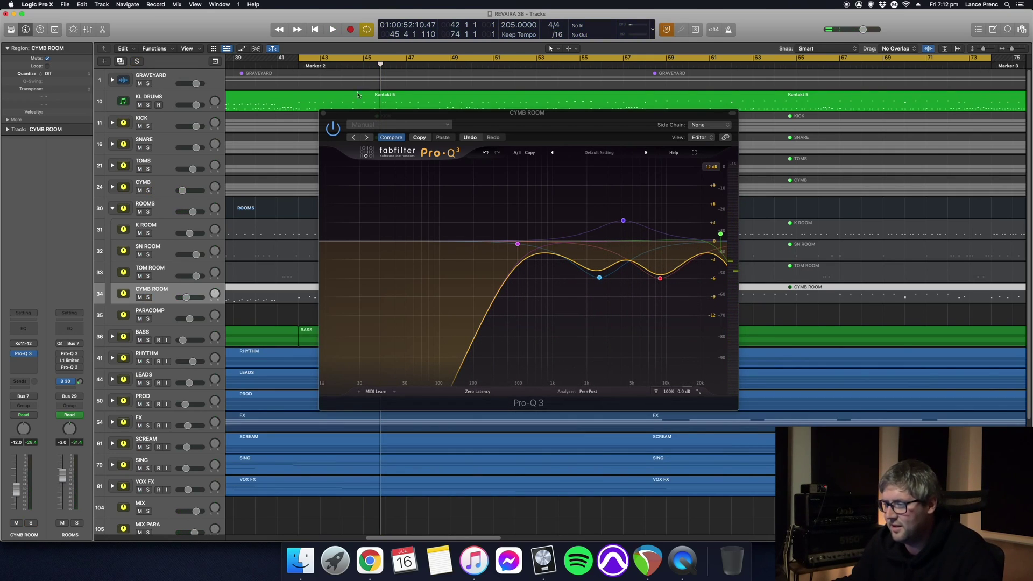
left_click(324, 114)
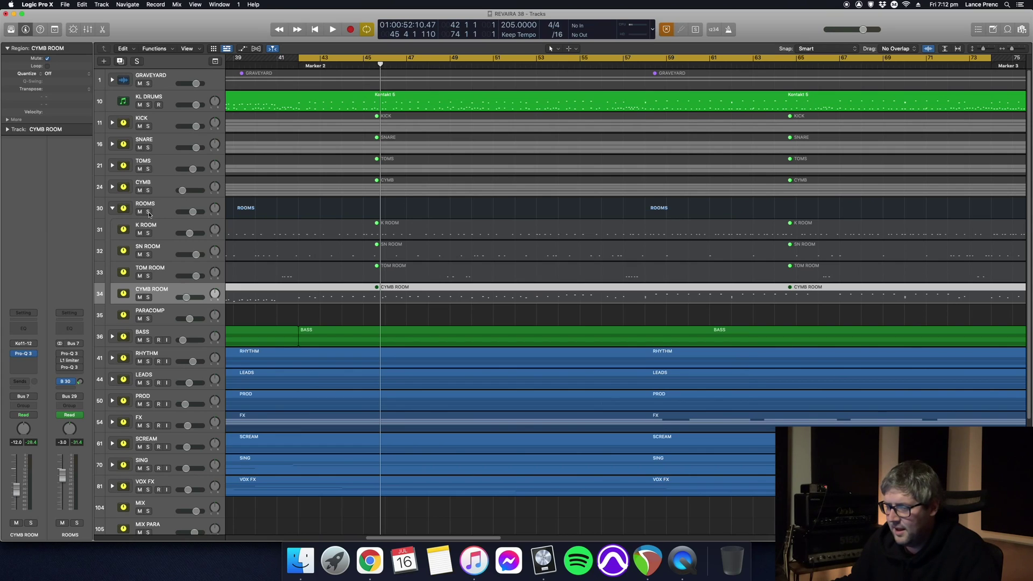
Solo the ROOMS bus, enable and open its first Pro-Q 3, and play the rooms through it
left_click(149, 212)
key("space")
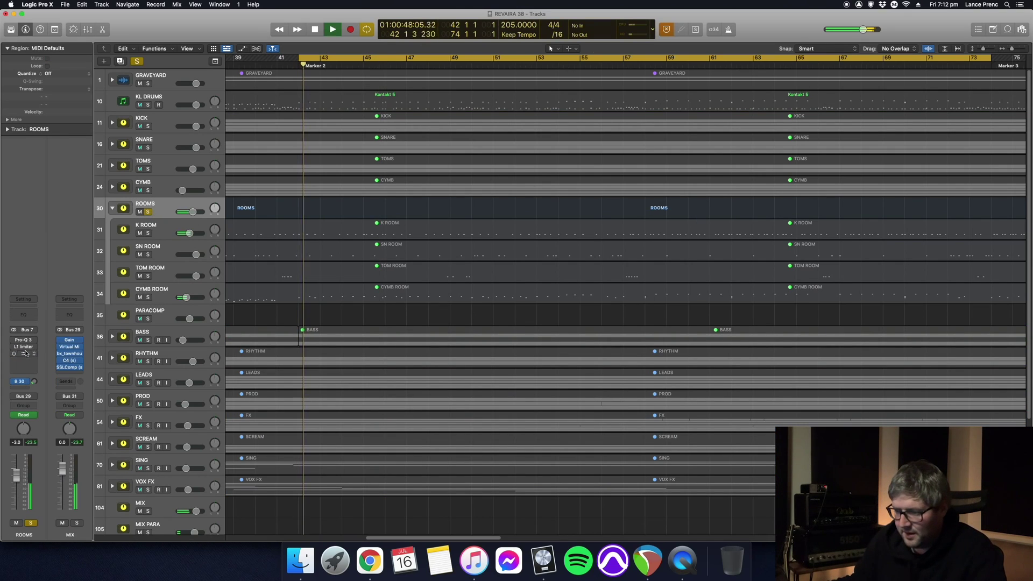
left_click(22, 341)
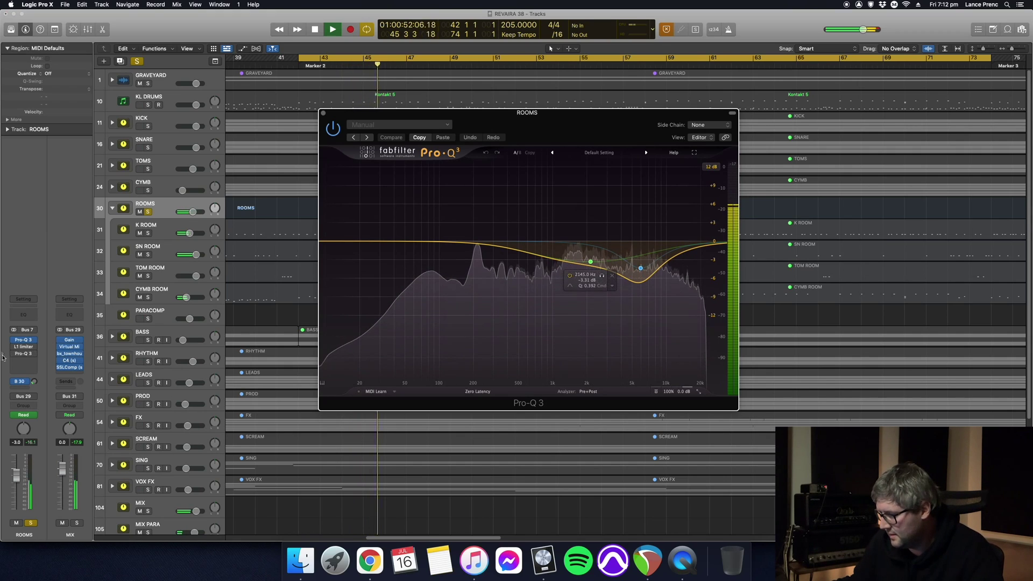
key("space")
Enable and open the L1 limiter on the ROOMS bus, play the rooms through it, and close both plug-in windows
left_click(30, 344)
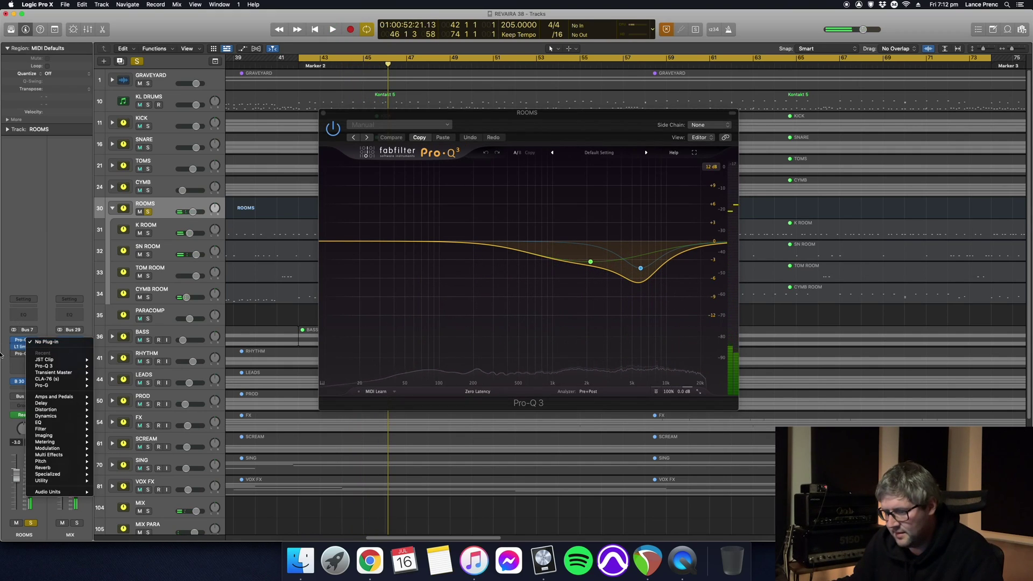
key("Escape")
left_click(22, 346)
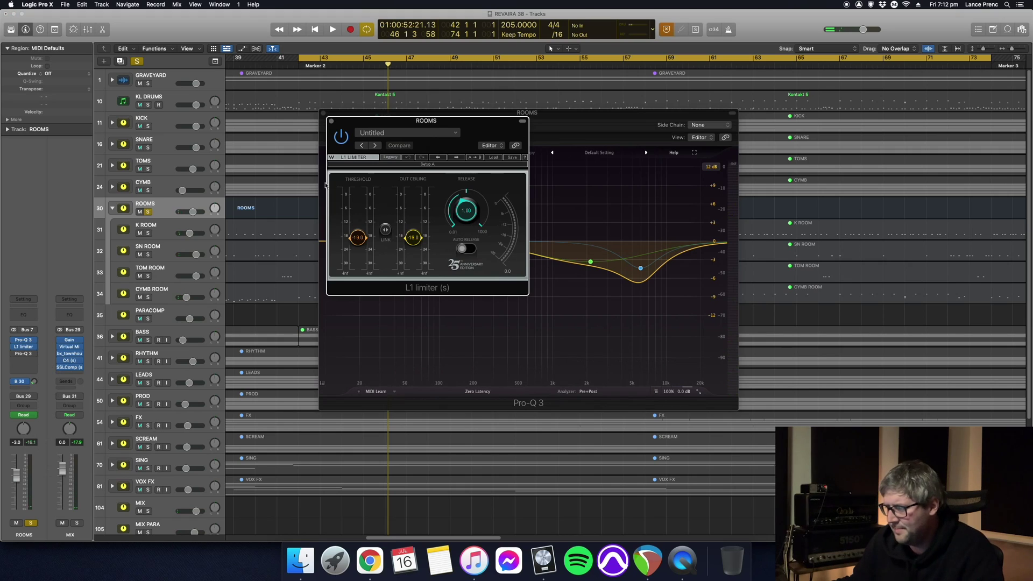
key("space")
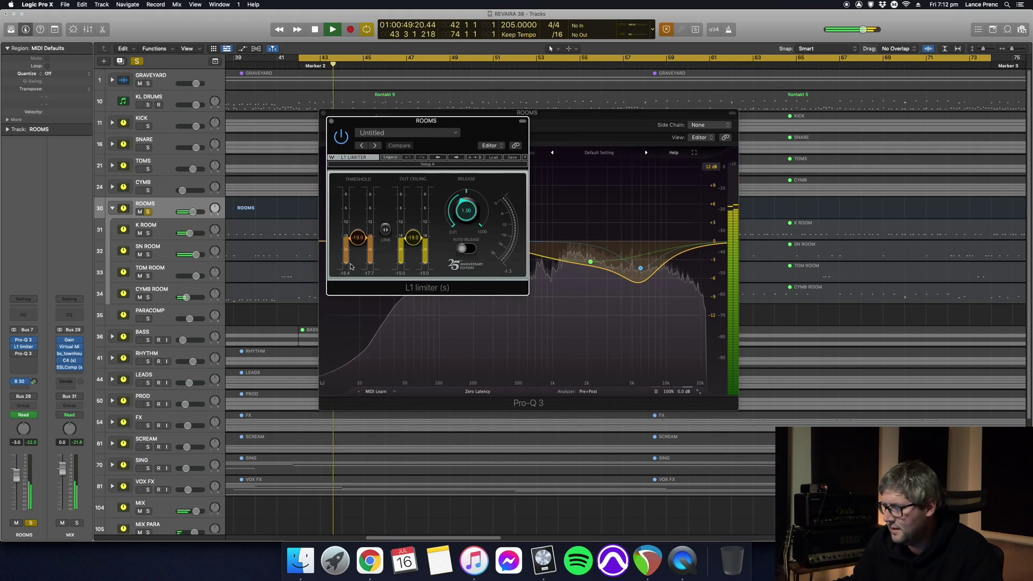
key("space")
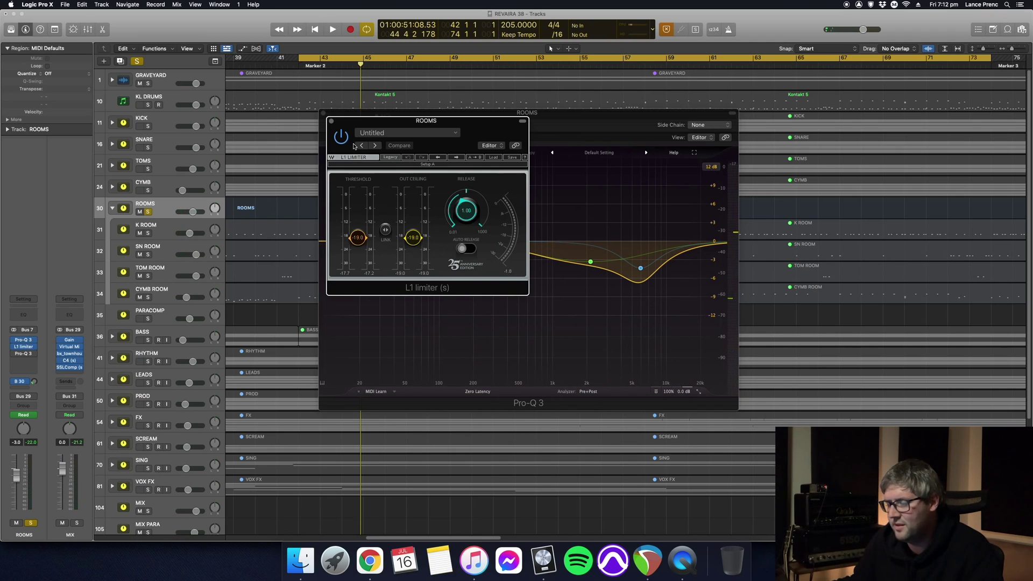
left_click(332, 122)
left_click(323, 113)
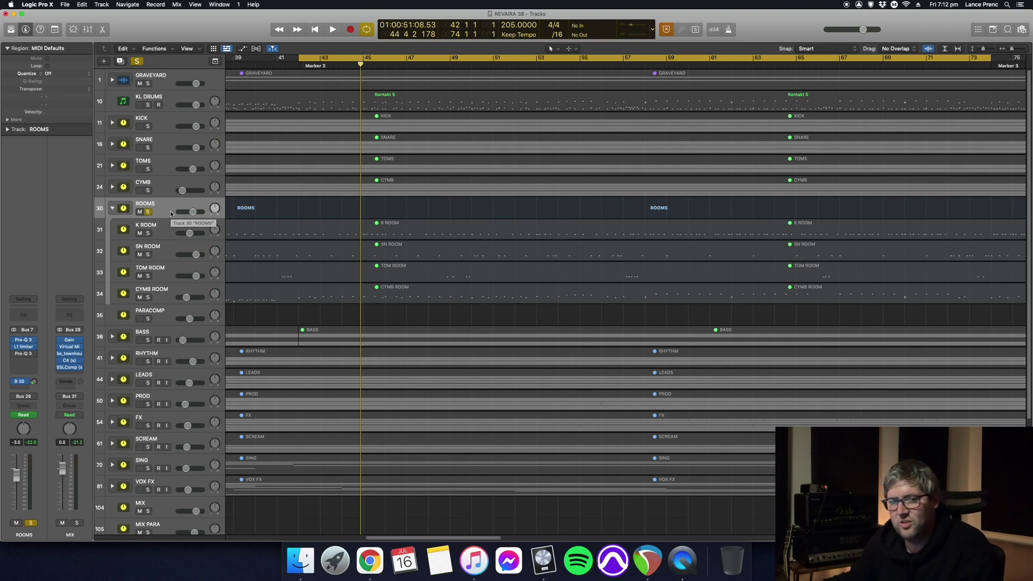
Enable and open the second Pro-Q 3 on ROOMS, compare it bypassed and active during playback, and close its window
left_click(24, 355)
key("space")
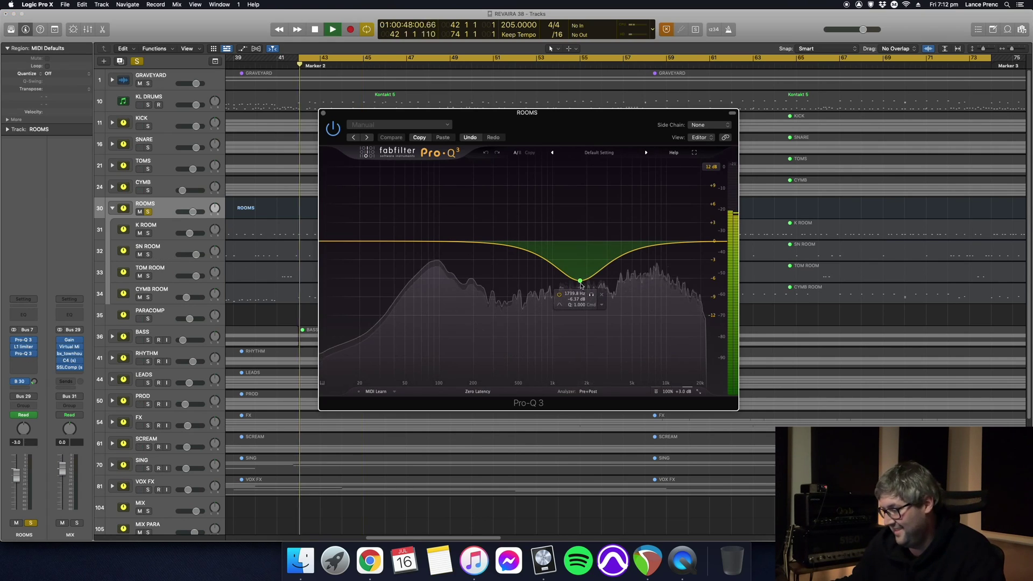
left_click(654, 392)
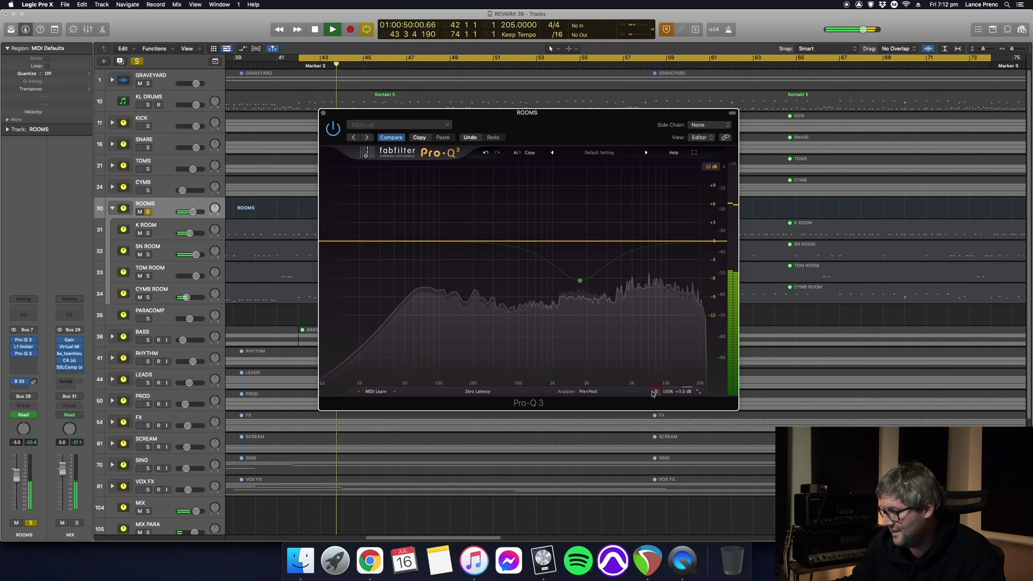
left_click(654, 391)
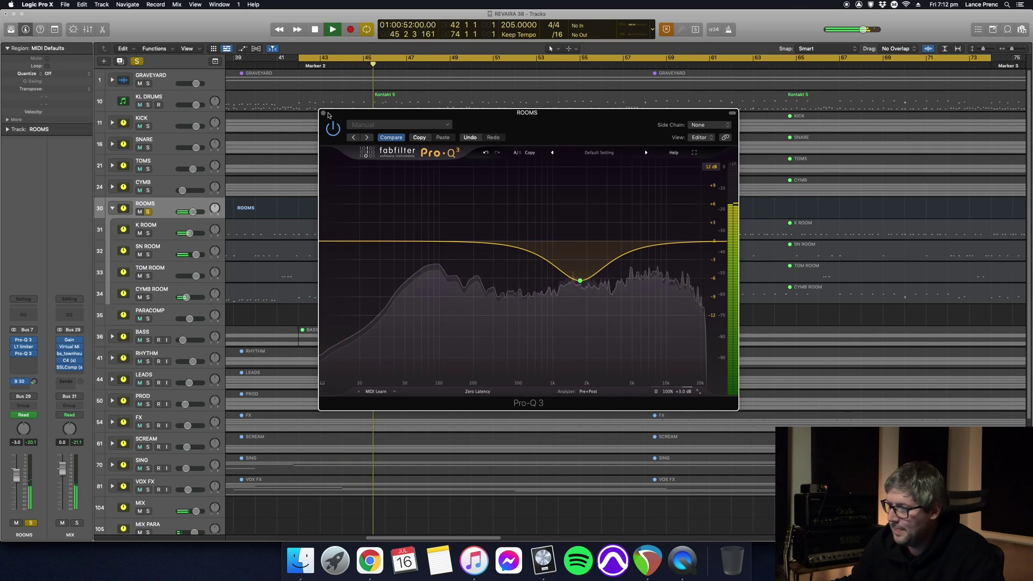
key("space")
left_click(322, 112)
Unsolo and collapse the ROOMS stack, and select the PARACOMP track
left_click(149, 212)
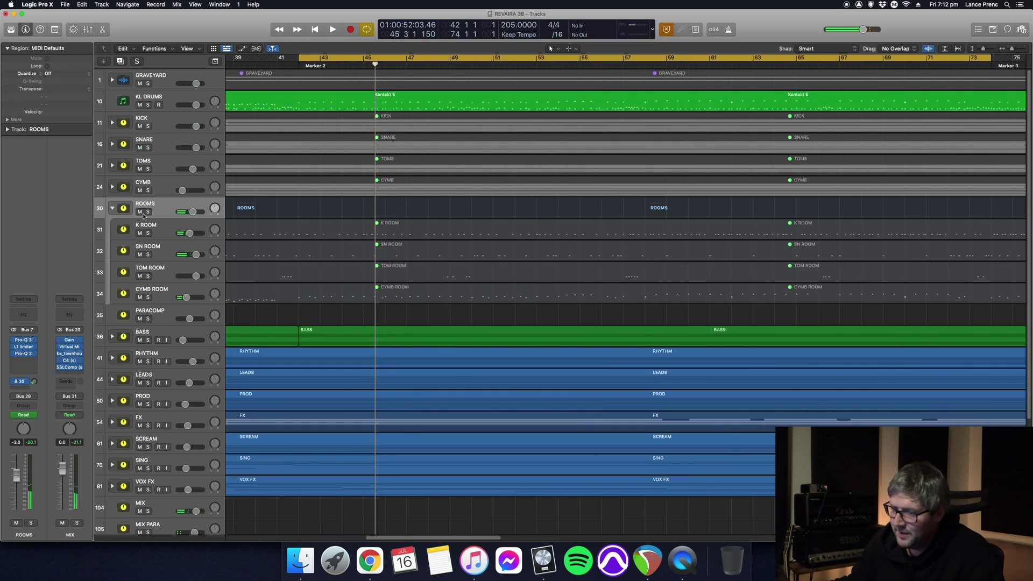
left_click(115, 209)
left_click(157, 234)
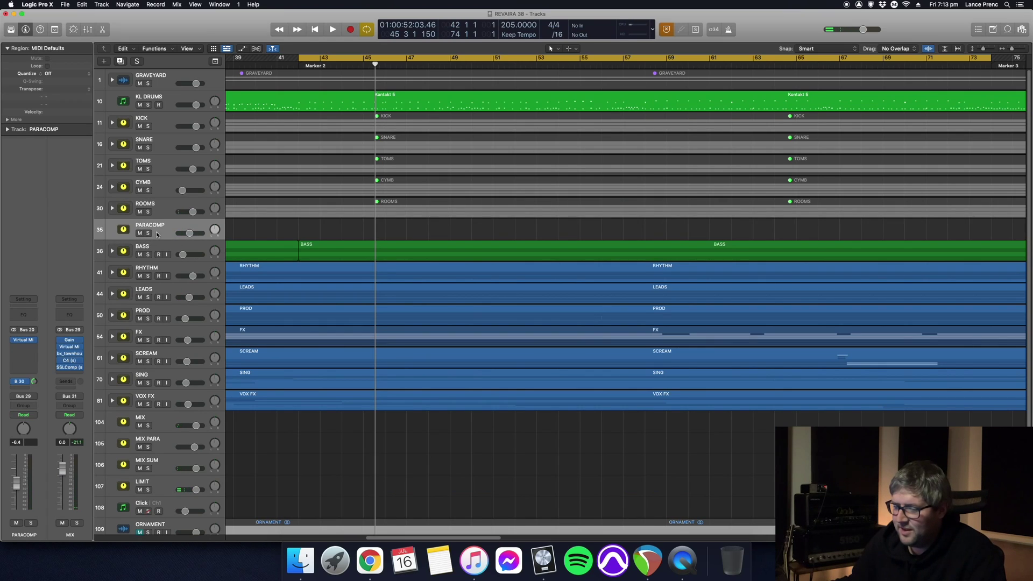
Inspect KICK's send to the PARACOMP bus without changing it, and view the channel strips of SNARE and TOMS
left_click(160, 127)
left_click(24, 375)
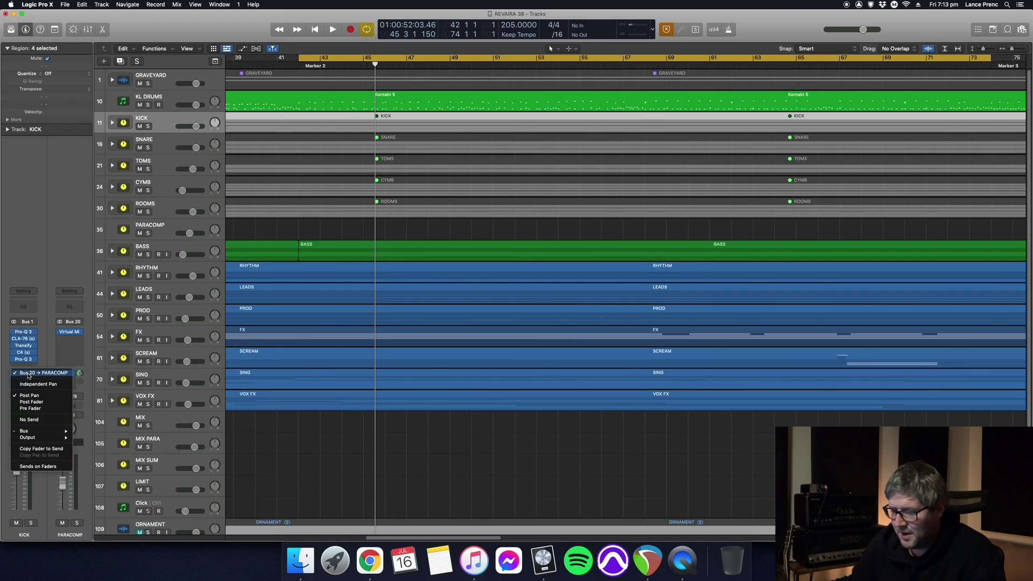
left_click(1, 250)
left_click(143, 150)
left_click(167, 163)
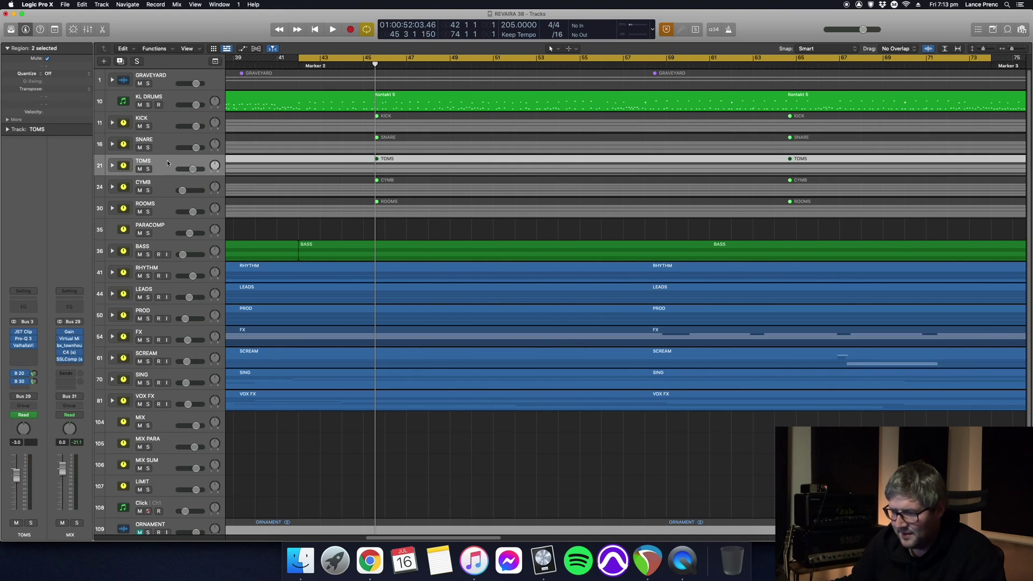
View the channel strips of CYMB and ROOMS, and play the PARACOMP track soloed
left_click(161, 182)
left_click(165, 209)
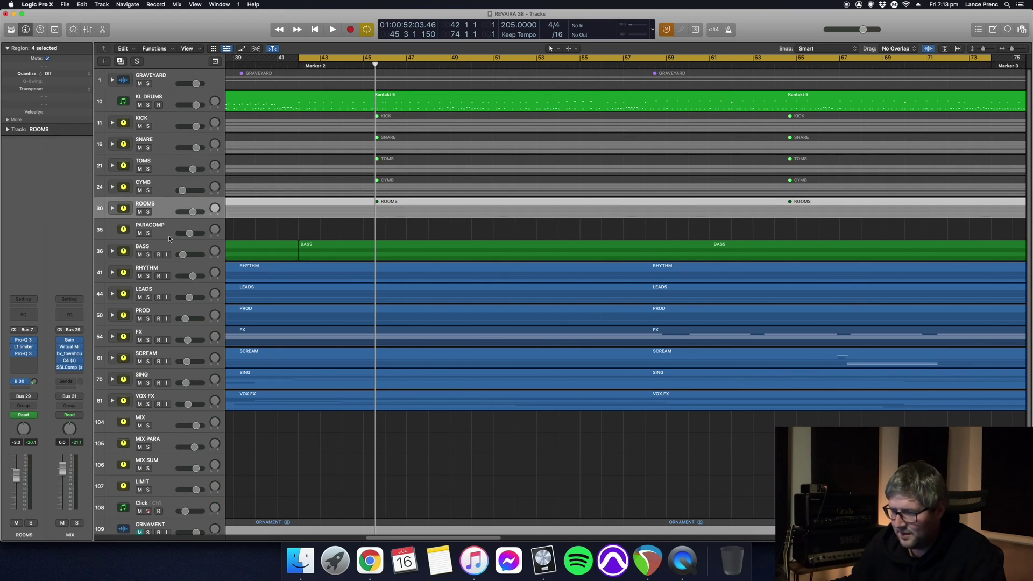
left_click(165, 232)
left_click(148, 233)
key("space")
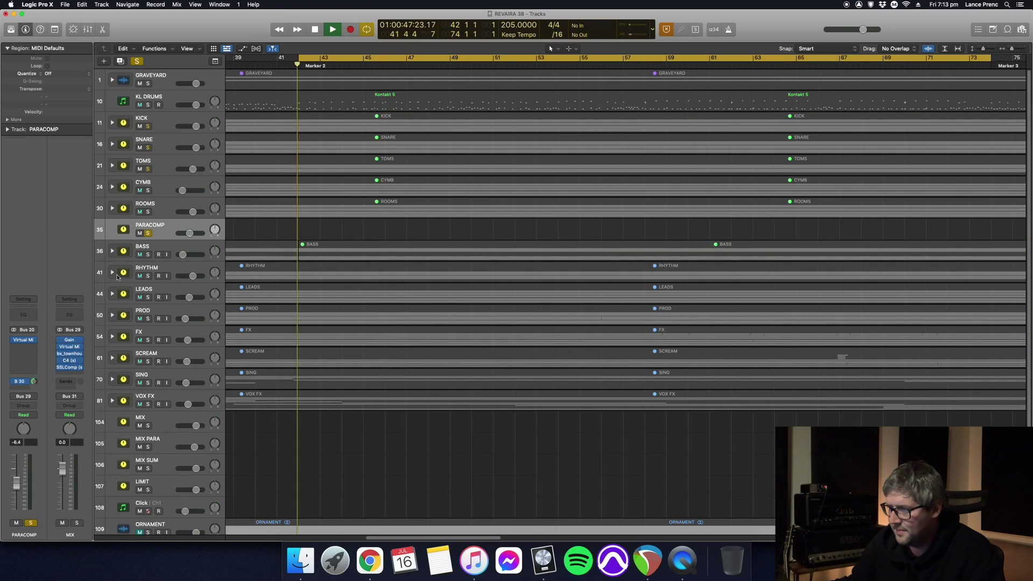
Open the Virtual Mix Rack on PARACOMP, move its window clear of the track headers, and play the soloed parallel compression
left_click(26, 342)
left_click(49, 355)
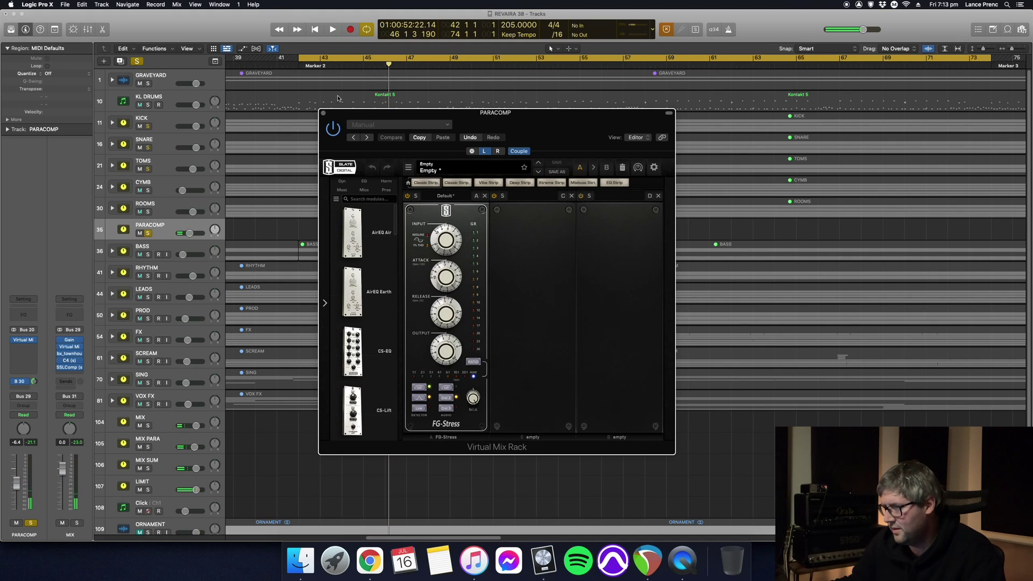
left_click_drag(355, 113, 574, 280)
key("space")
left_click_drag(715, 280, 656, 149)
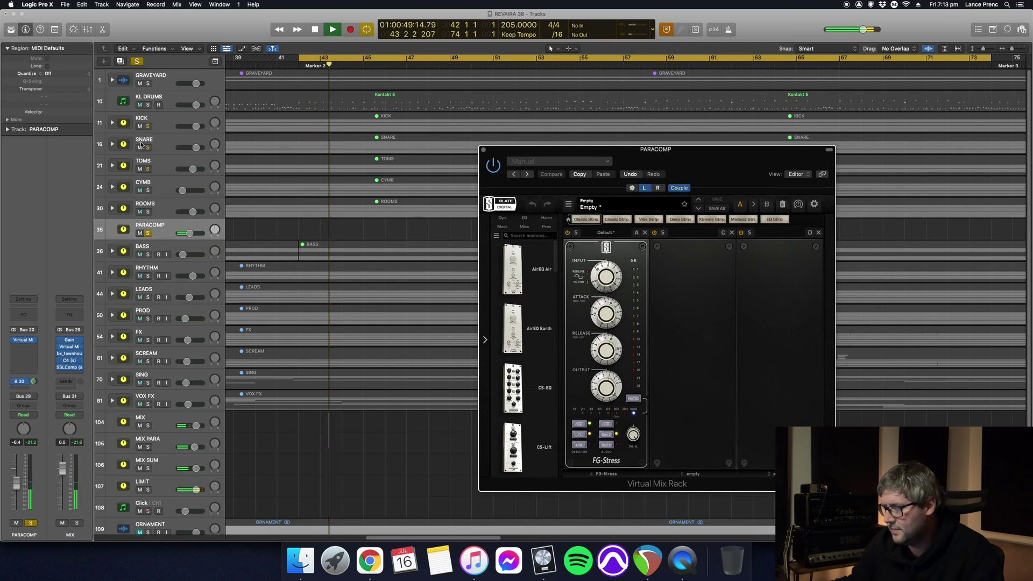
Solo the KICK, SNARE, TOMS, CYMB and ROOMS stacks together with PARACOMP and play the full drums
left_click(148, 233)
key("space")
key("space")
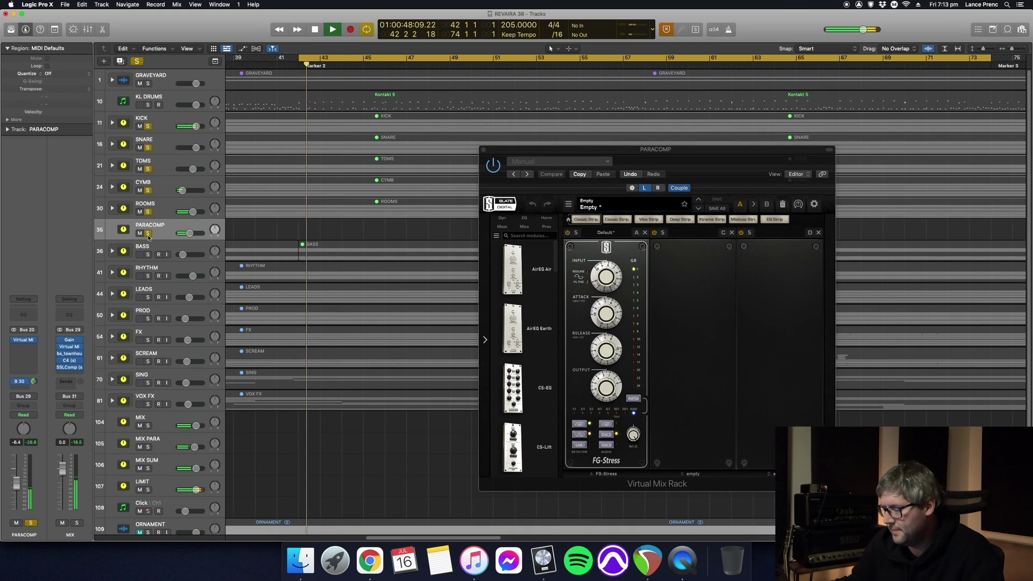
Expand the TOMS stack and set the cycle range to bars 48 to 51 around the tom hits
left_click(111, 165)
scroll(283, 104, "right", 3)
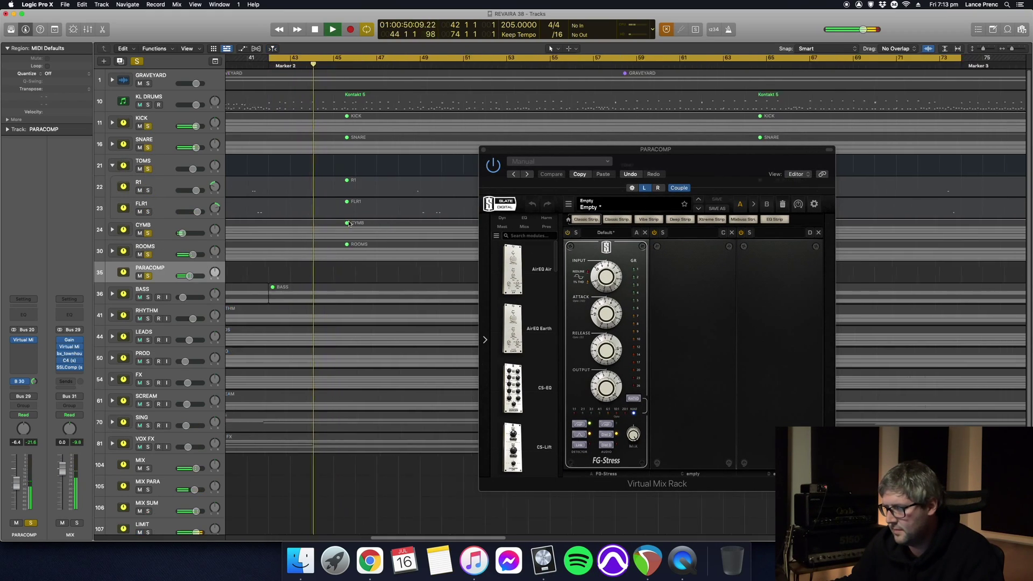
left_click_drag(272, 56, 336, 57)
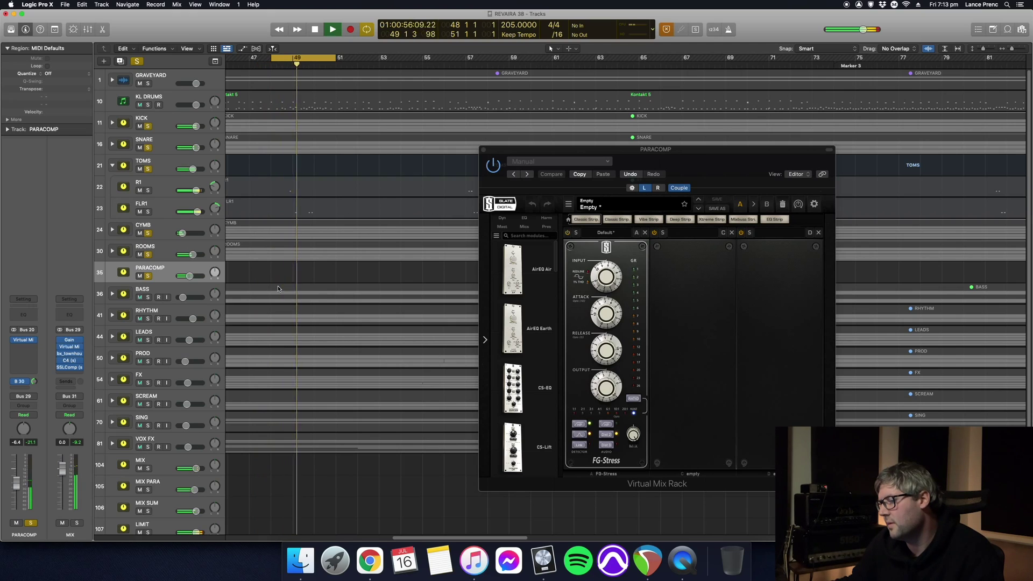
Compare the looped drums with PARACOMP muted and unmuted
key("space")
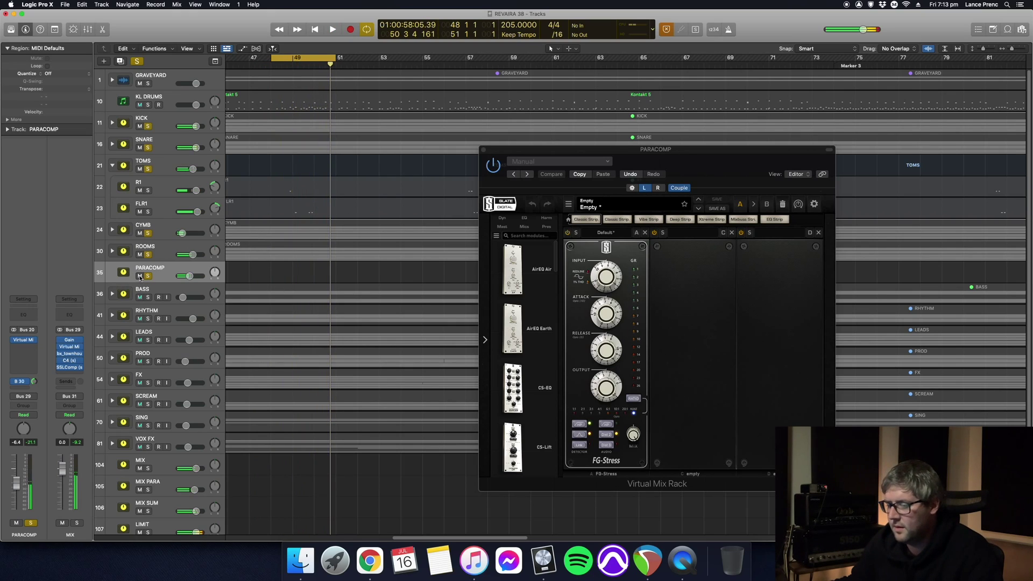
key("space")
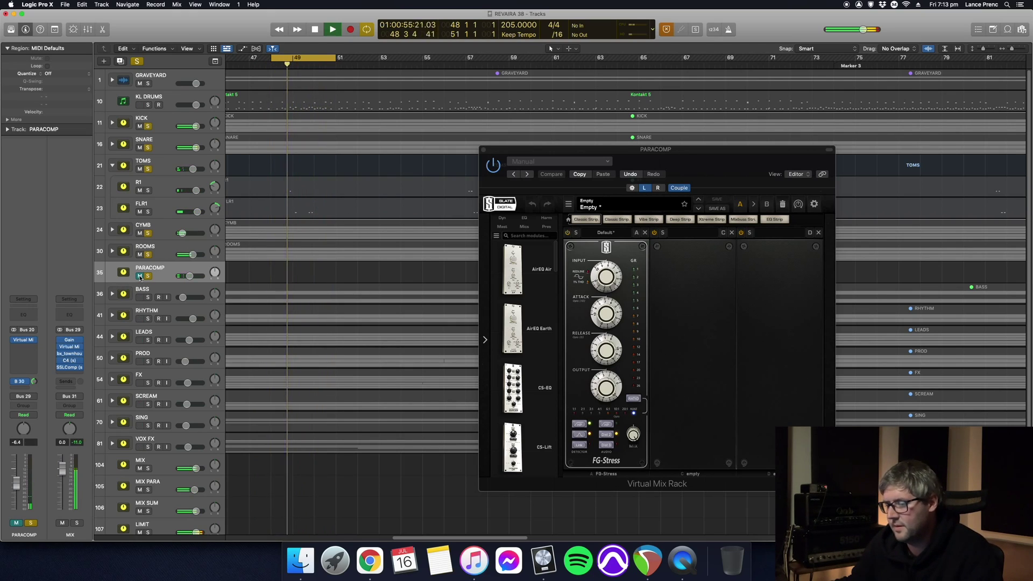
left_click(139, 276)
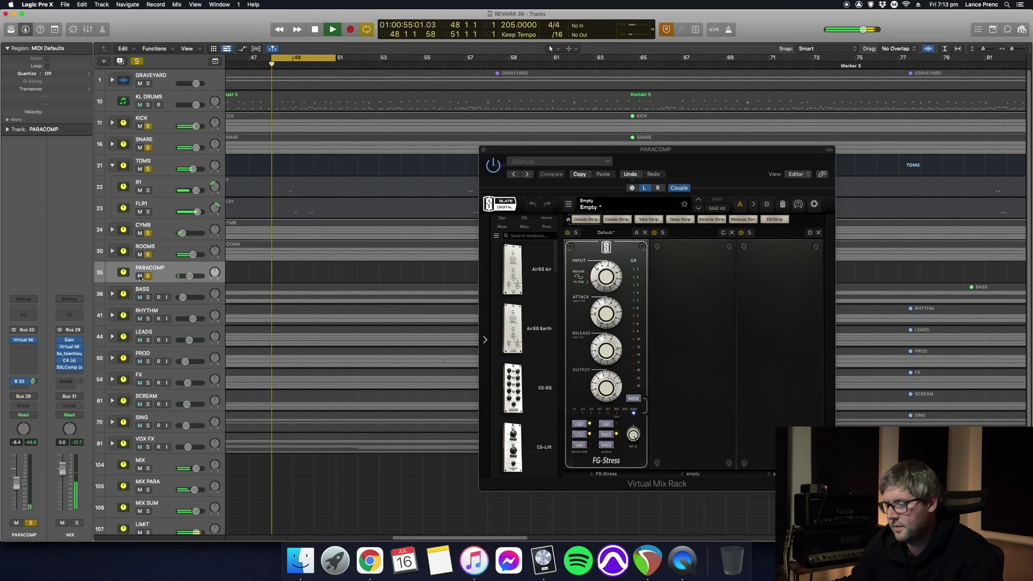
key("space")
key("space")
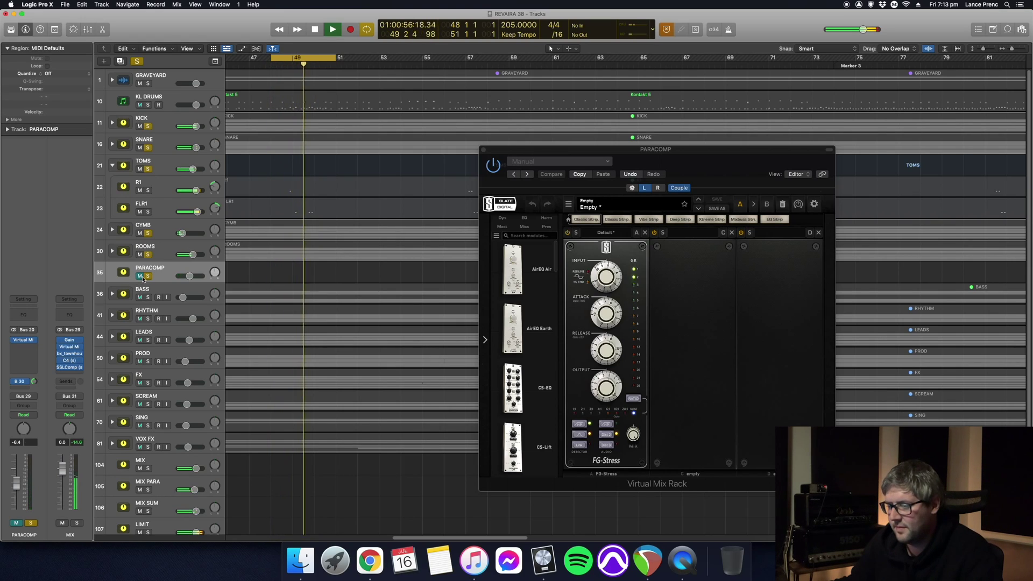
left_click(141, 277)
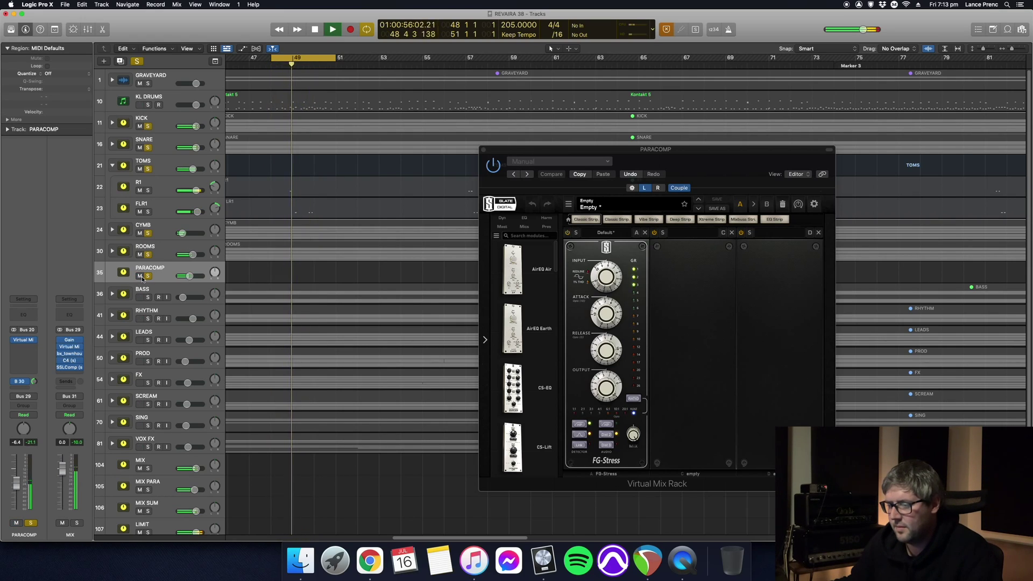
Stop playback, collapse the TOMS stack, and unsolo the drum tracks and PARACOMP
key("space")
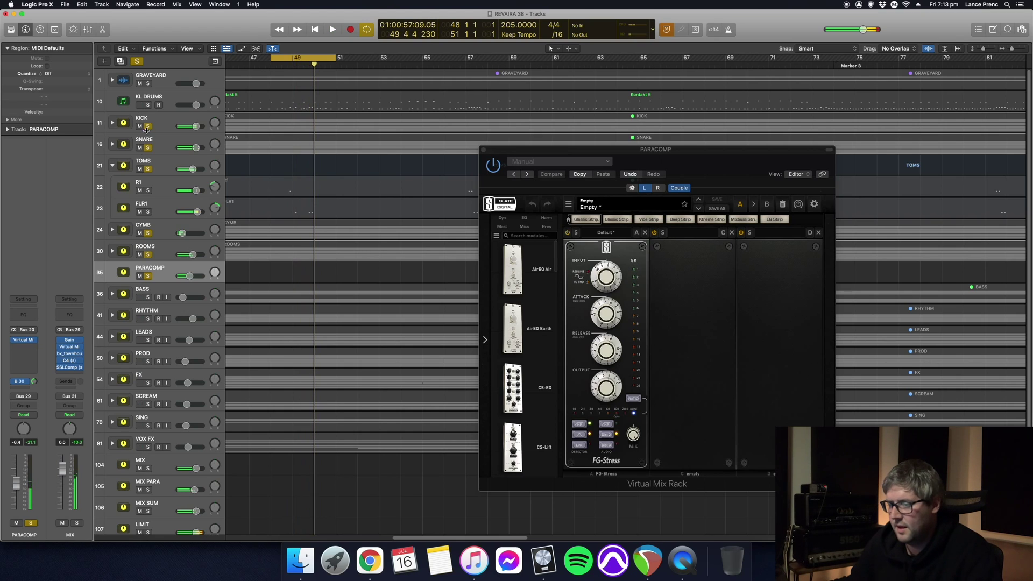
left_click(113, 165)
left_click(148, 129)
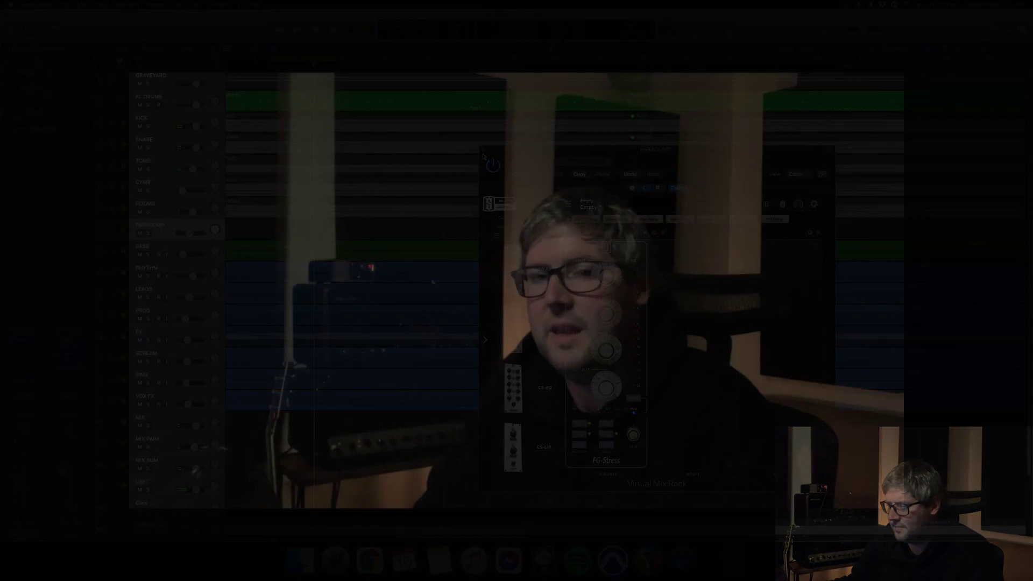